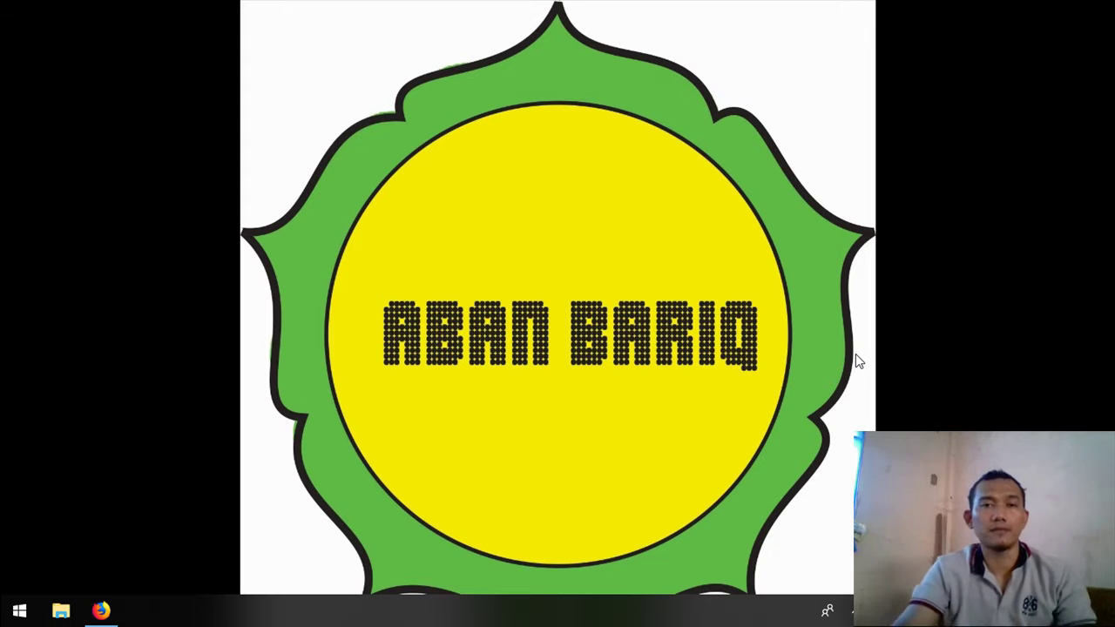
key("super")
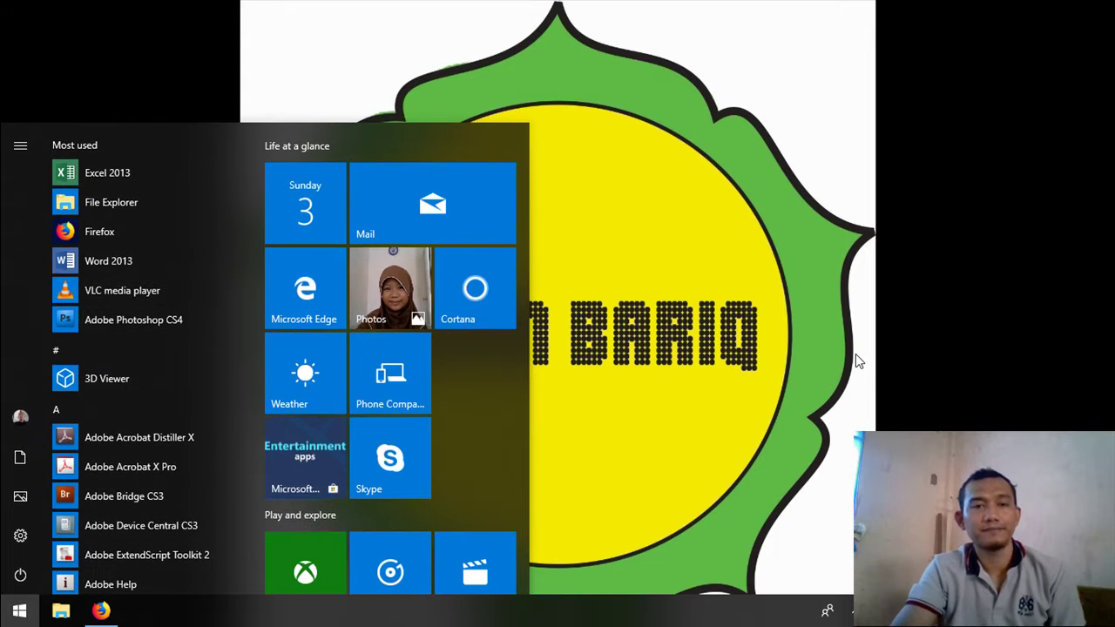
key("super")
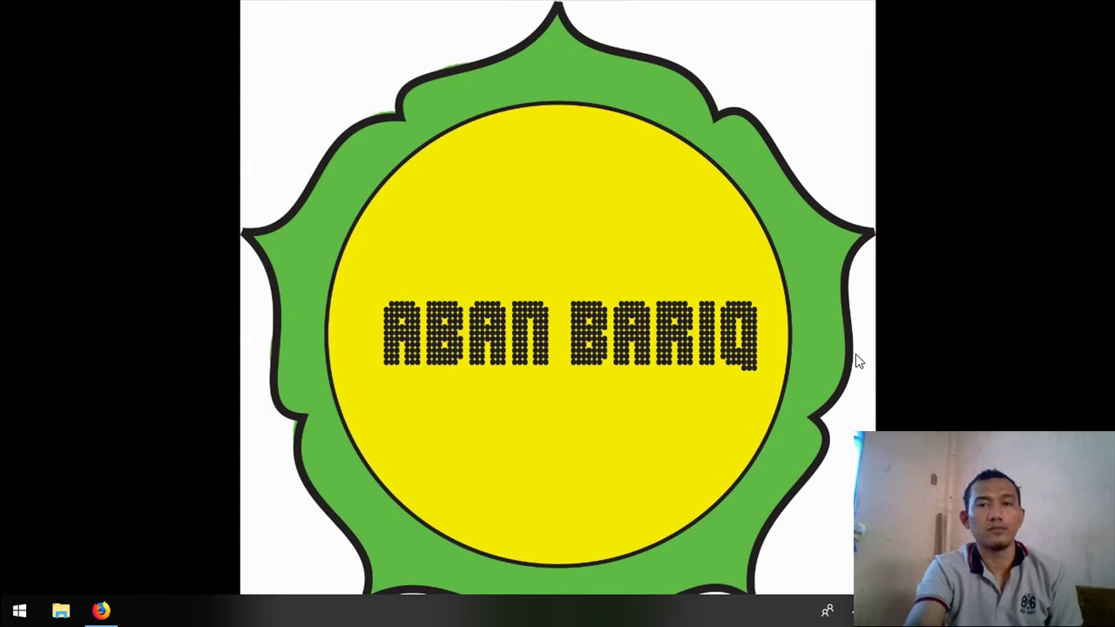
key("super")
key("super")
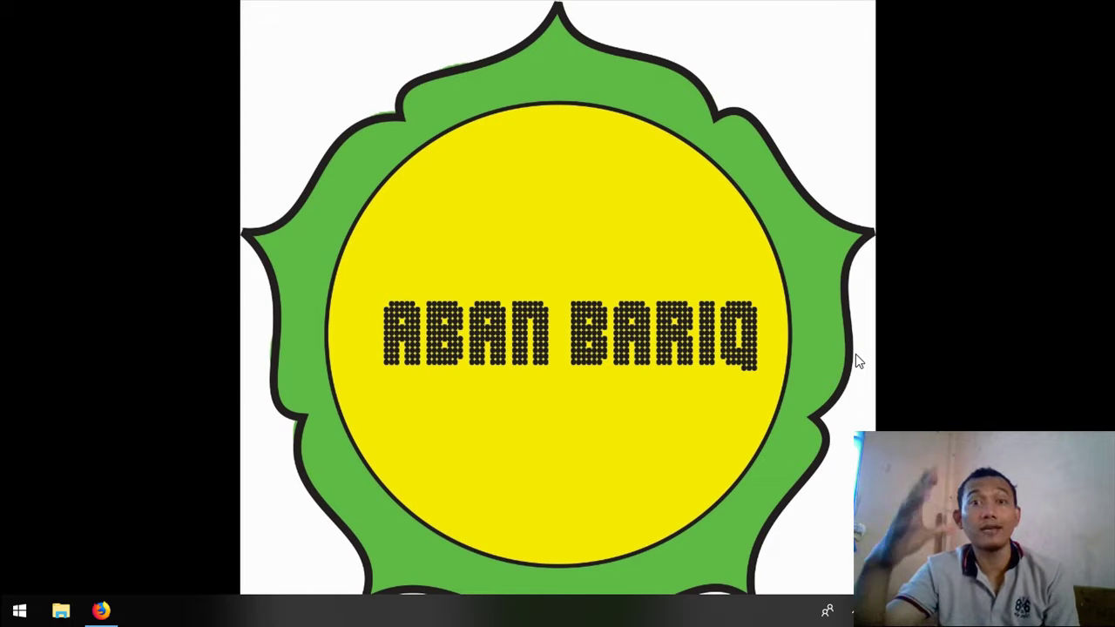
Find and launch Adobe Flash CS4 Professional.
key("super")
key("super")
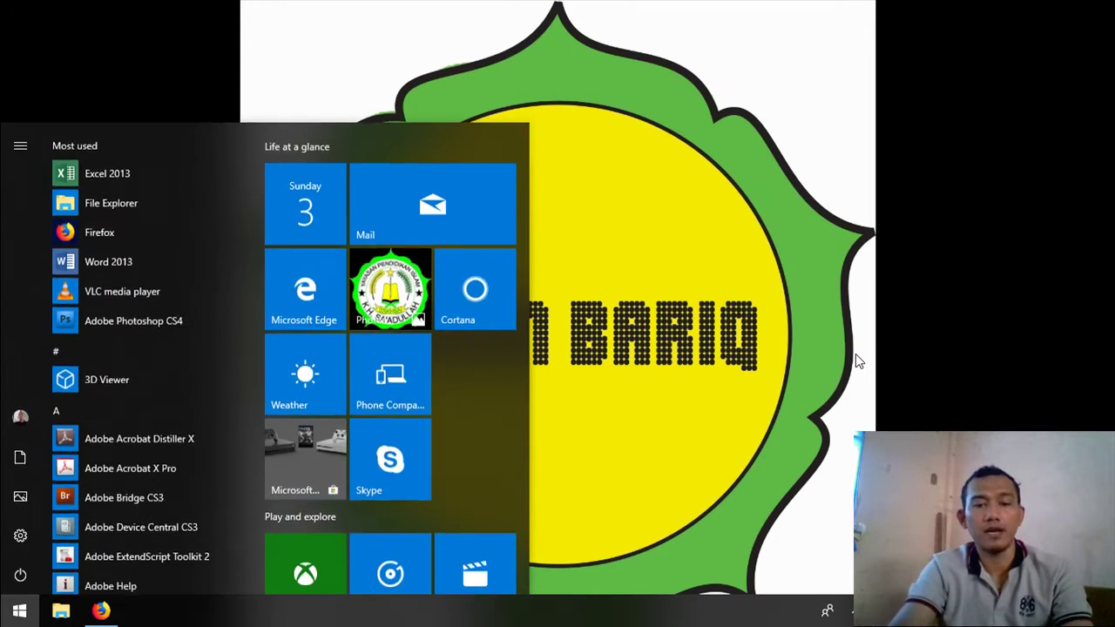
type("adobe")
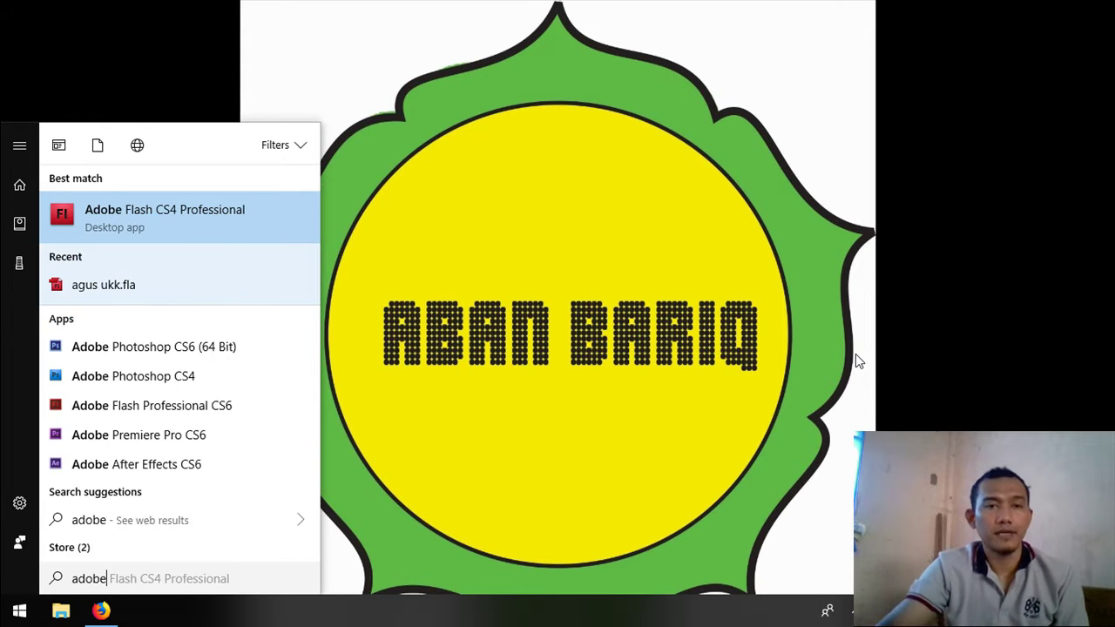
key("Return")
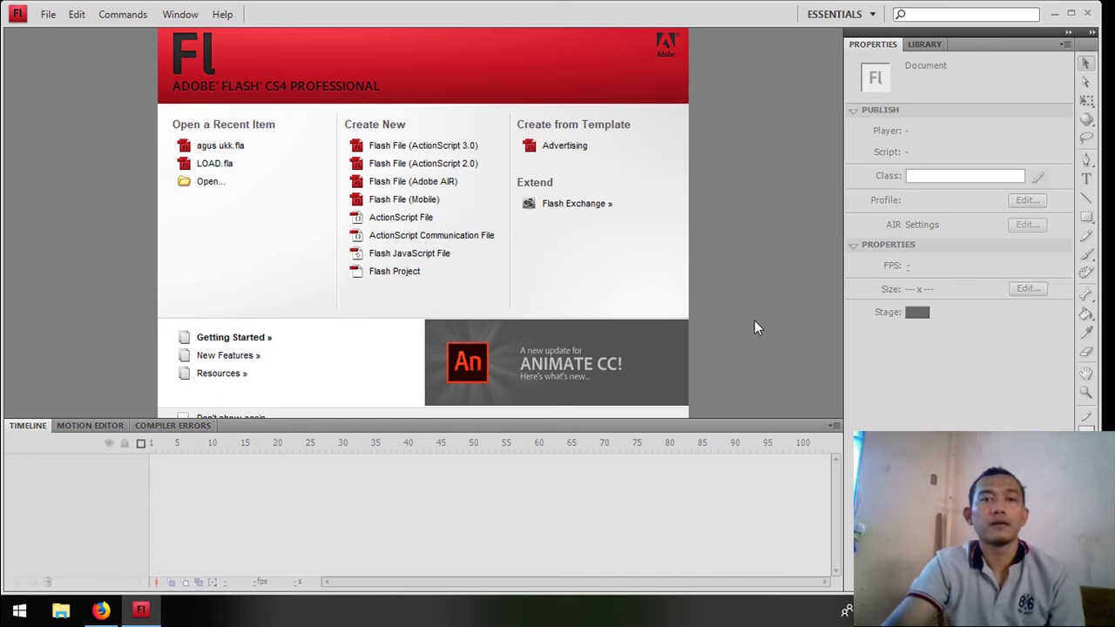
Create a new Flash file for ActionScript 2.0 and set its stage dimensions to 950 x 600 px.
left_click(431, 164)
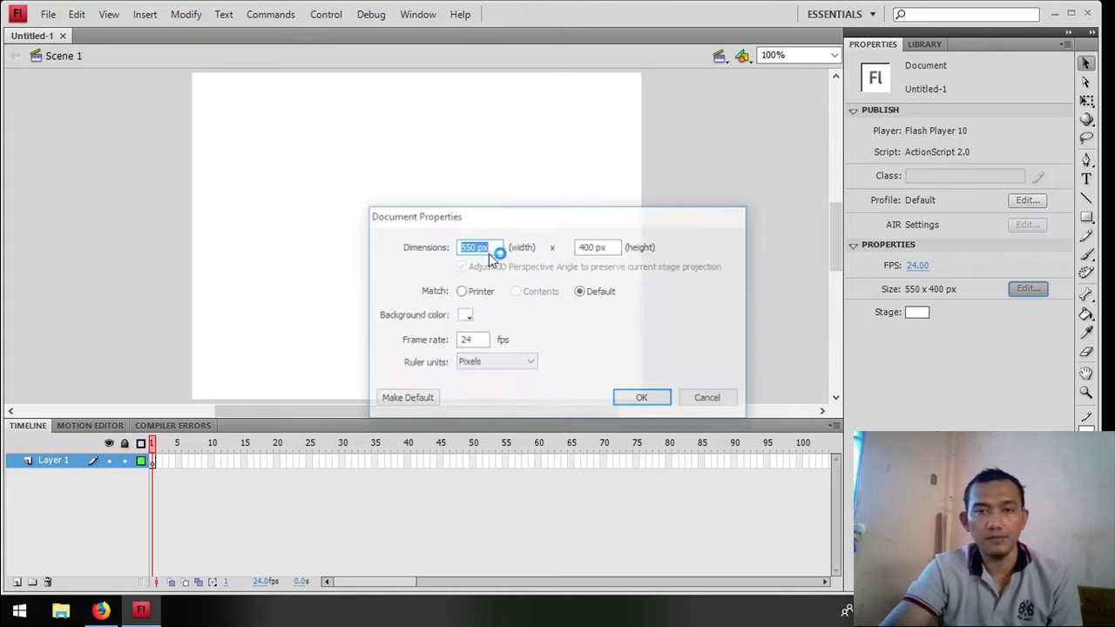
type("950")
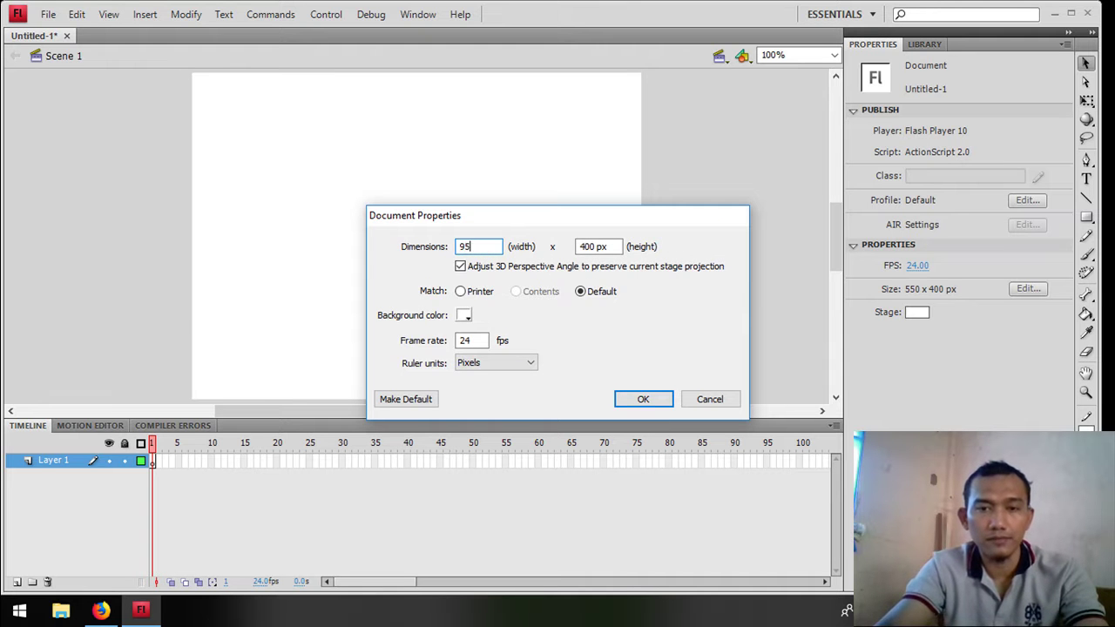
key("Tab")
type("600")
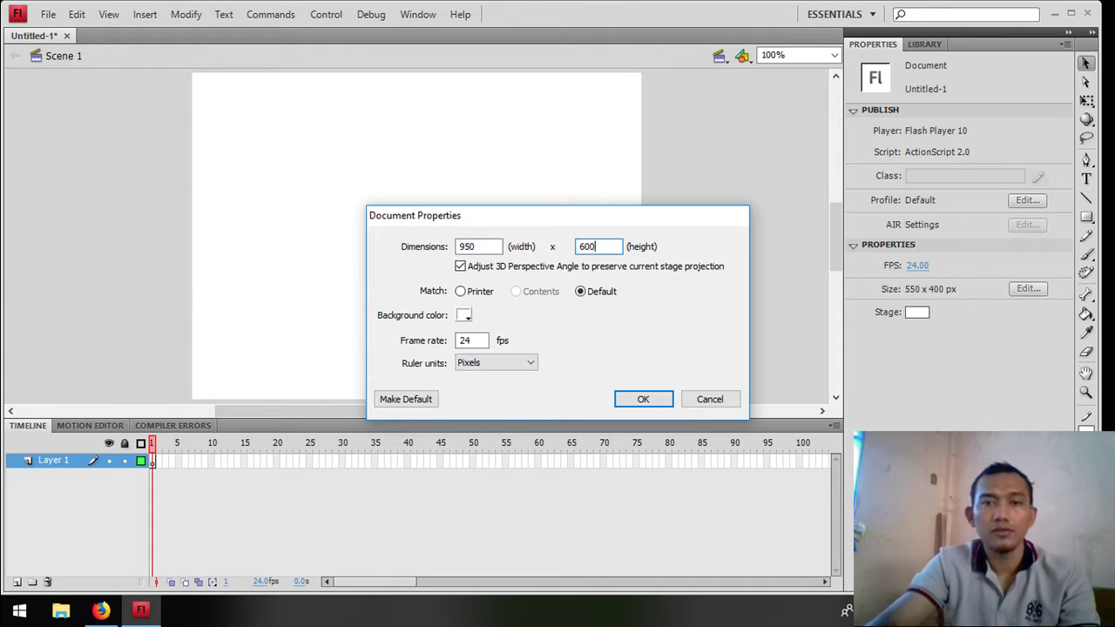
key("Return")
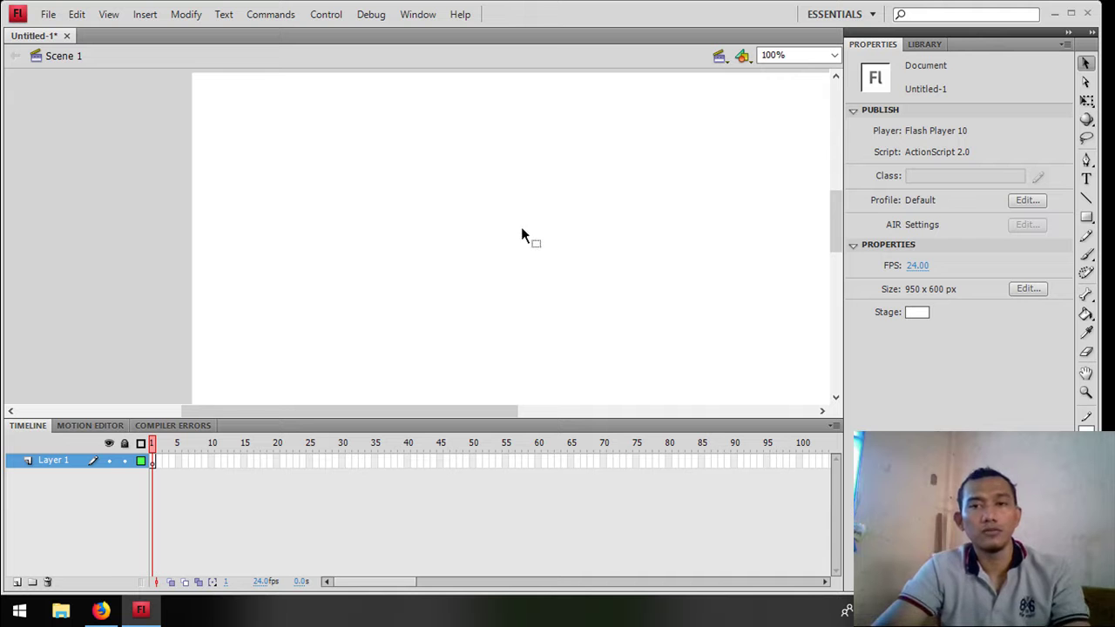
Draw a rectangle about 902 x 458 px with fill #0000CC across the upper part of the stage.
key("ctrl+minus")
key("ctrl+minus")
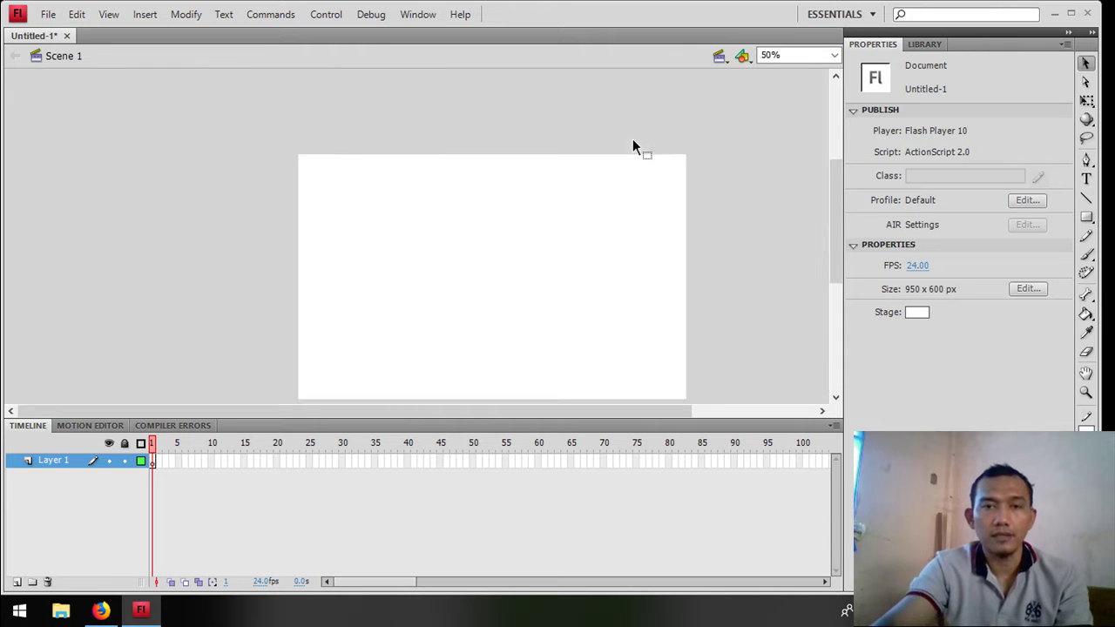
key("z")
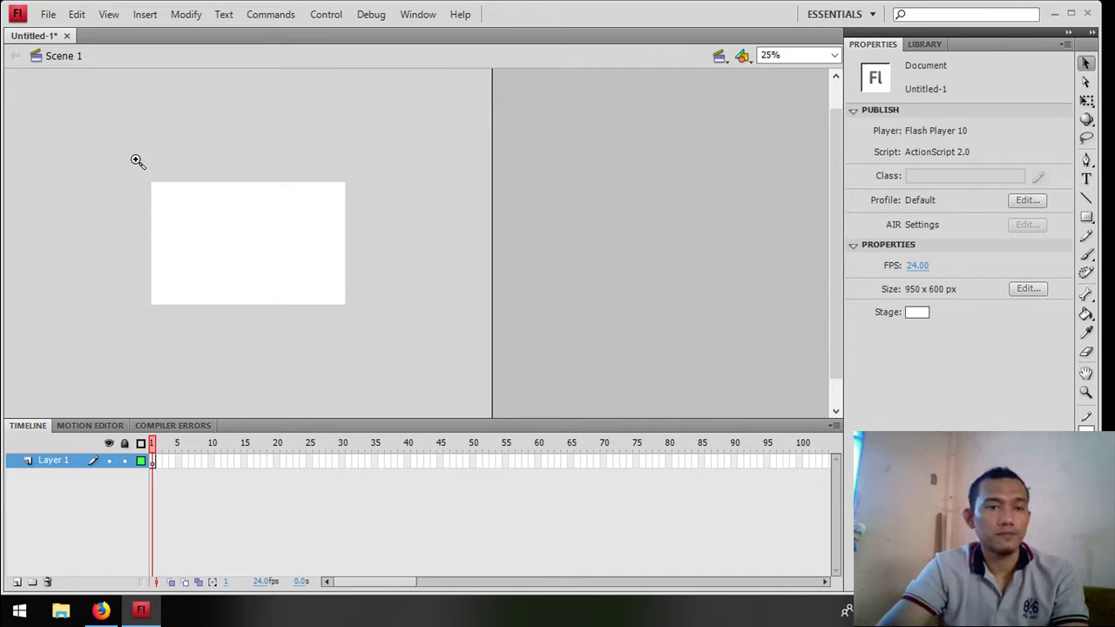
left_click_drag(129, 159, 368, 326)
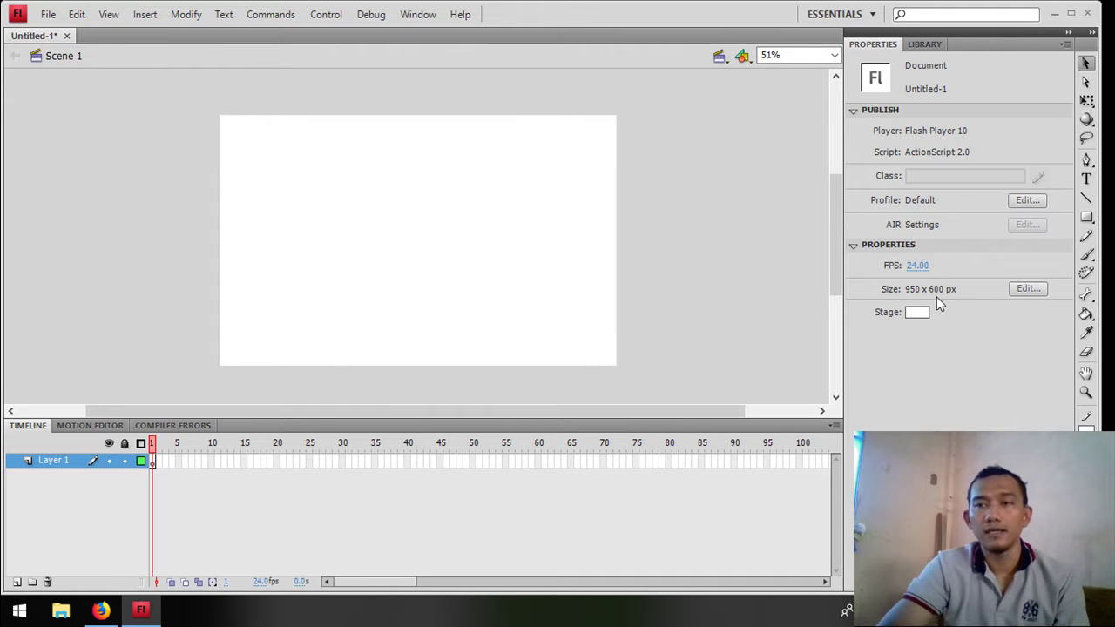
left_click(1086, 217)
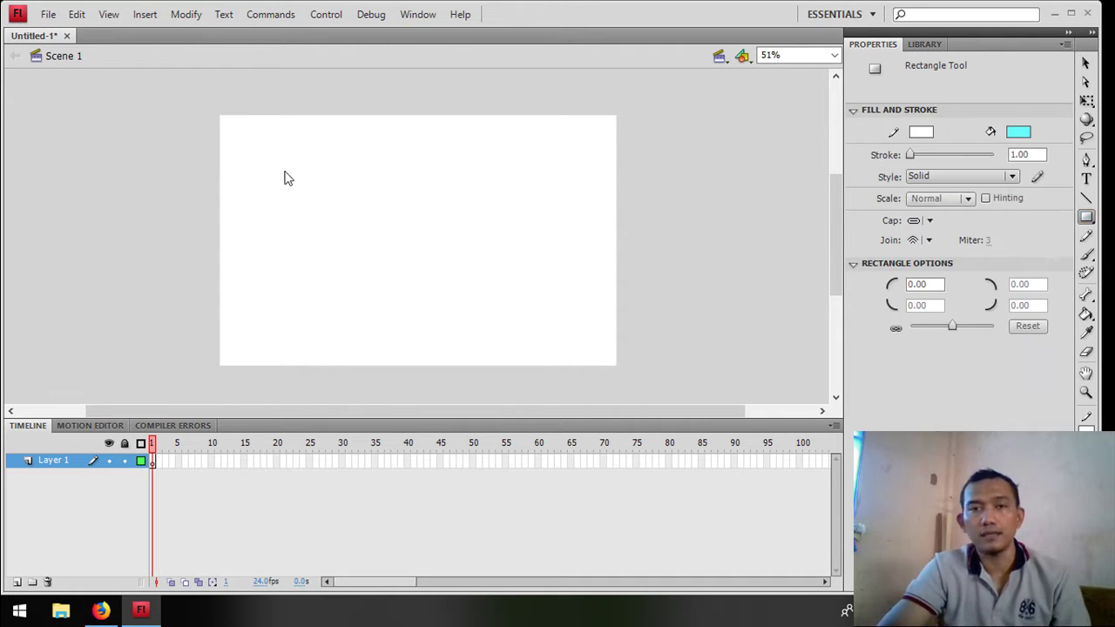
left_click(1019, 133)
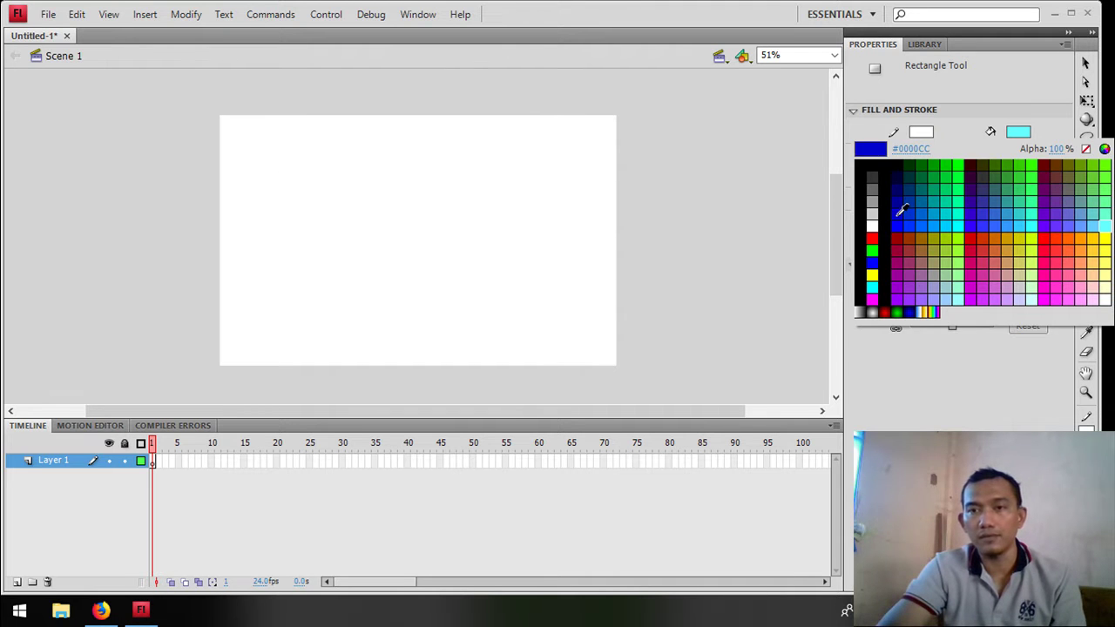
left_click(899, 215)
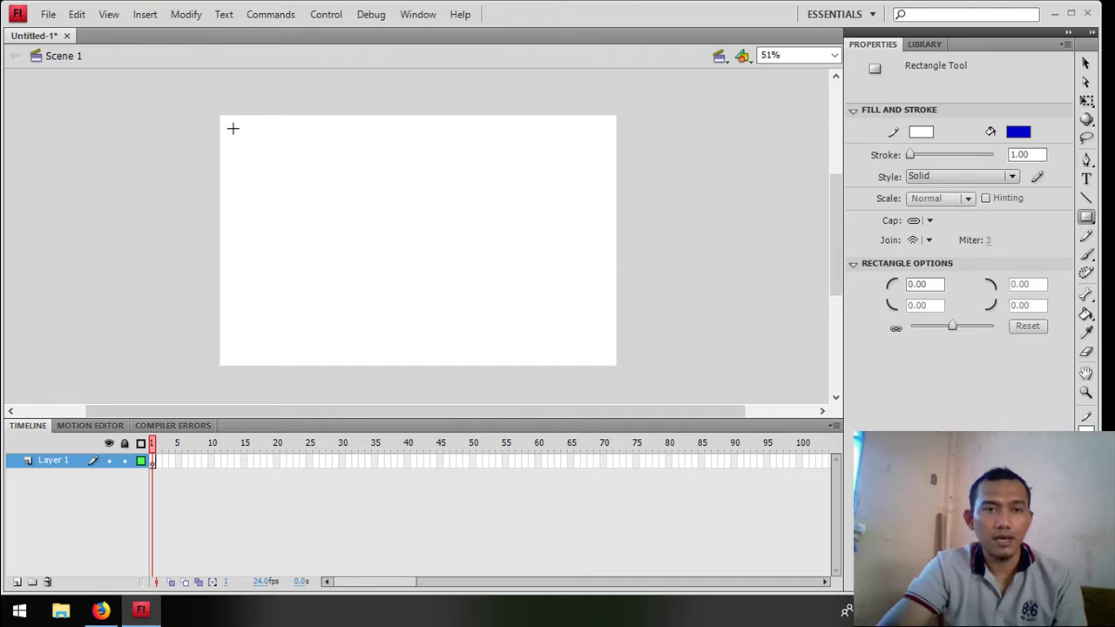
left_click_drag(230, 127, 608, 319)
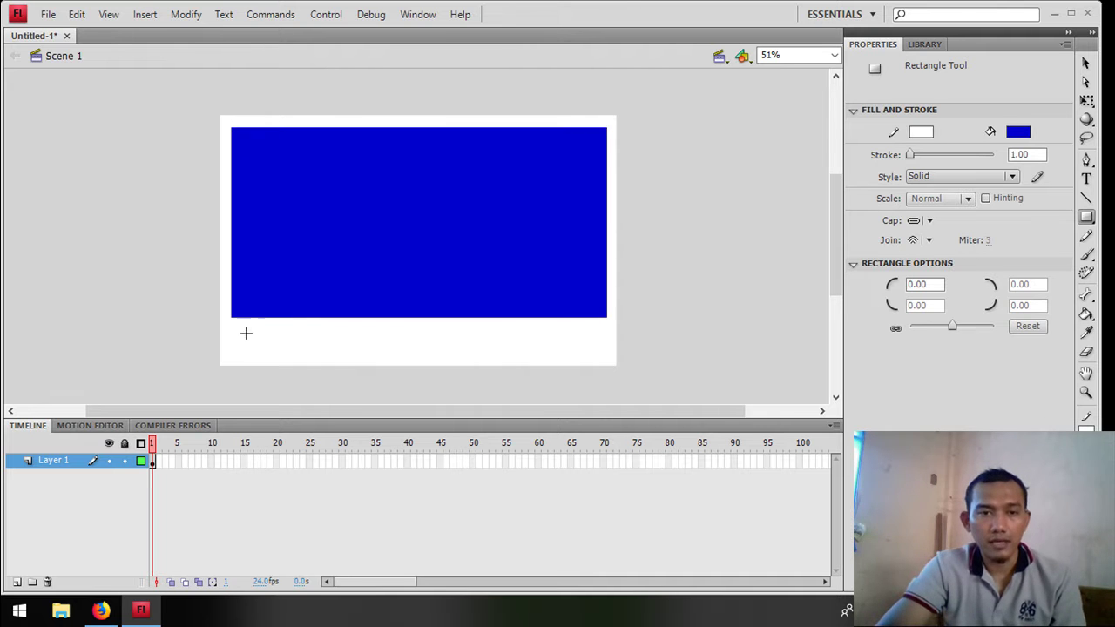
Draw a blue bar about 880 x 66 px below the large rectangle and move it up and left to line up with the rectangle's left edge.
left_click_drag(236, 331, 602, 361)
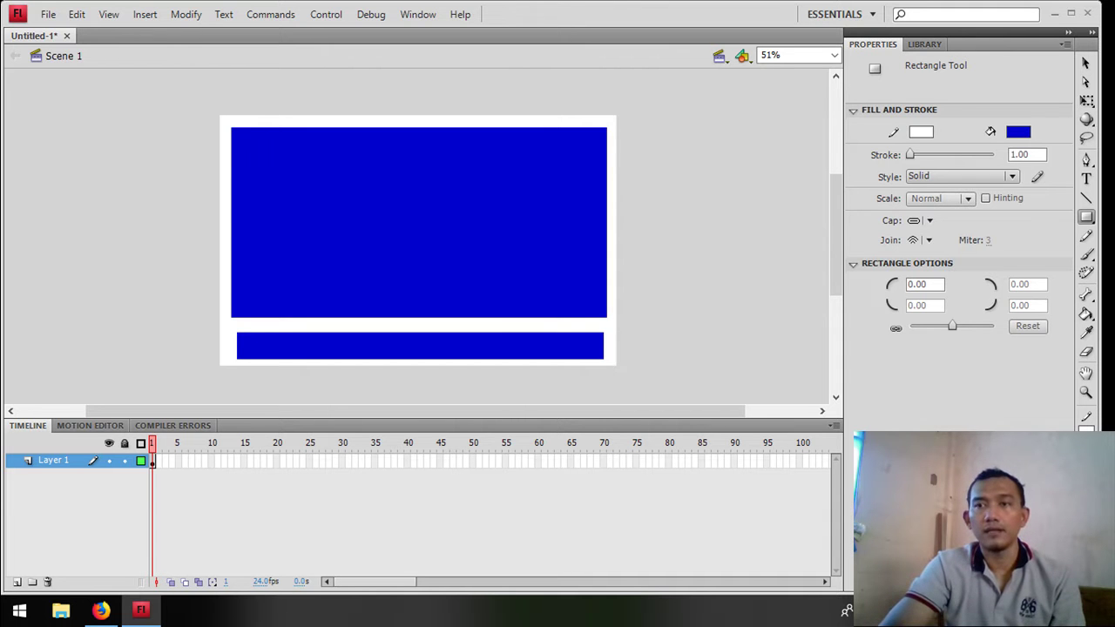
left_click(1086, 63)
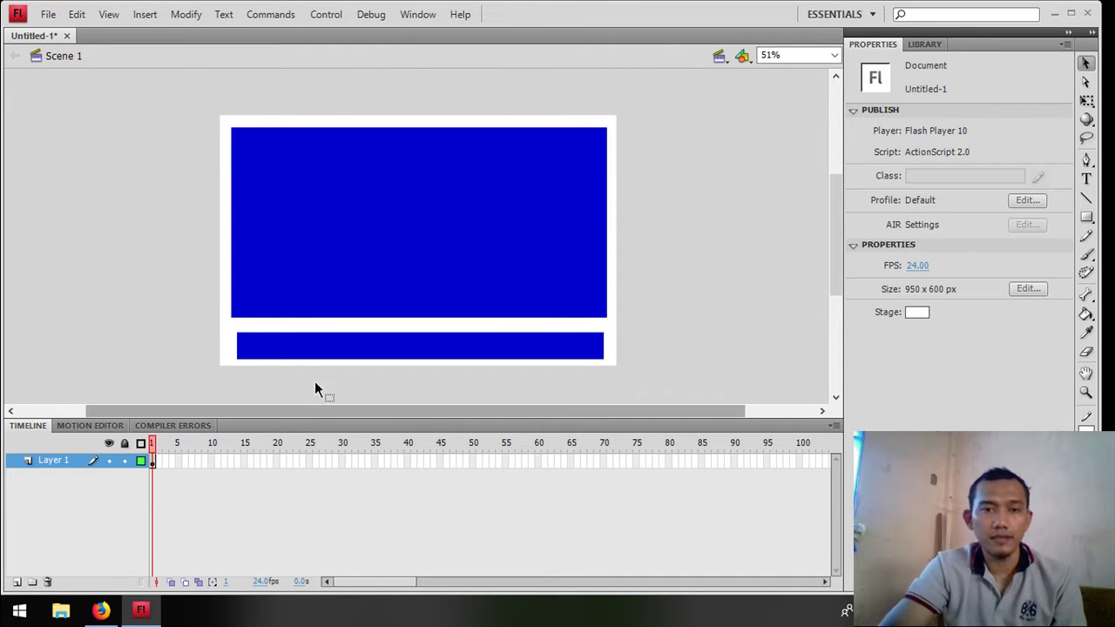
left_click_drag(359, 342, 355, 345)
key("Up")
key("Up")
key("Up")
key("Up")
key("Up")
key("Up")
key("Up")
key("Up")
key("Up")
key("Up")
key("Up")
key("Up")
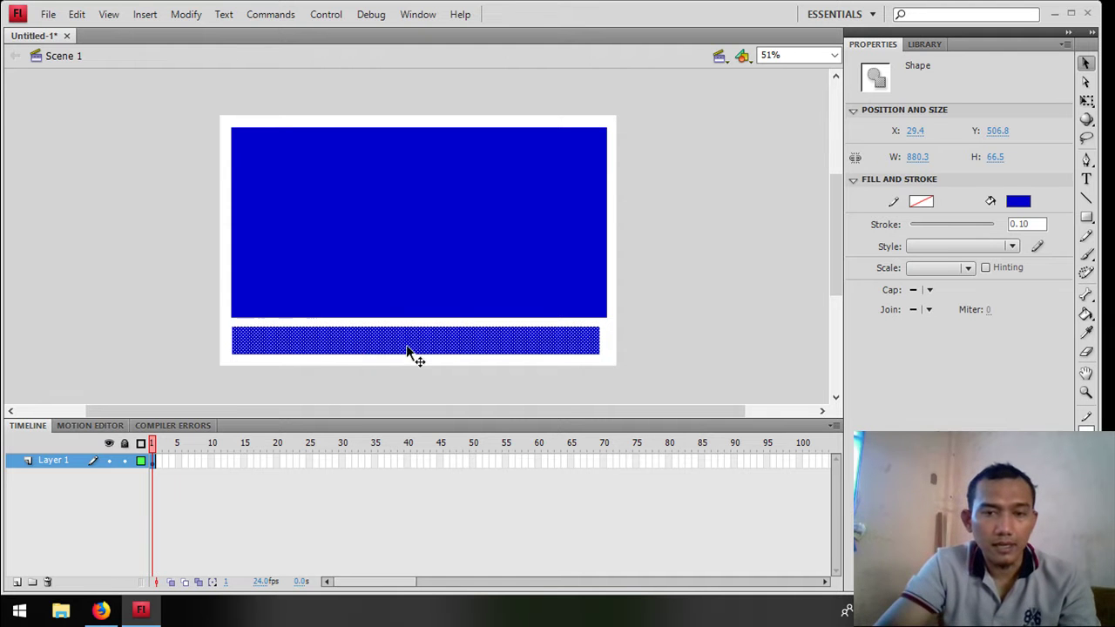
Widen the lower bar with Free Transform to about 896 px so its right end lines up with the large rectangle.
key("q")
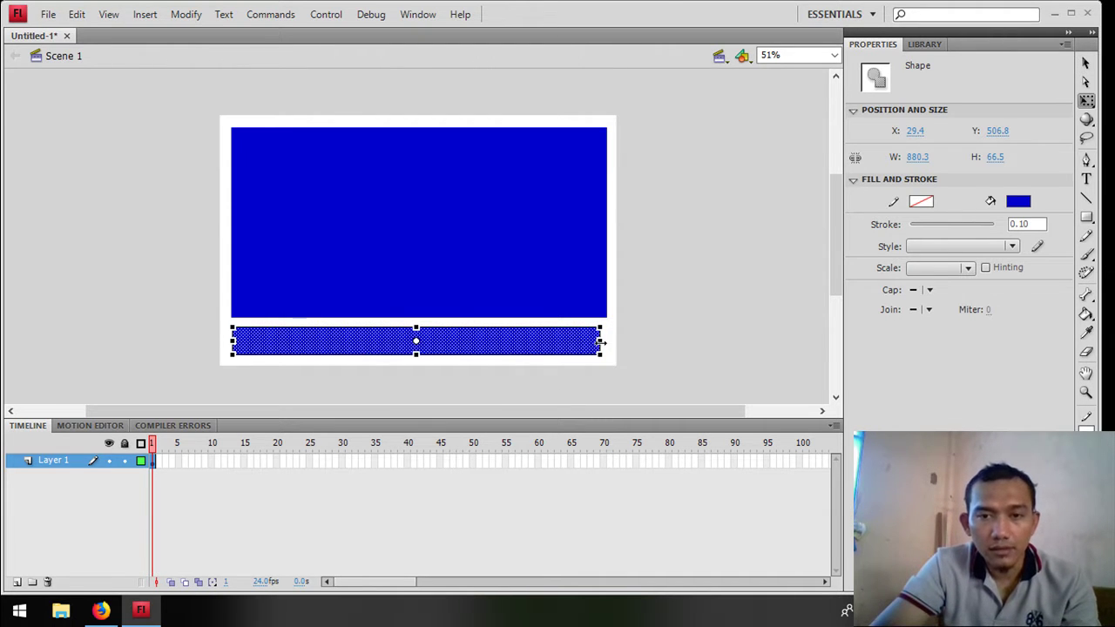
left_click_drag(601, 343, 609, 344)
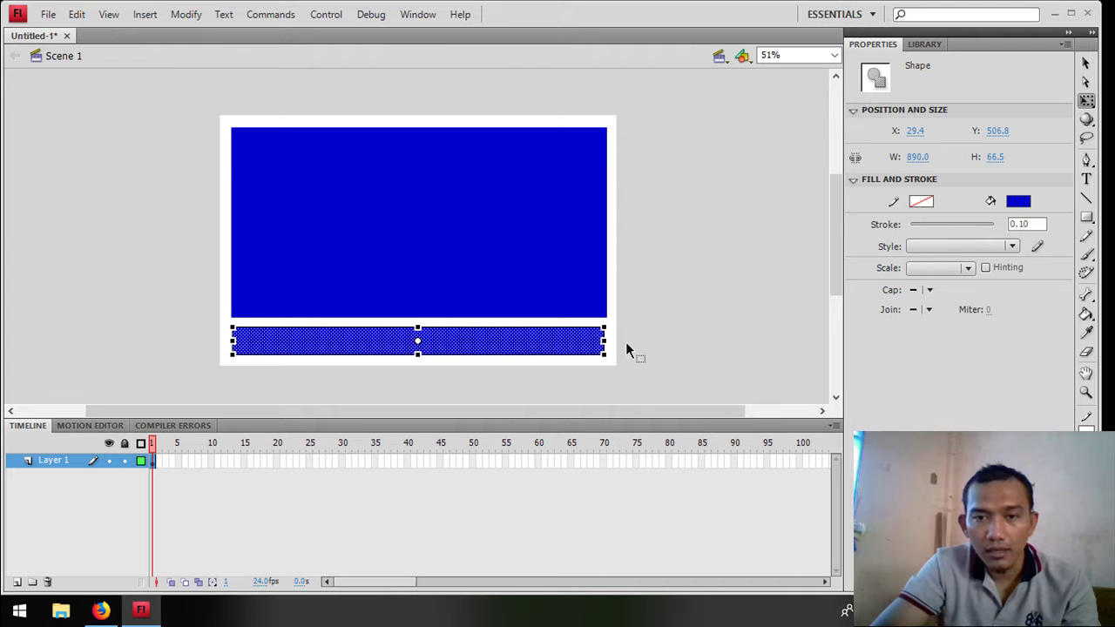
left_click_drag(582, 295, 642, 384)
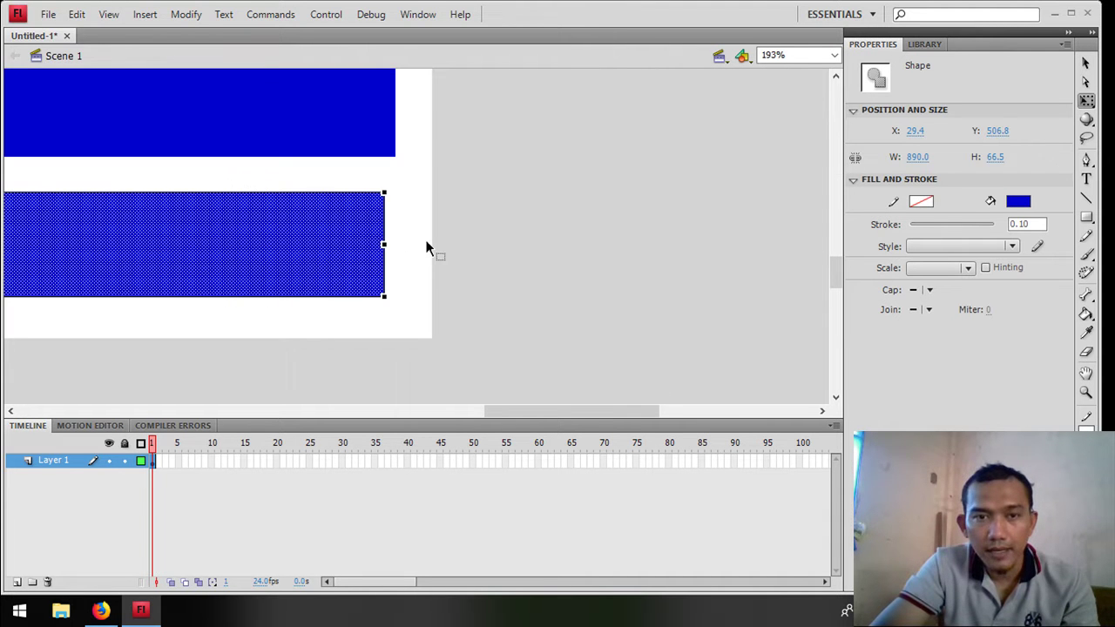
left_click_drag(384, 245, 394, 245)
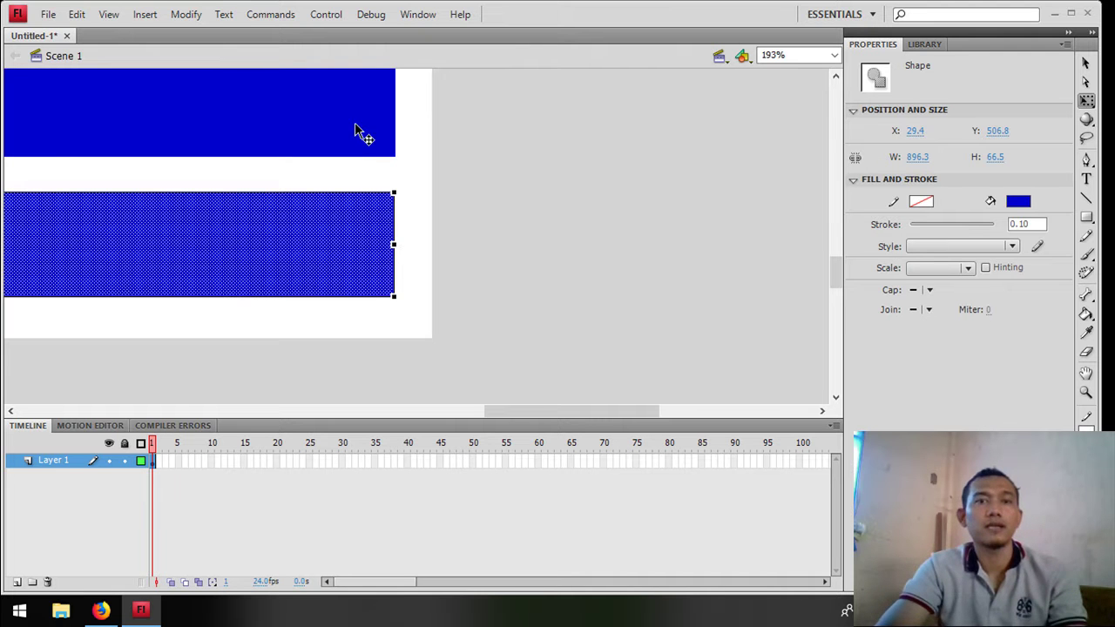
Bend the large rectangle's right and left edges slightly outward into shallow curves.
left_click(304, 140)
left_click(304, 140)
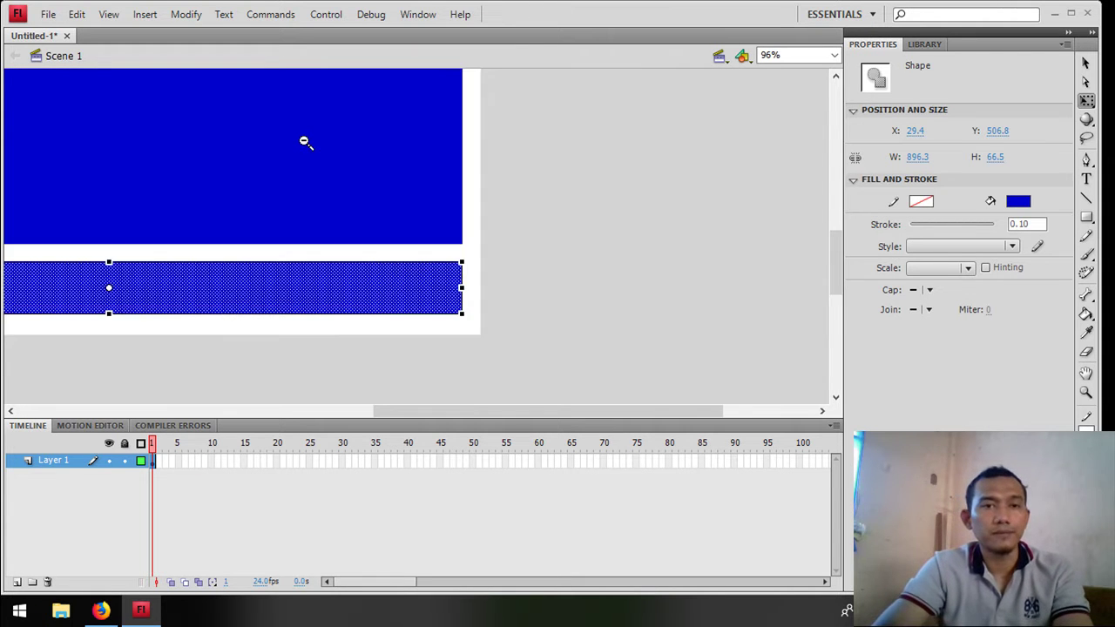
left_click(304, 139)
left_click(258, 172)
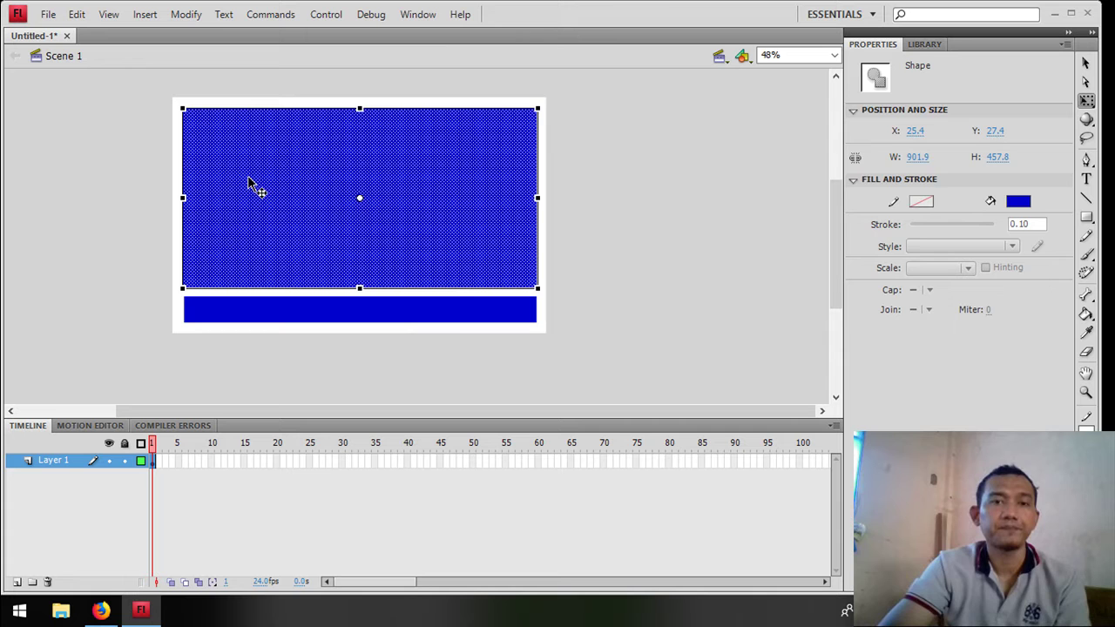
left_click(570, 274)
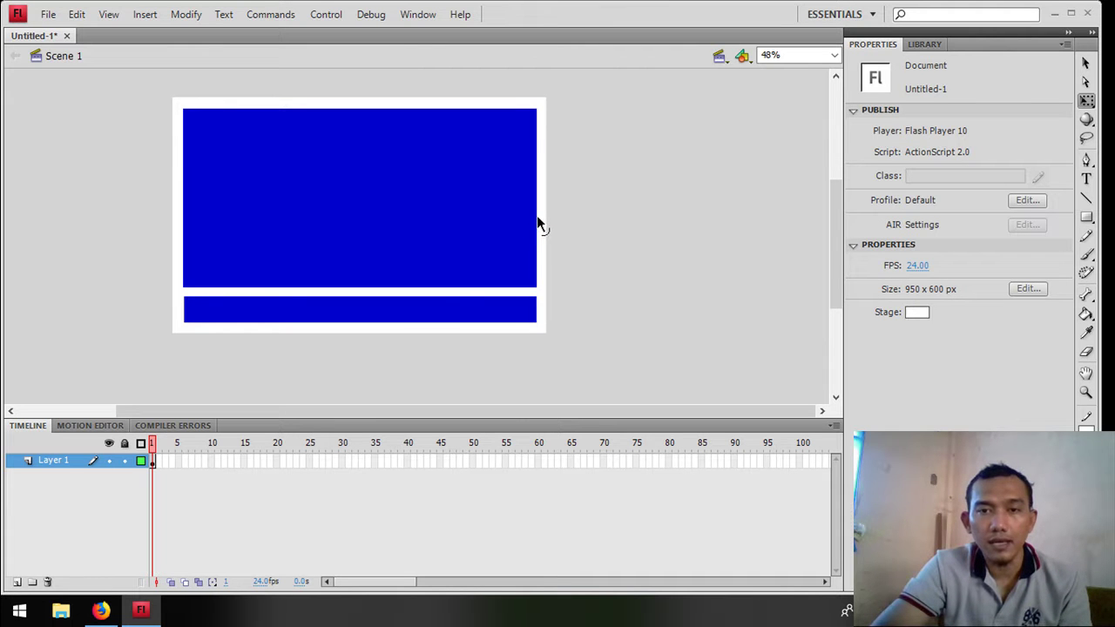
left_click_drag(540, 219, 541, 220)
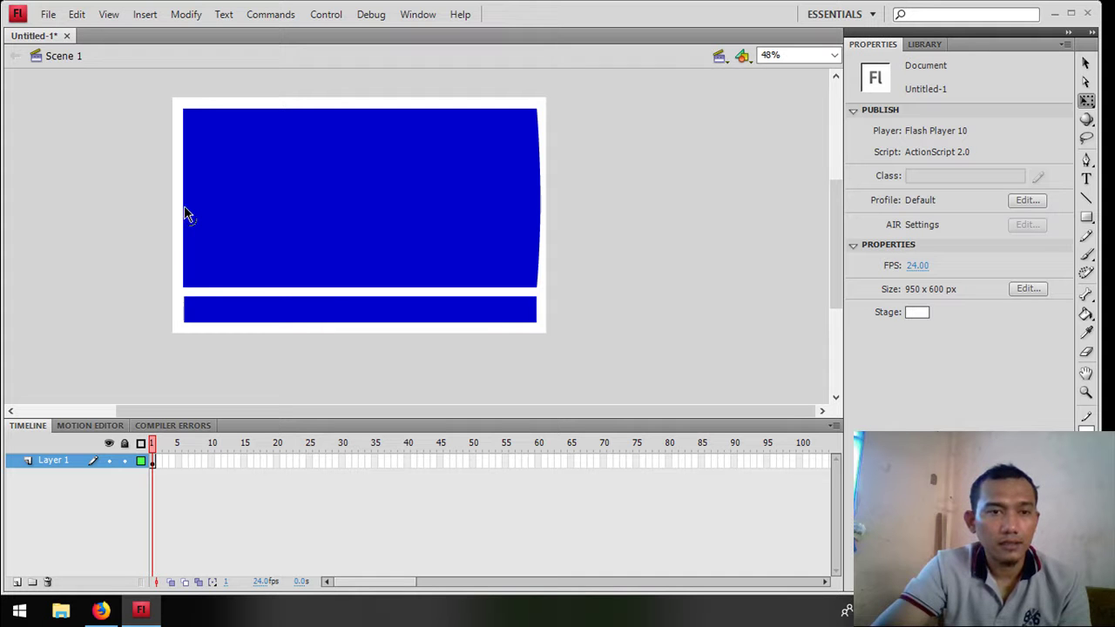
left_click_drag(183, 216, 181, 216)
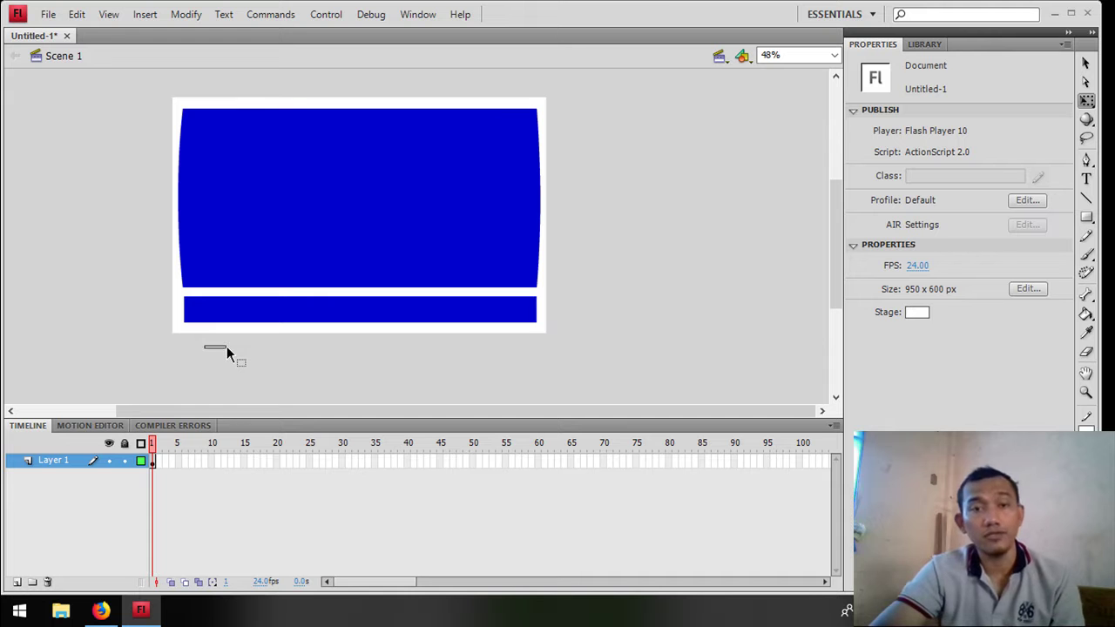
Select a section of the lower bar about 95 px wide near its left end and fill it with red.
left_click_drag(231, 347, 245, 296)
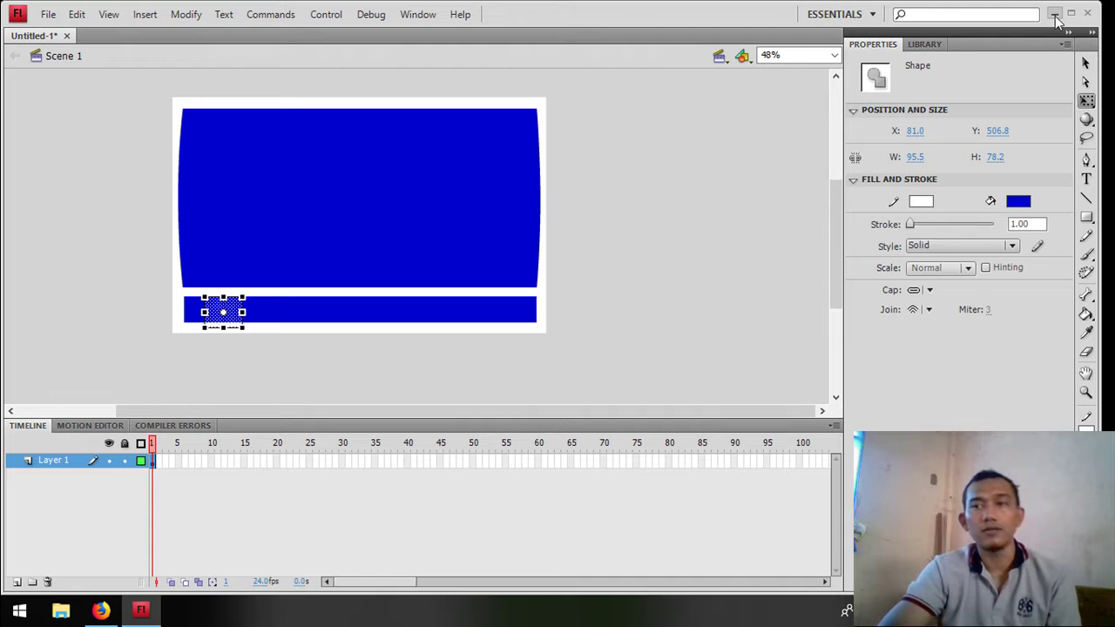
left_click(1019, 201)
left_click(874, 305)
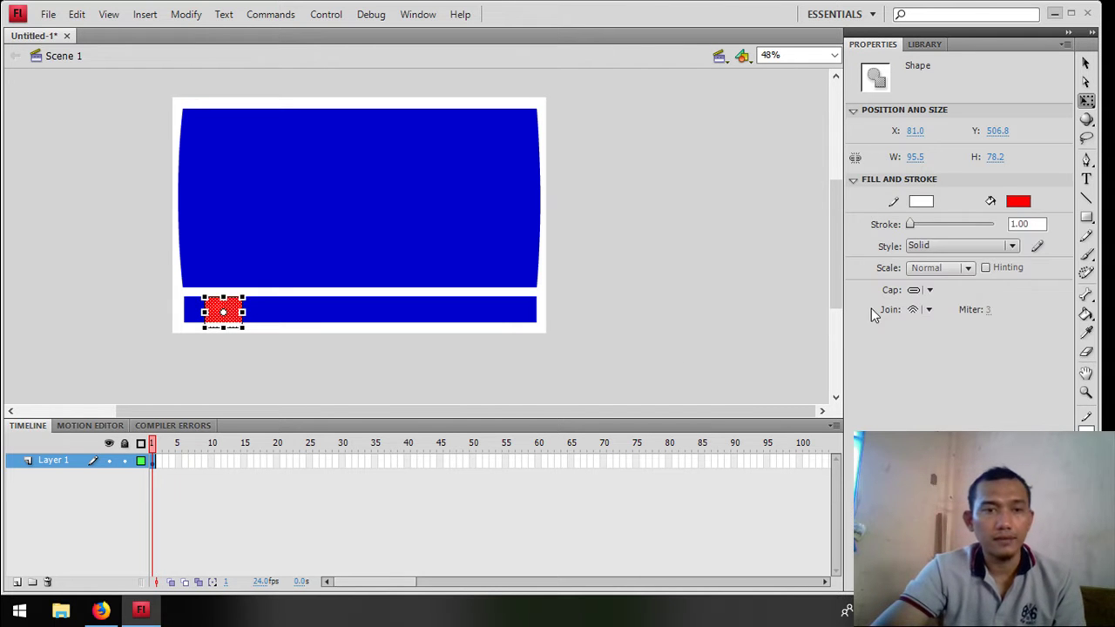
left_click(432, 376)
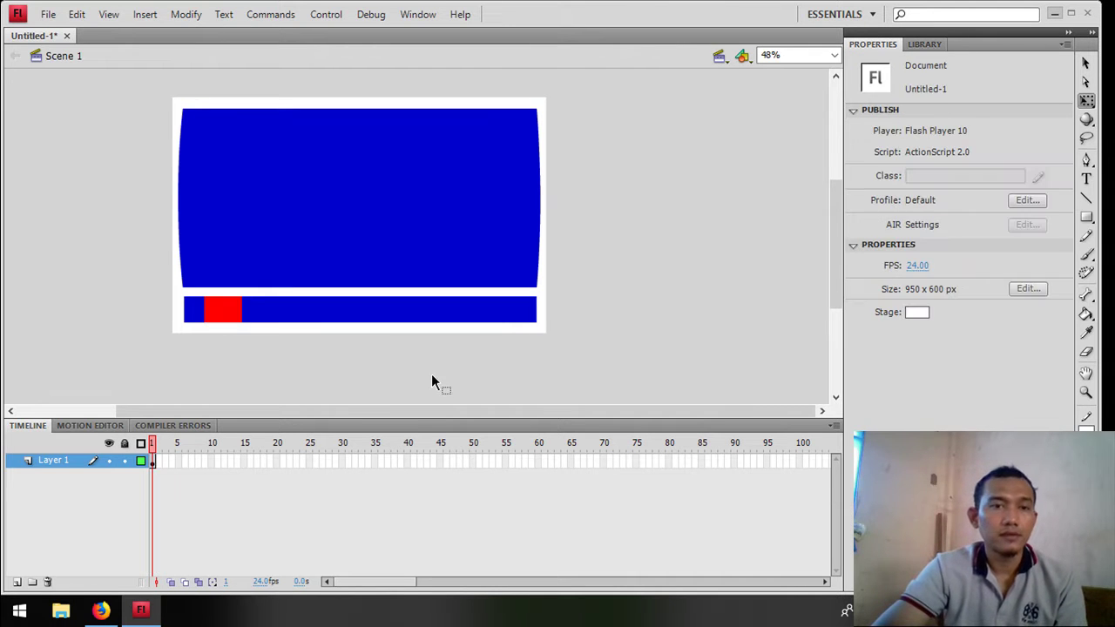
Duplicate the red block to the right along the lower bar, placing the copy at about X 208.
left_click(232, 313)
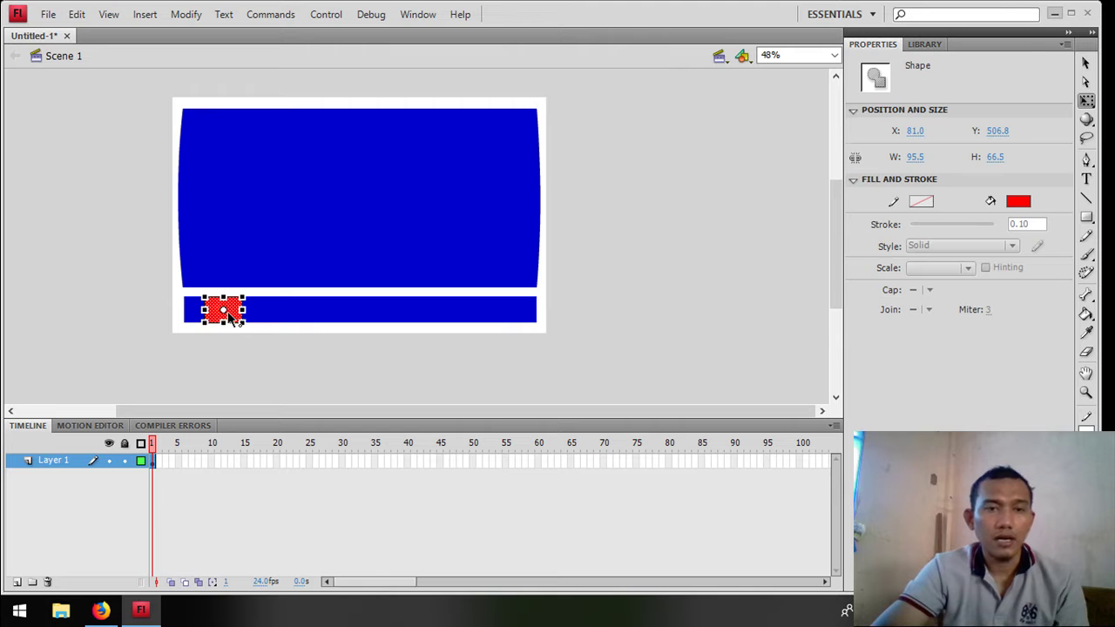
left_click(1087, 65)
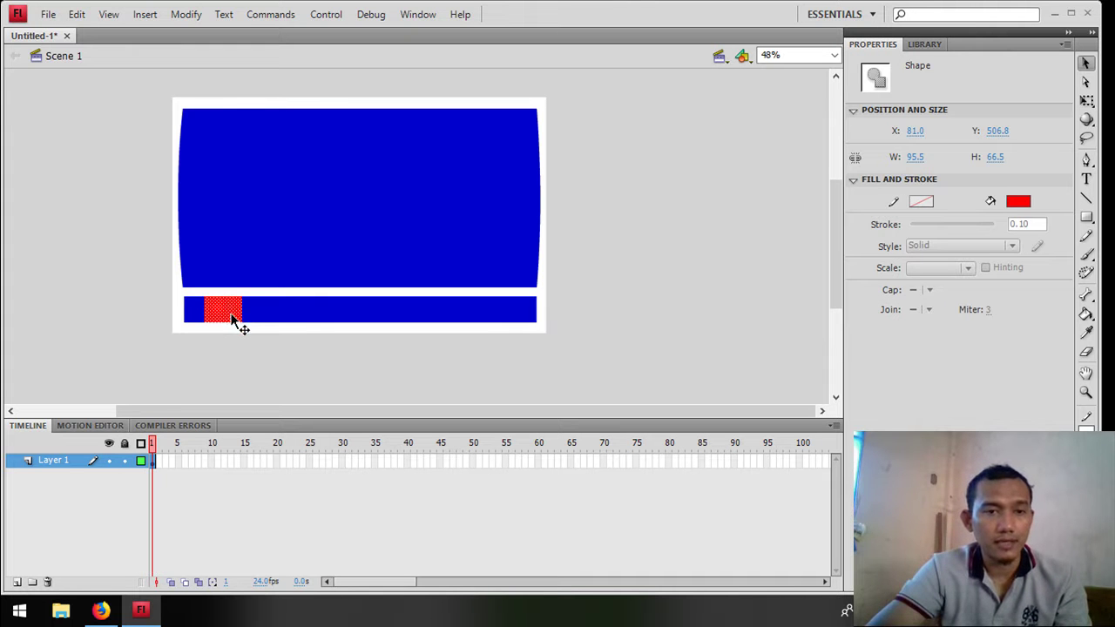
left_click_drag(241, 324, 283, 320)
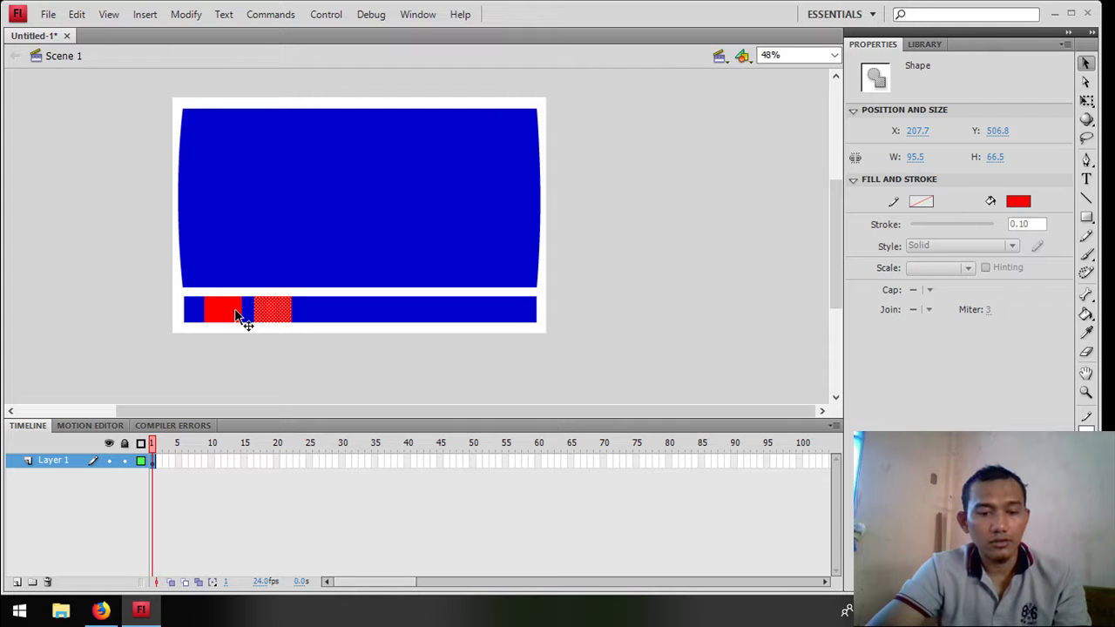
Duplicate the red block four more times along the lower bar with roughly even gaps, placing the last copy at about X 735.
left_click_drag(288, 325, 493, 309)
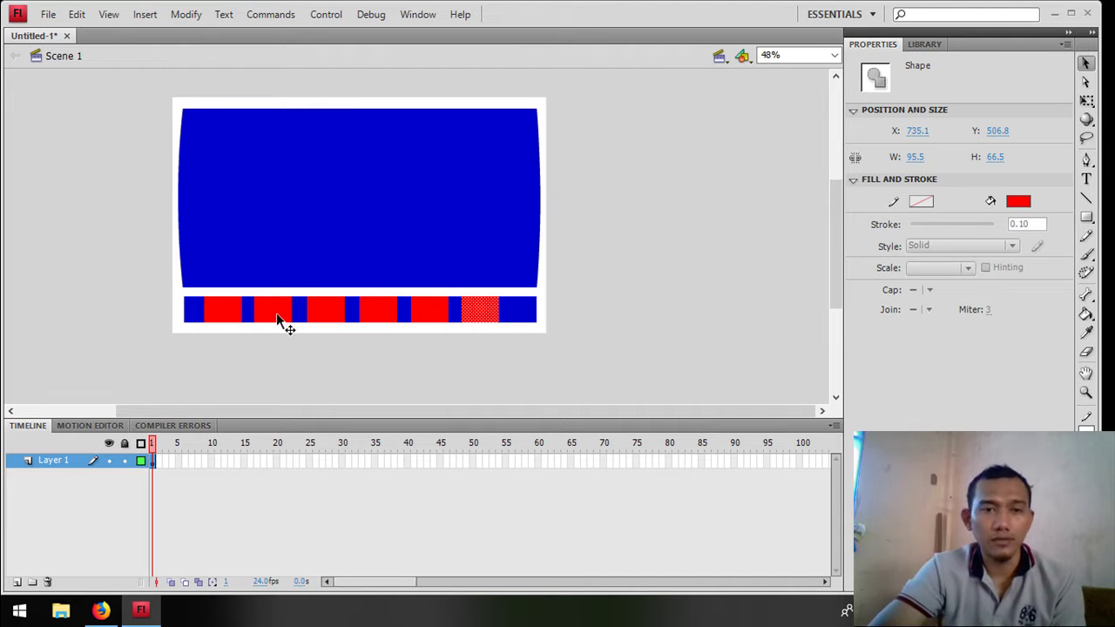
left_click(482, 342)
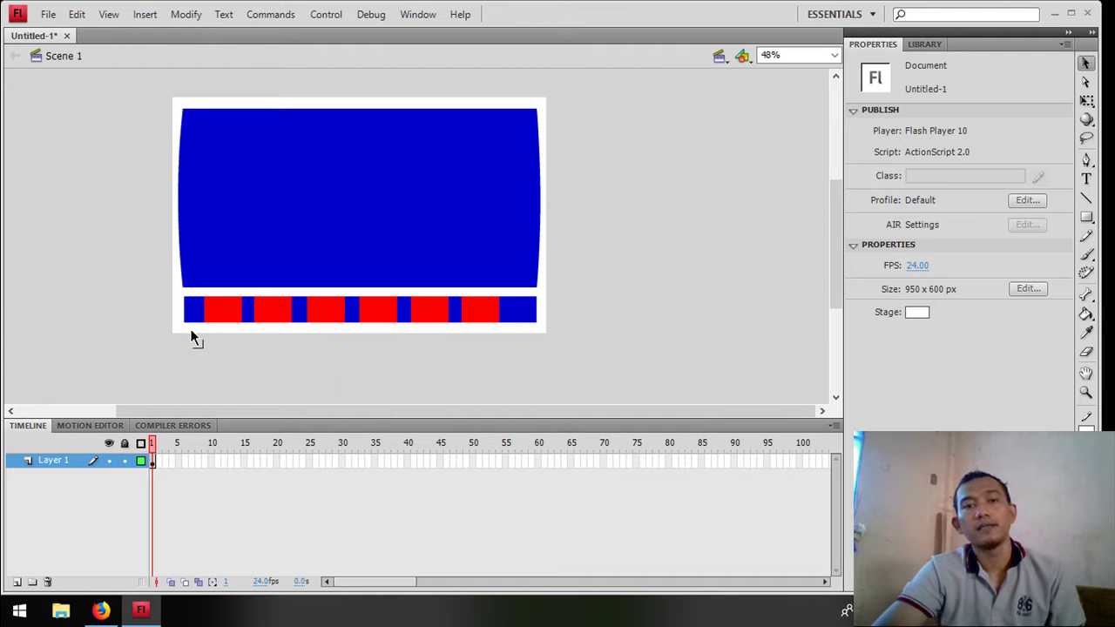
Convert the leftmost red block into a Button symbol named videtut1.
left_click(221, 319)
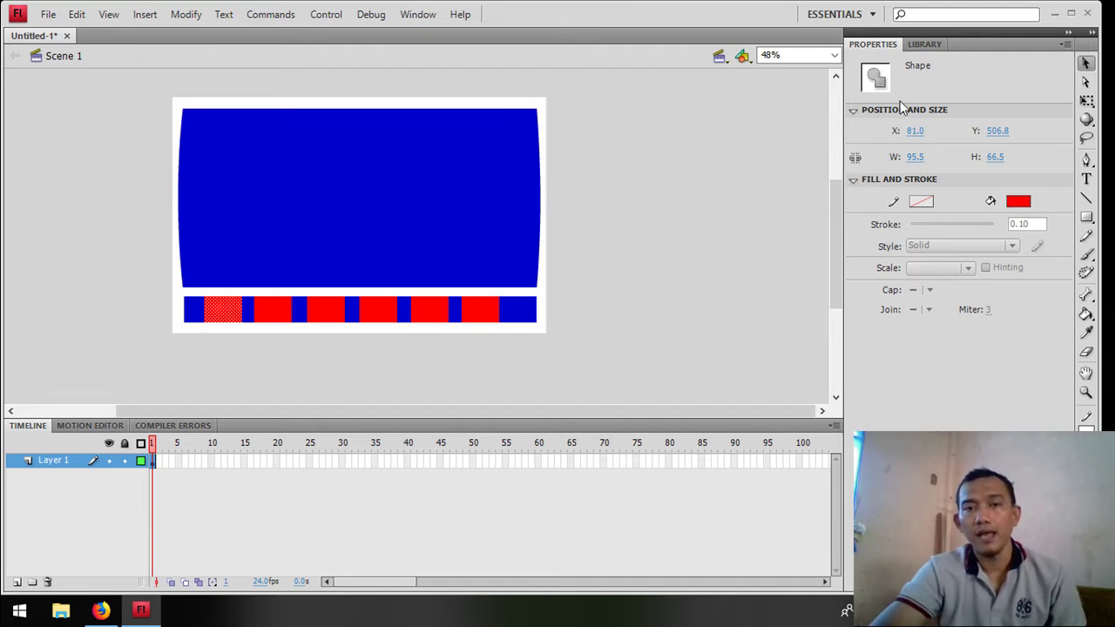
right_click(220, 311)
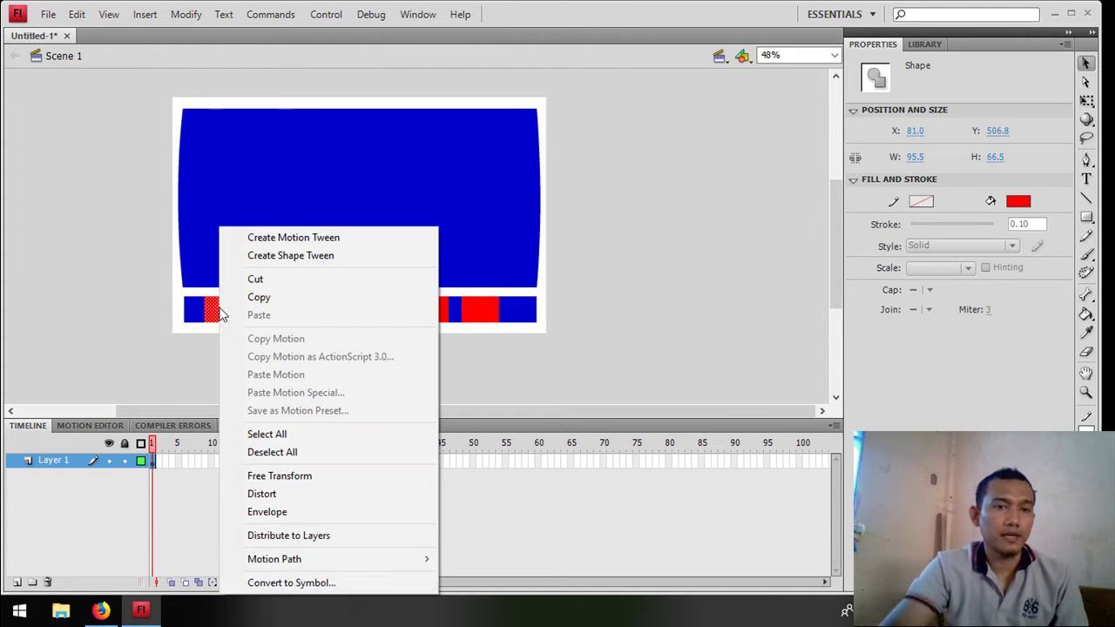
left_click(280, 582)
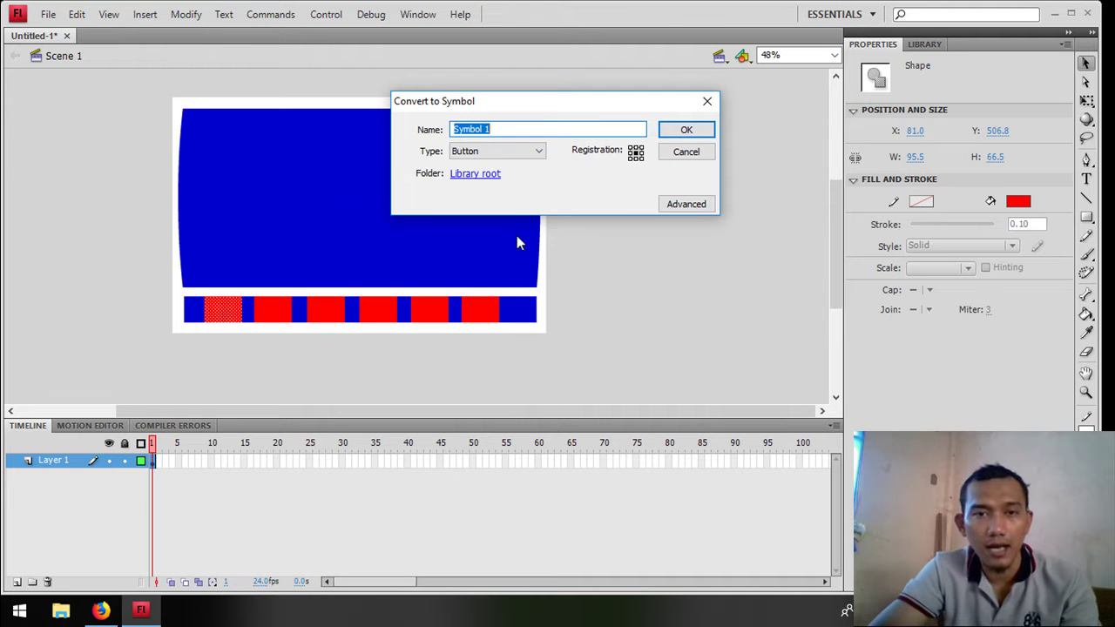
left_click(506, 131)
left_click_drag(506, 131, 352, 133)
type("videtut1")
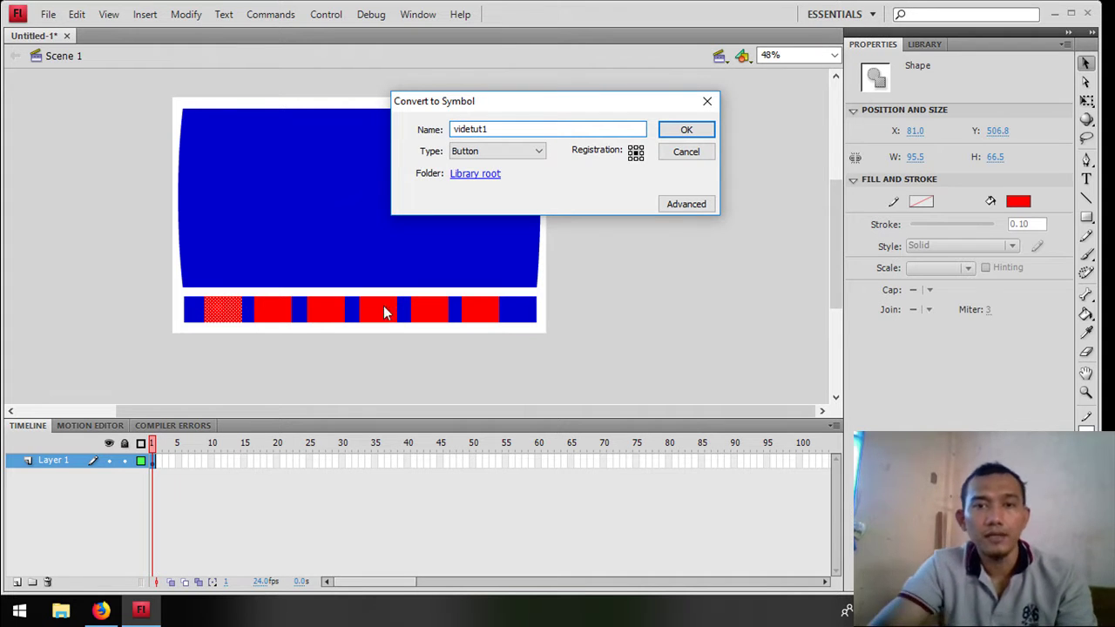
left_click(501, 150)
left_click(502, 149)
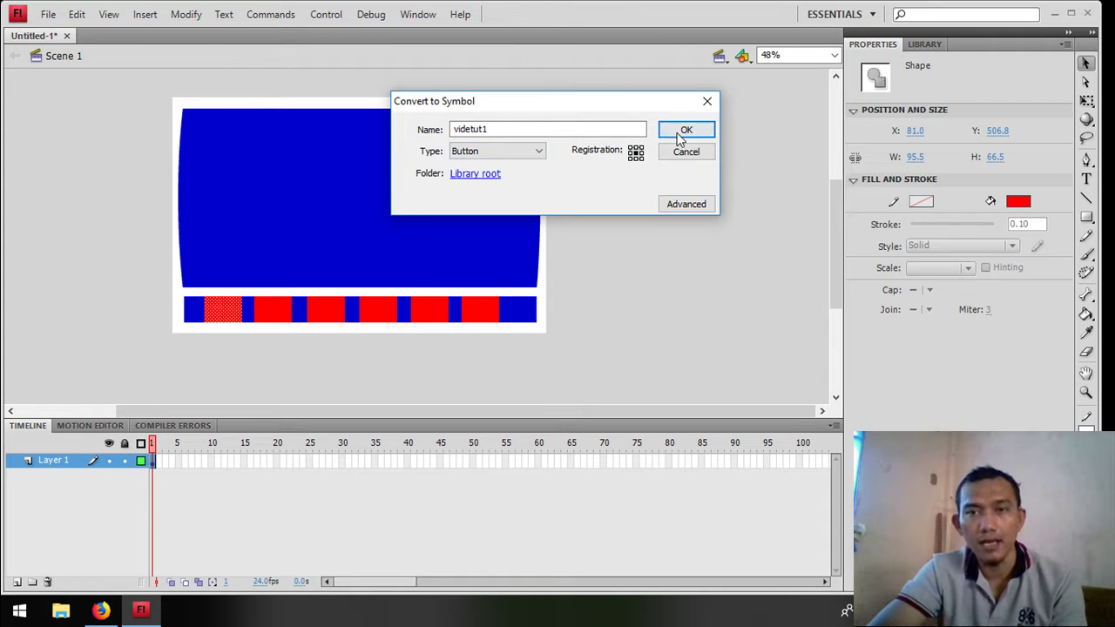
left_click(686, 132)
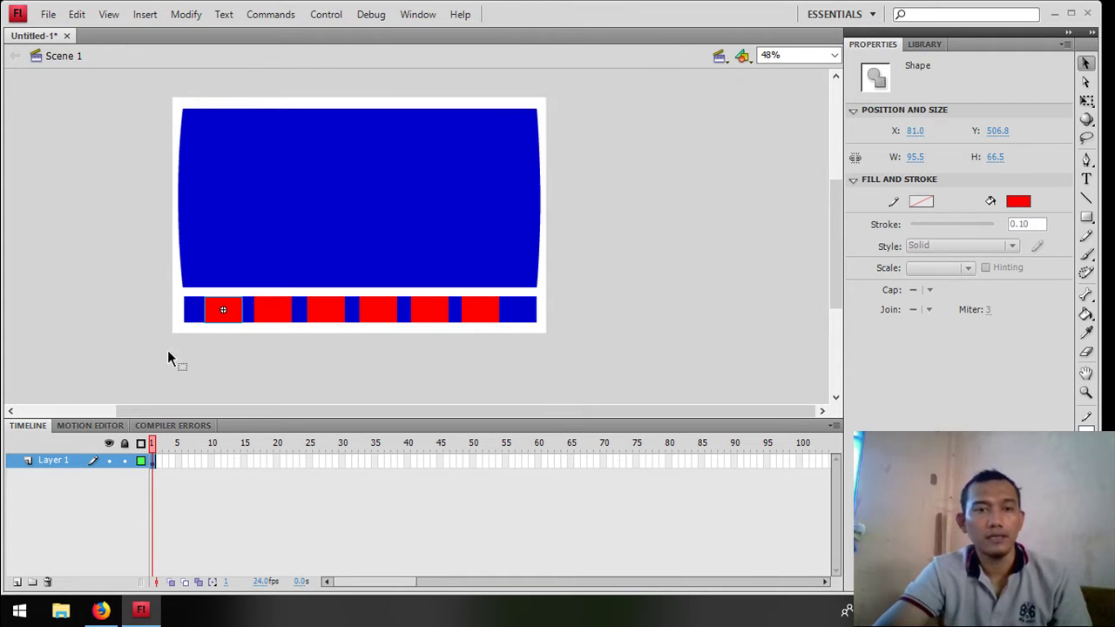
Inside the videtut1 button, add keyframes for the Over and Down states and fill the Over-state block with yellow-green.
double_click(235, 318)
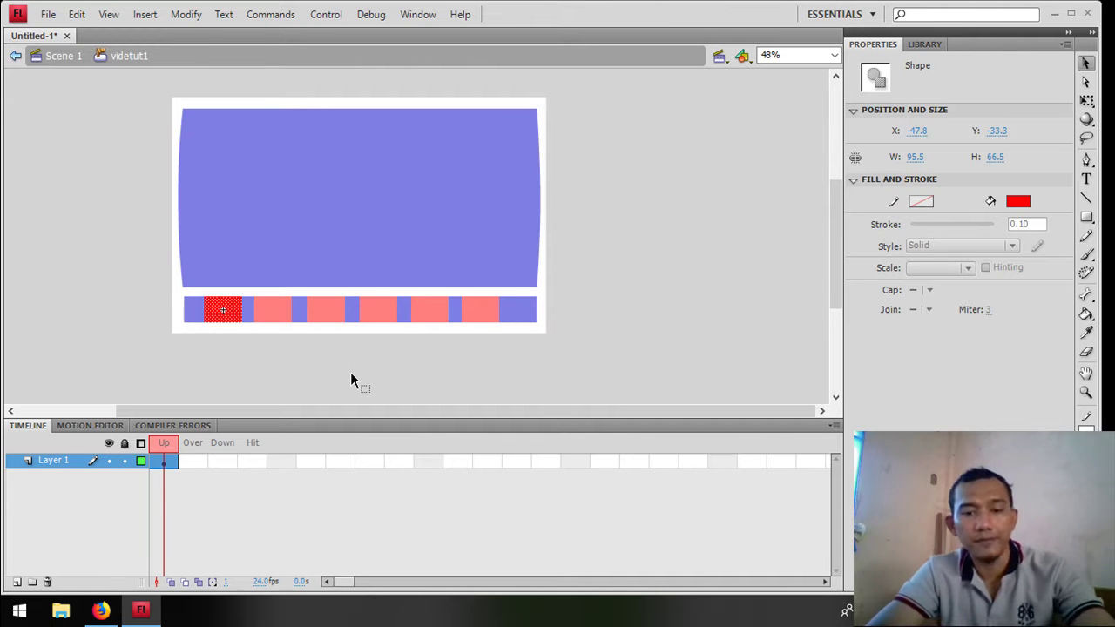
key("F6")
key("F6")
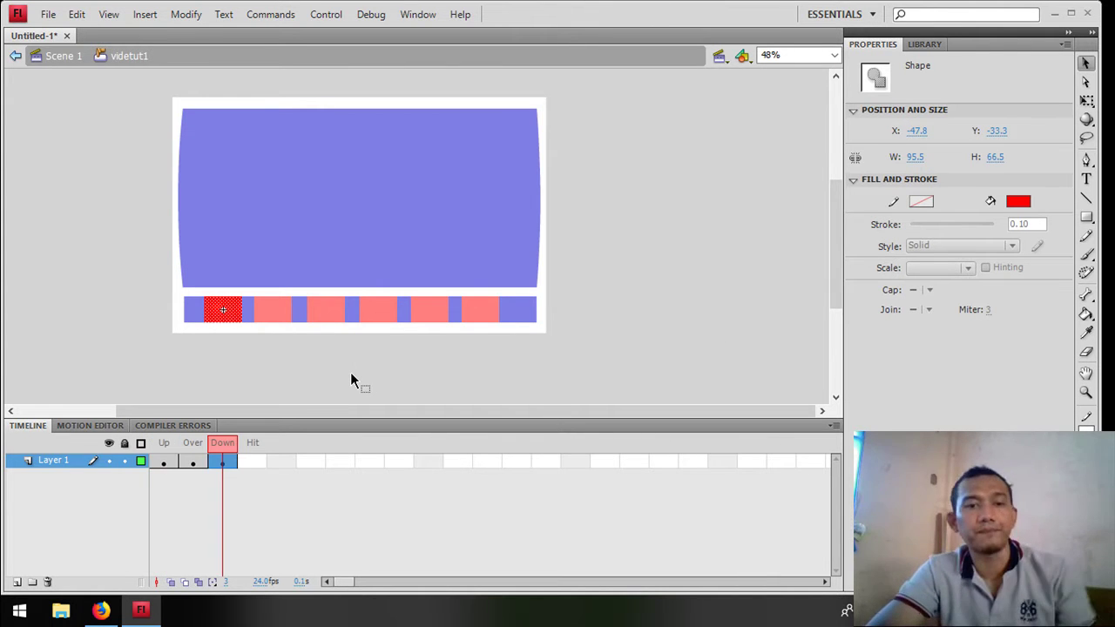
left_click(193, 462)
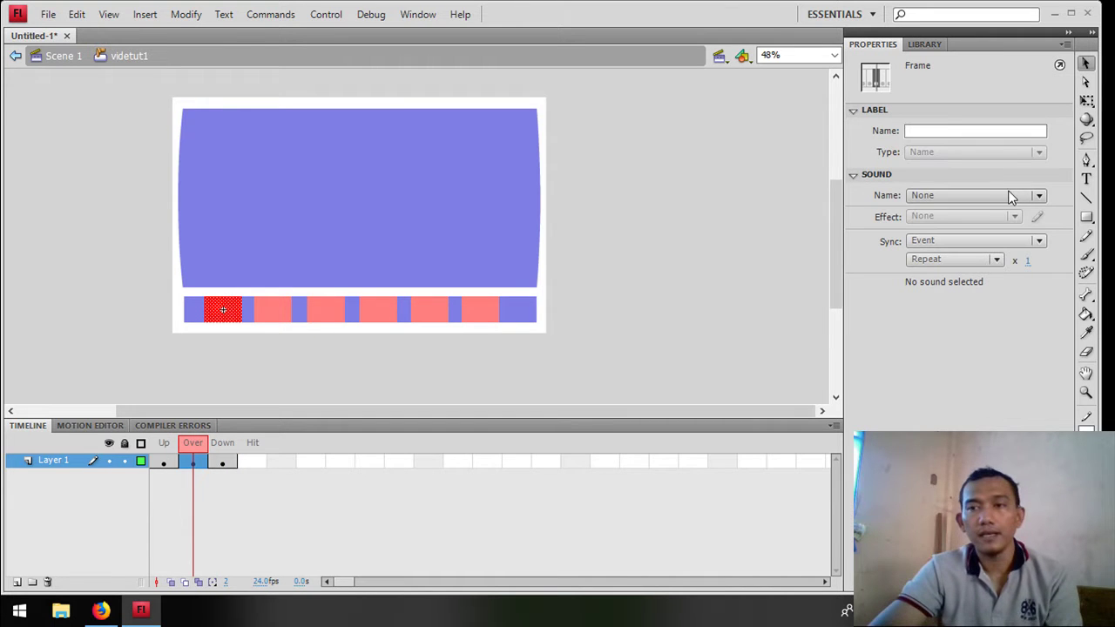
left_click(1086, 427)
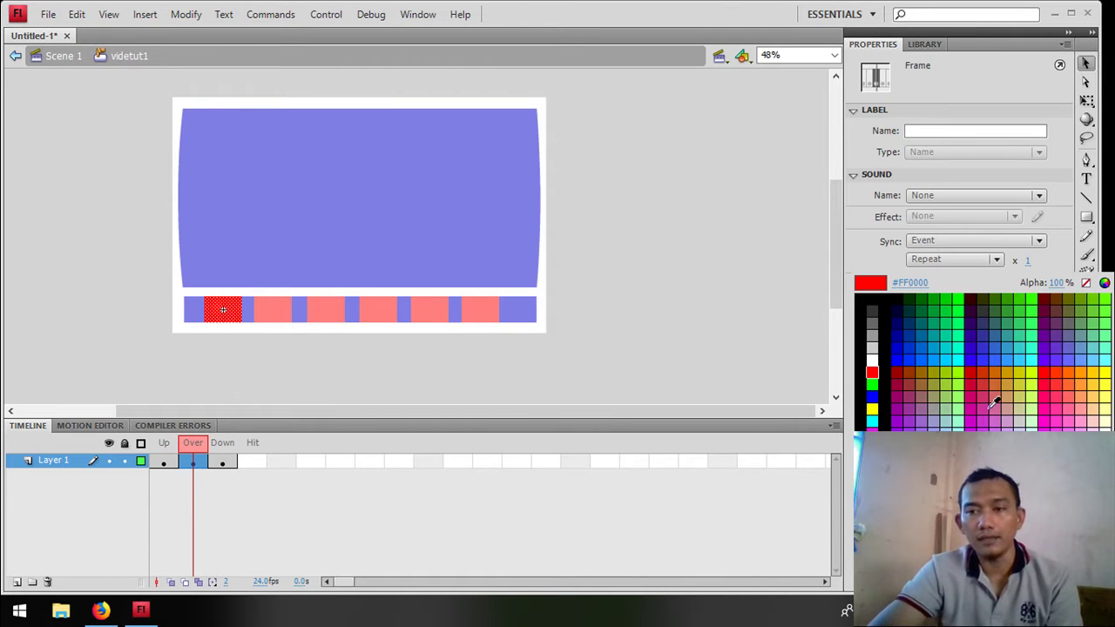
left_click(1031, 383)
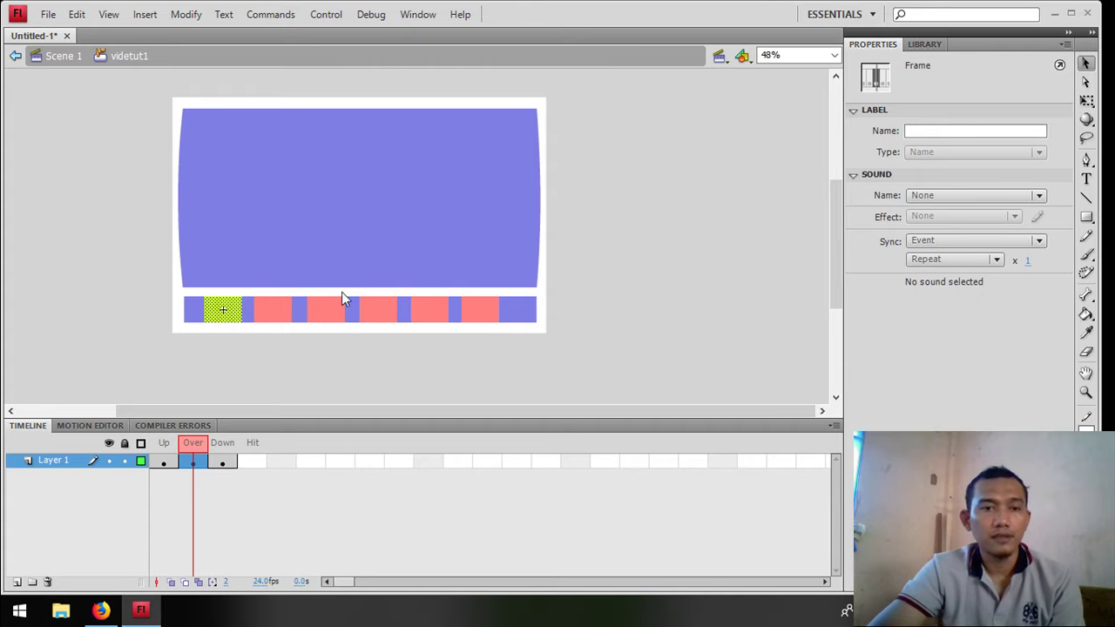
Add a new layer above Layer 1 and place the static text "VID-TUT 1" in its Up frame, below the bar.
left_click(16, 581)
left_click(164, 461)
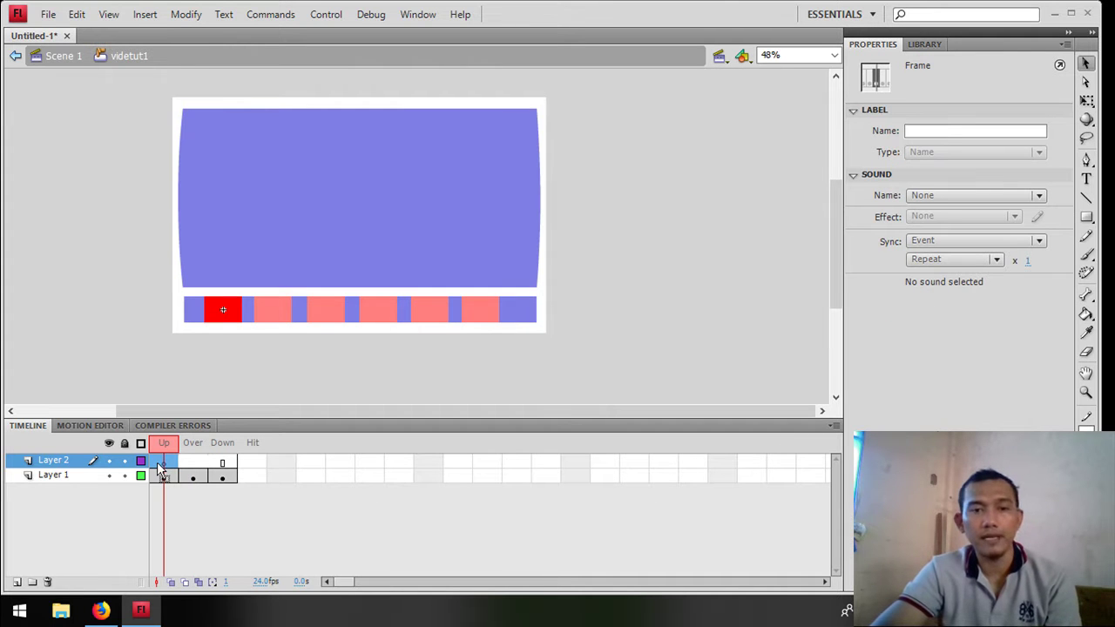
left_click(1087, 178)
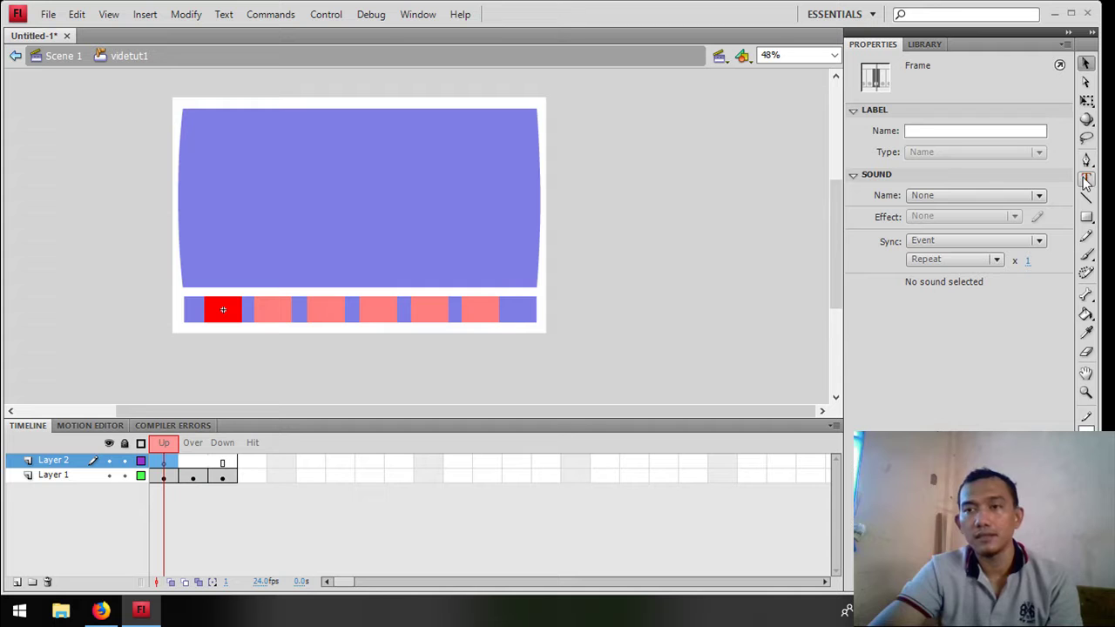
left_click(313, 371)
type("H")
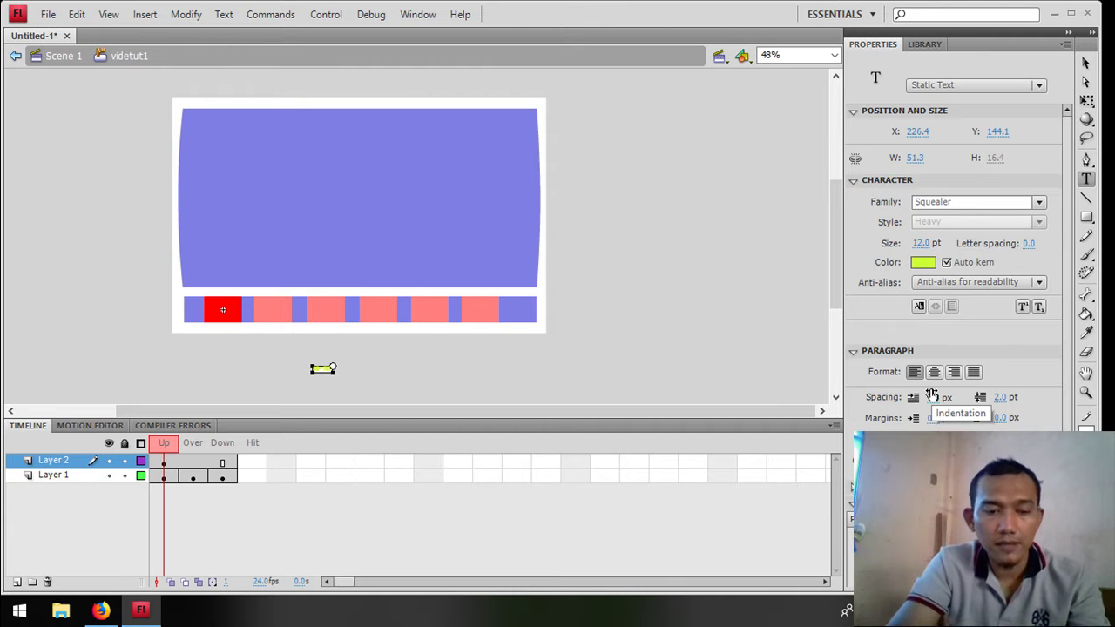
Use Free Transform to move the VID-TUT 1 text onto the red block and enlarge it to about 113 x 66 px.
left_click(1089, 101)
left_click_drag(340, 360, 233, 308)
left_click_drag(180, 276, 280, 342)
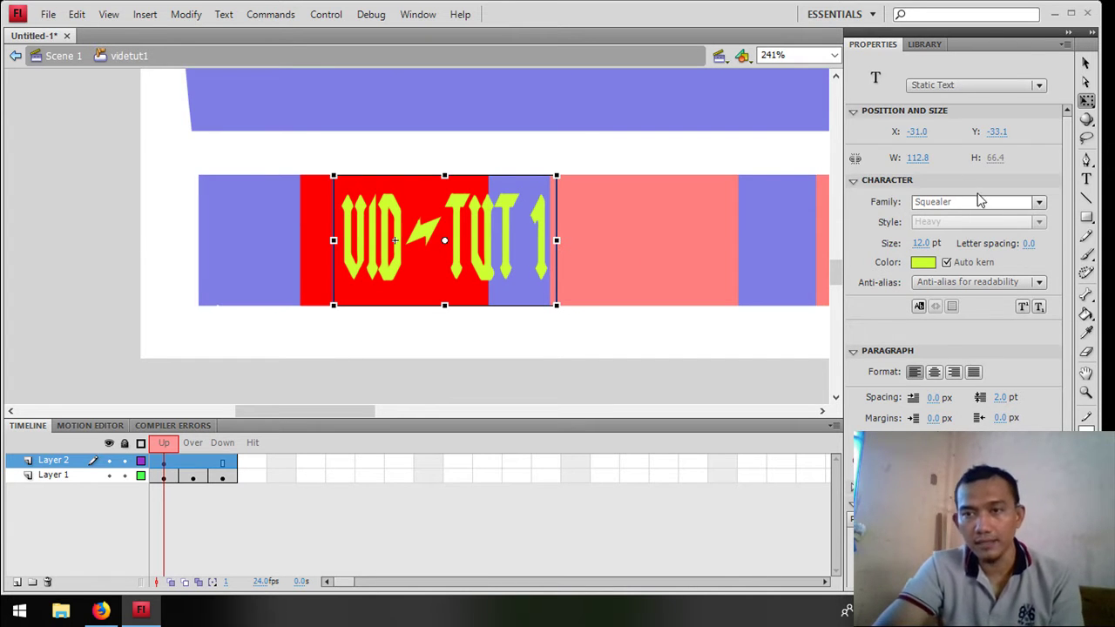
Set the VID-TUT 1 text's font to Stencil and narrow it to about 88 px so it fits within the red block.
left_click(1039, 205)
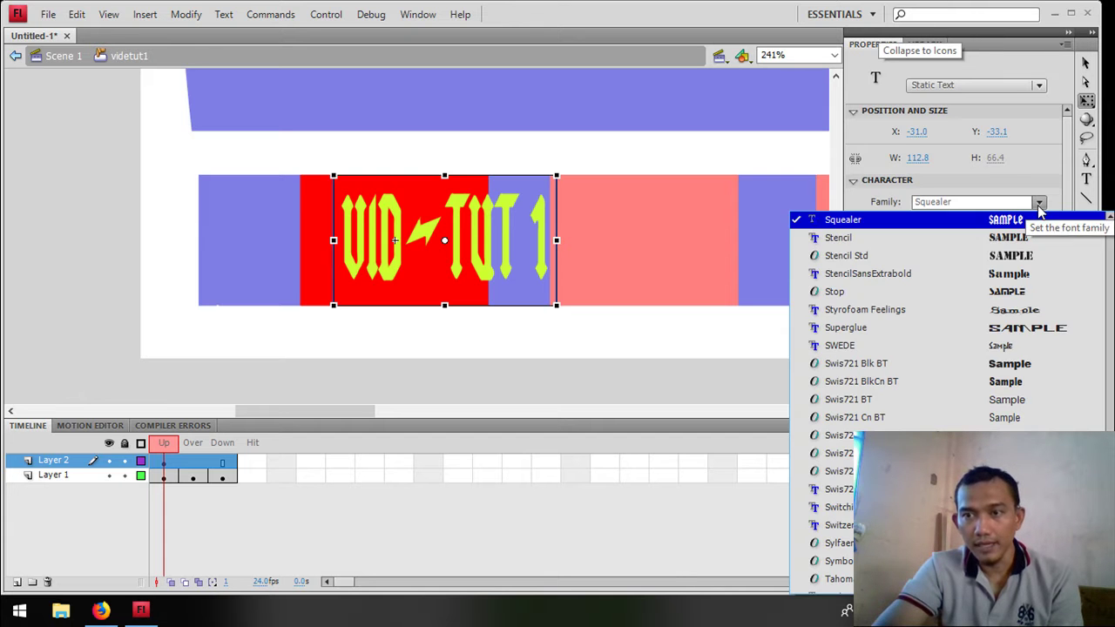
left_click(1031, 240)
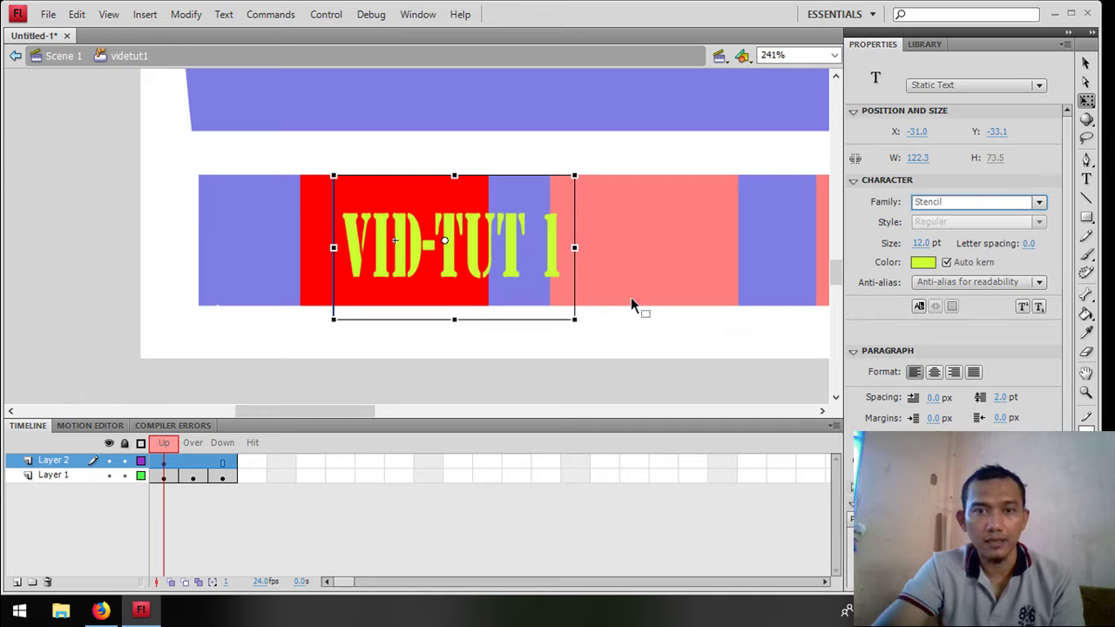
left_click_drag(571, 248, 480, 243)
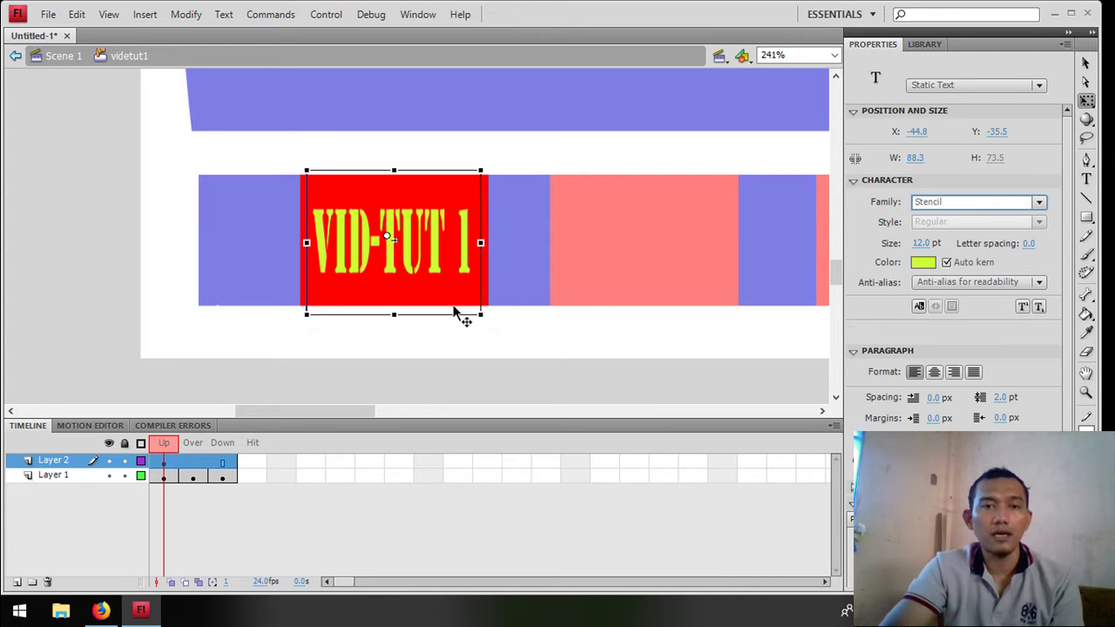
Add keyframes for the Over and Down states on Layer 2, carrying over the VID-TUT 1 text.
left_click(169, 462)
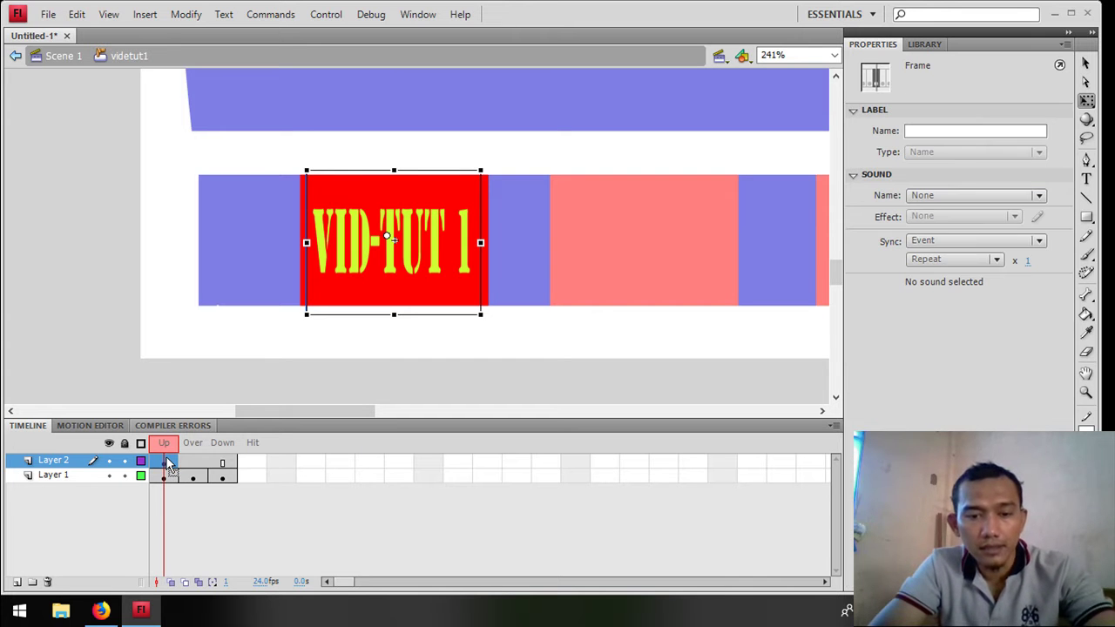
key("period")
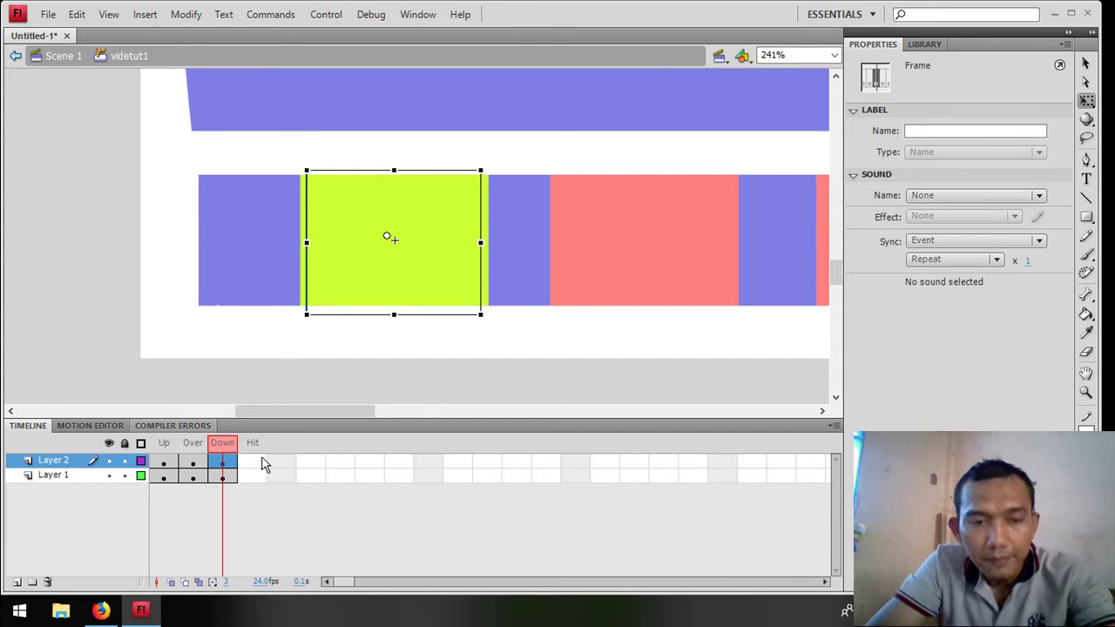
key("period")
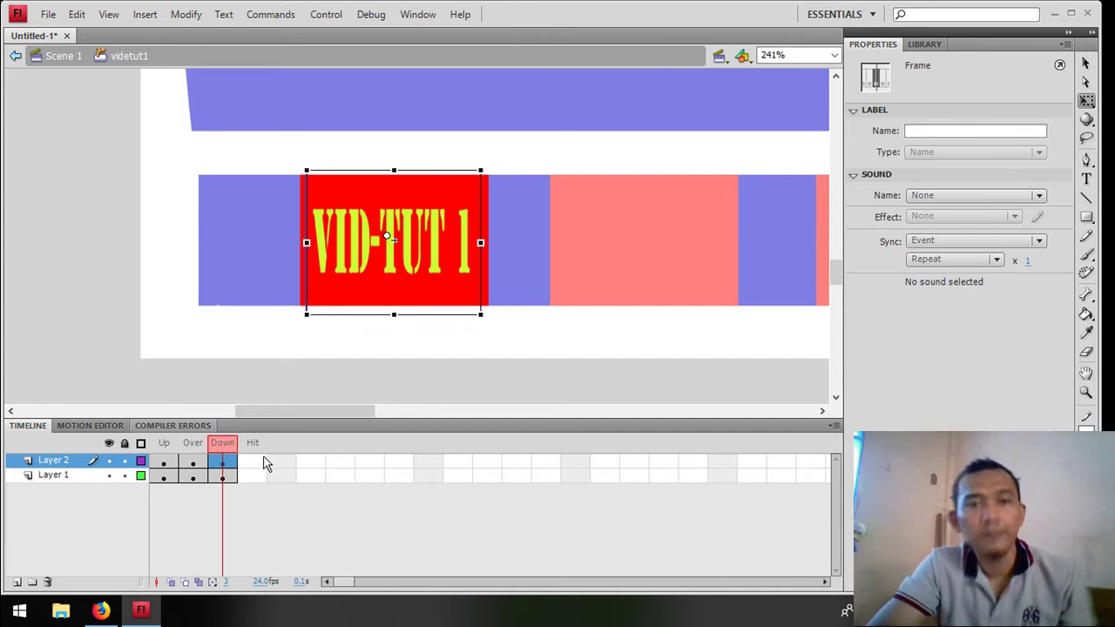
Recolour the Over-state block on Layer 1, trying green and blue before settling on dark blue #333399.
left_click(194, 477)
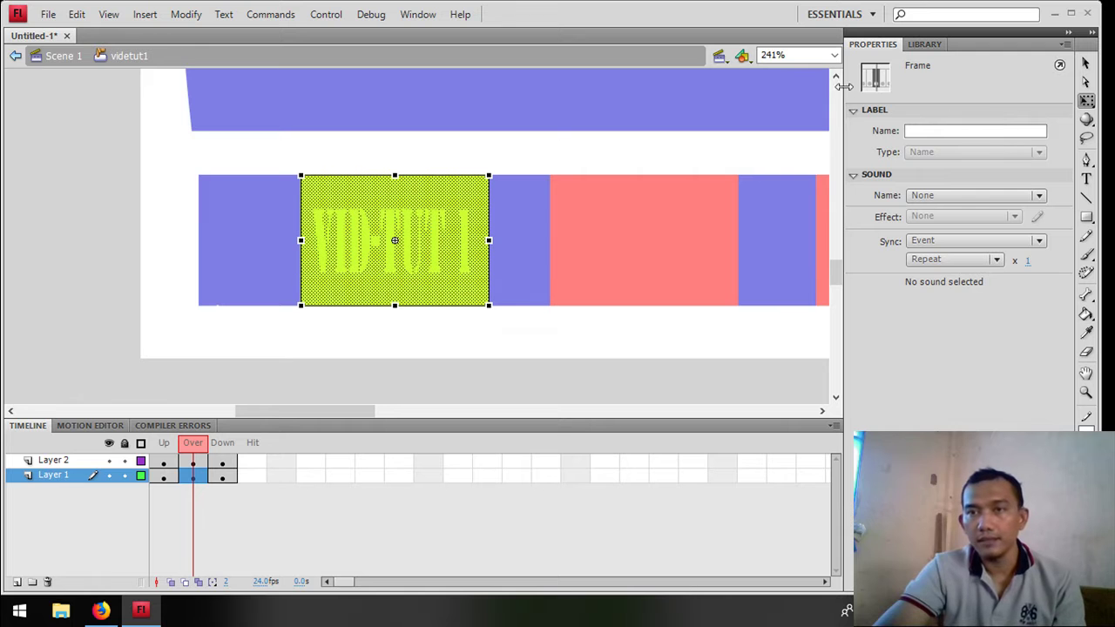
left_click(1086, 427)
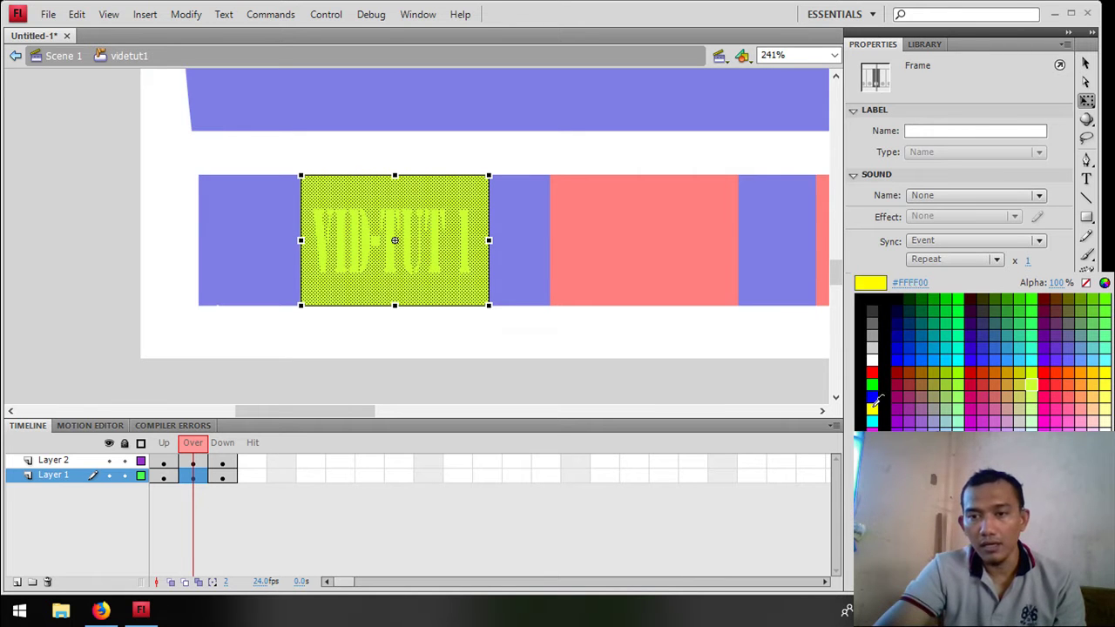
left_click(874, 381)
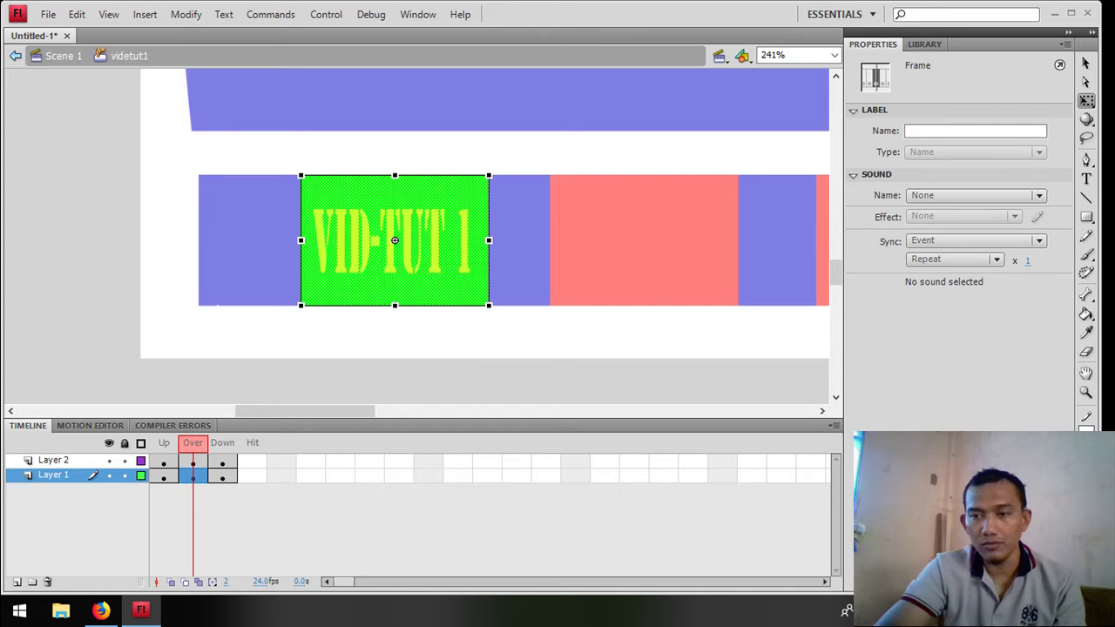
left_click(1087, 427)
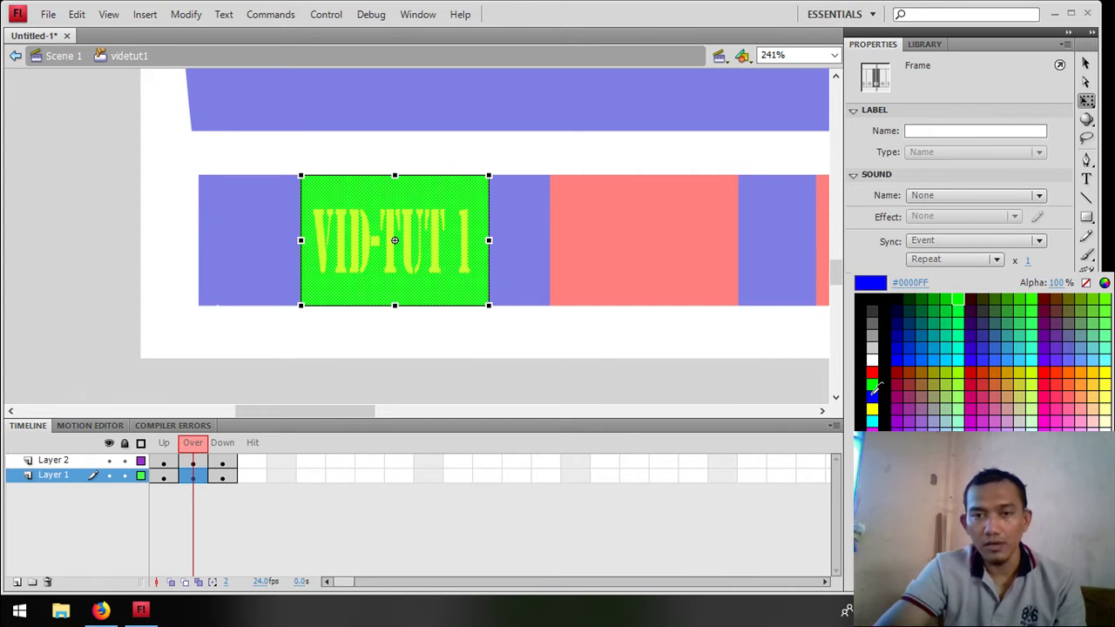
left_click(874, 391)
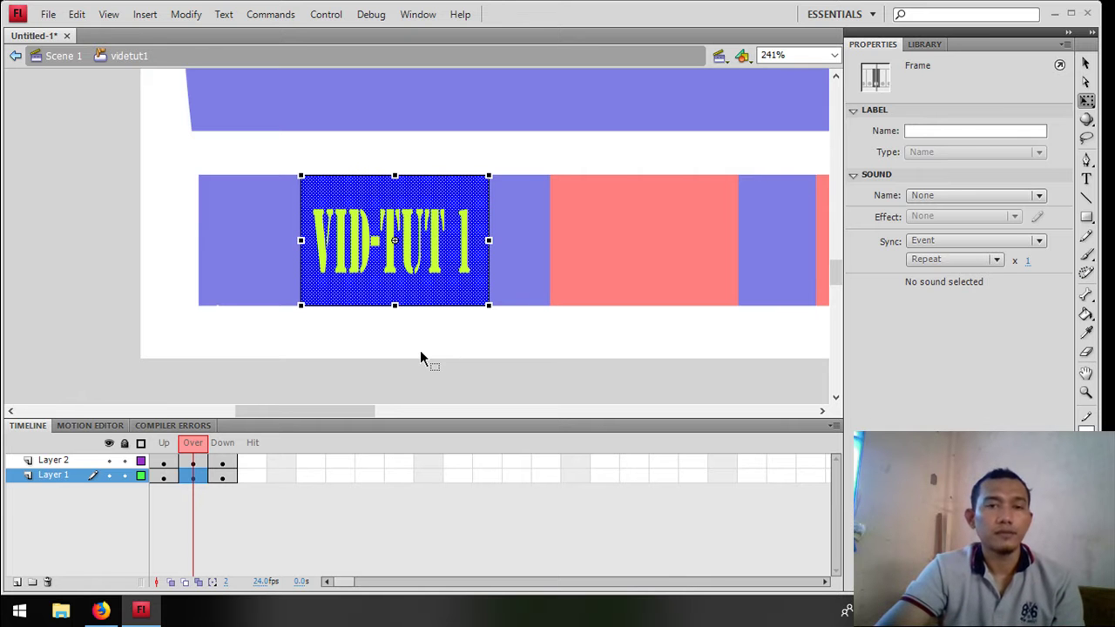
left_click(1087, 427)
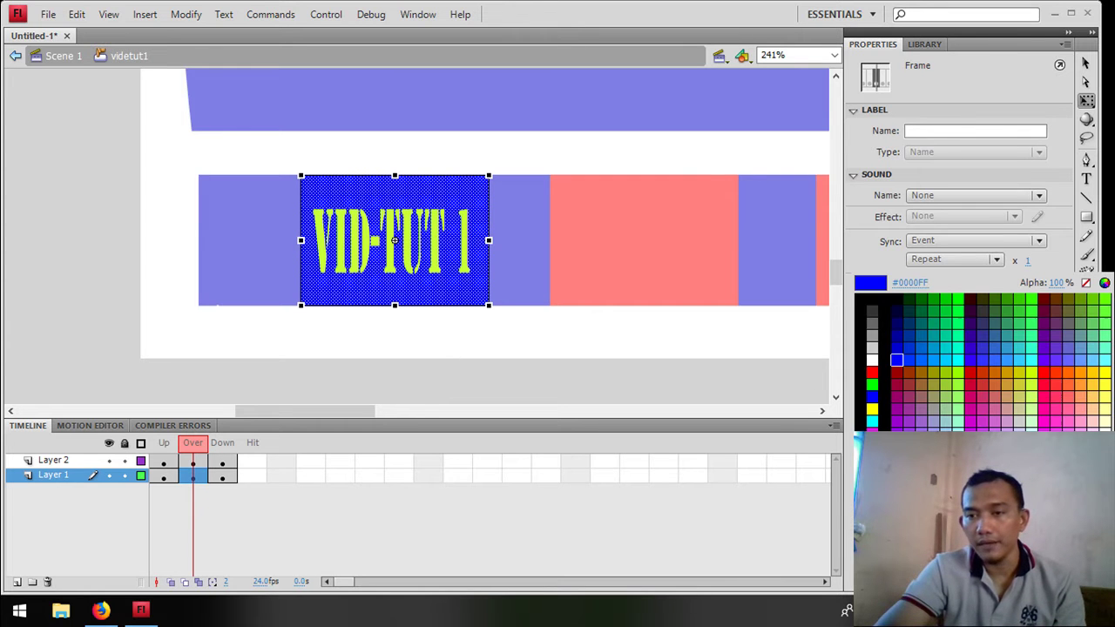
left_click(991, 329)
left_click(436, 375)
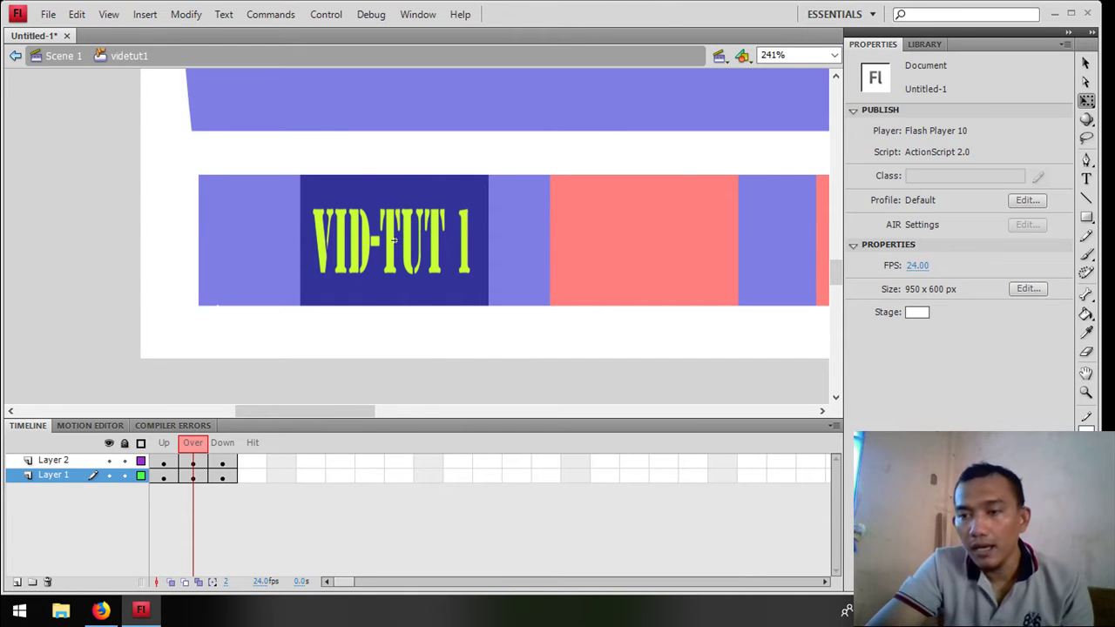
left_click(916, 312)
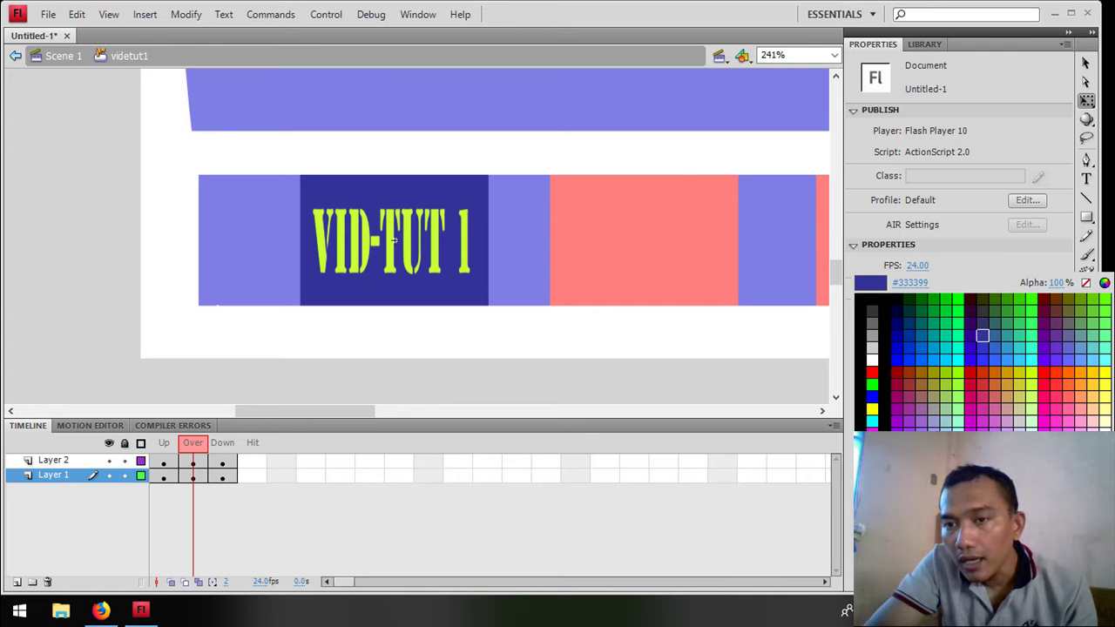
key("Escape")
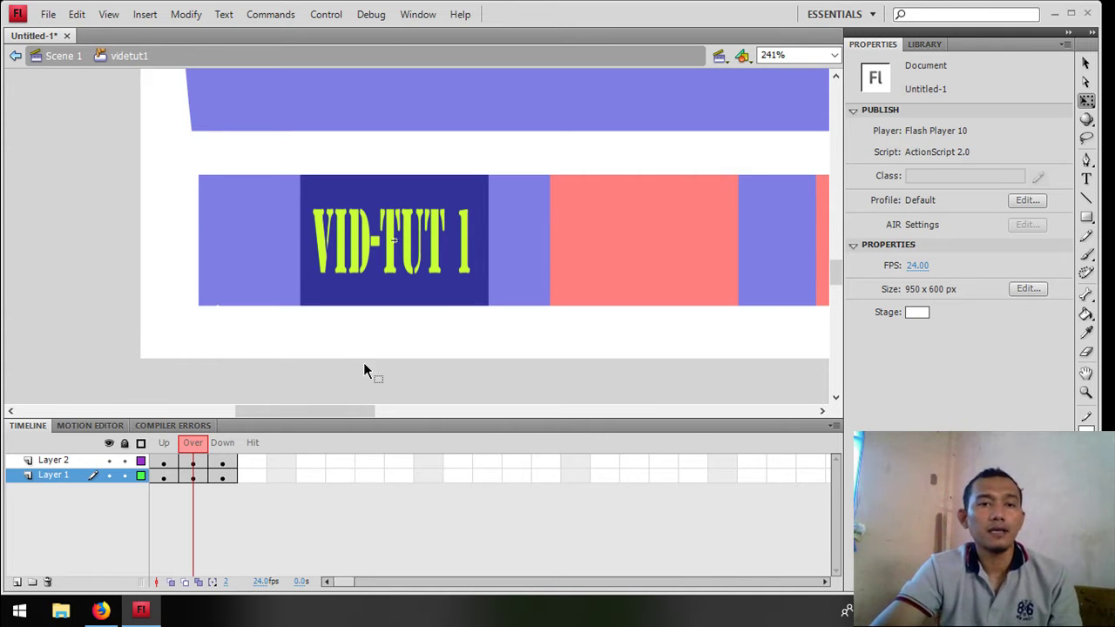
Duplicate the VID-TUT 1 text in Layer 2's Over frame, placing the copy above and right of the button at about X 36, Y -98.
left_click(193, 461)
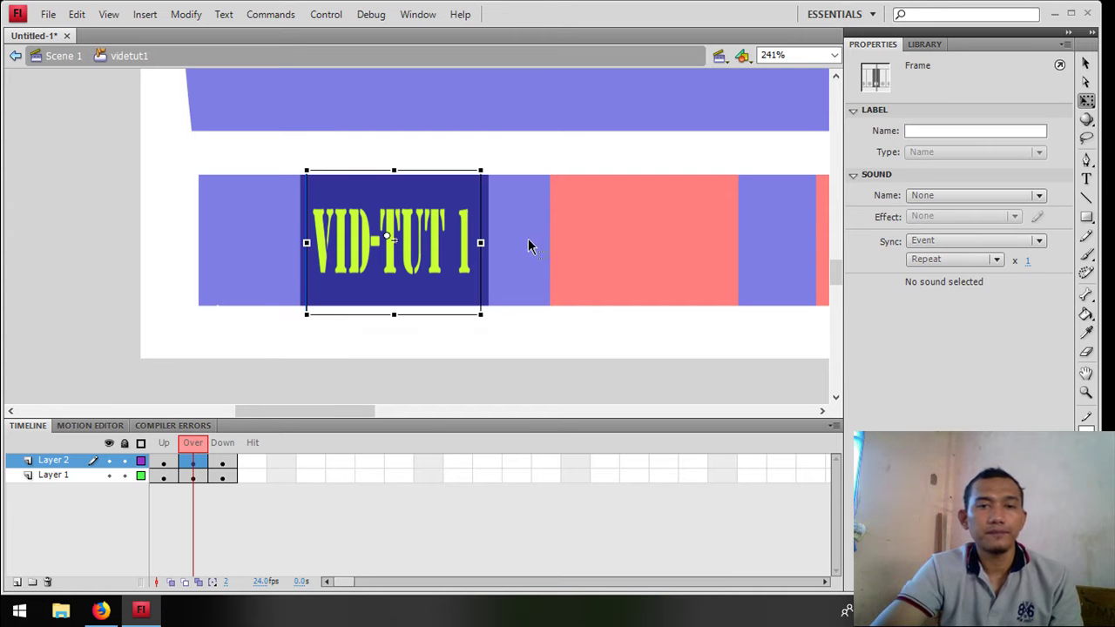
left_click(1086, 64)
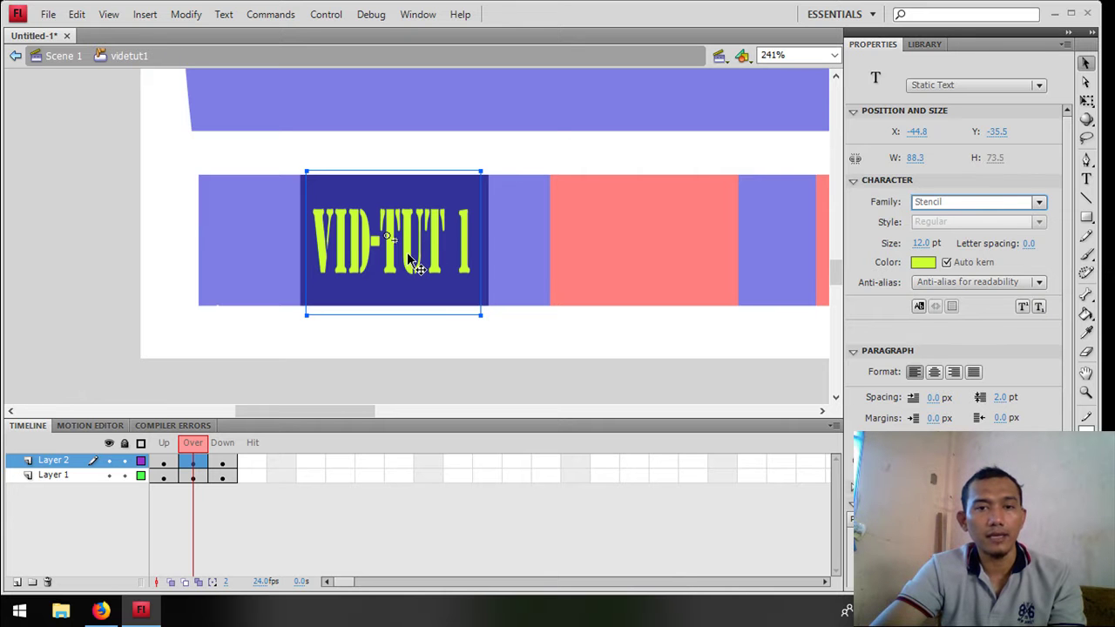
left_click_drag(416, 264, 574, 141)
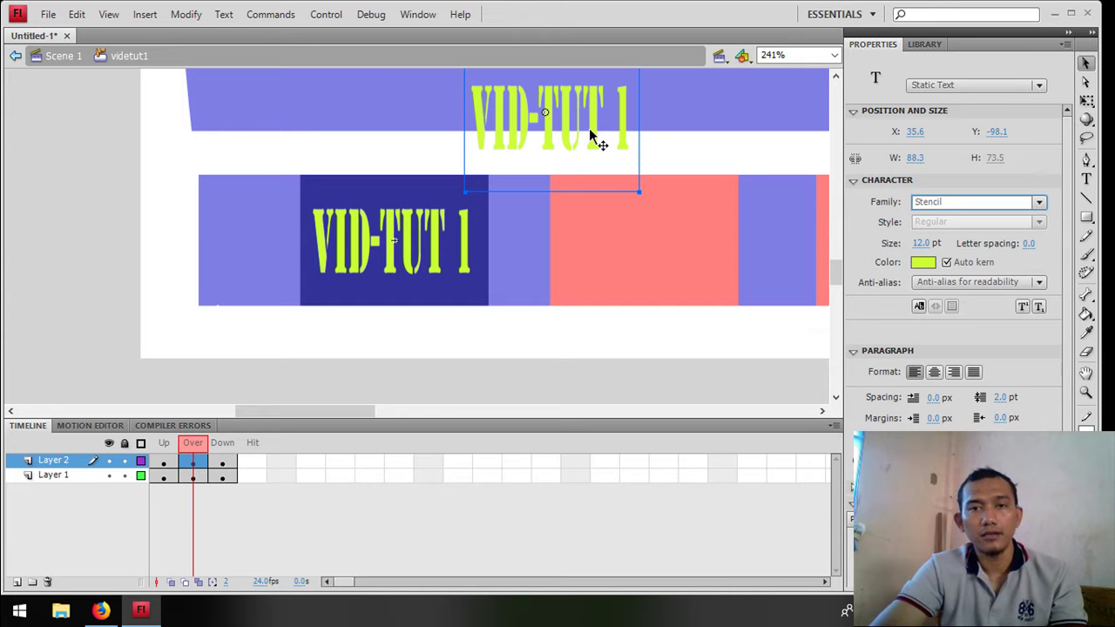
Replace the duplicated text above the button in the Over frame with MEMBUAT LOGO INDOSIAR DI COREL DRAW.
key("t")
left_click(591, 131)
key("ctrl+a")
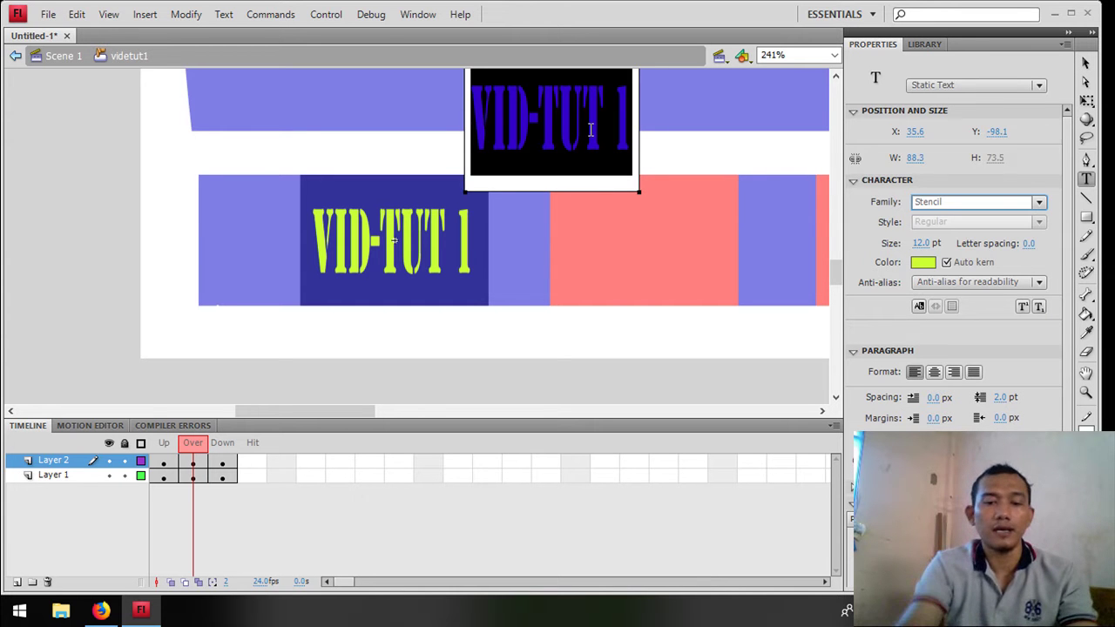
type("MEMBUA")
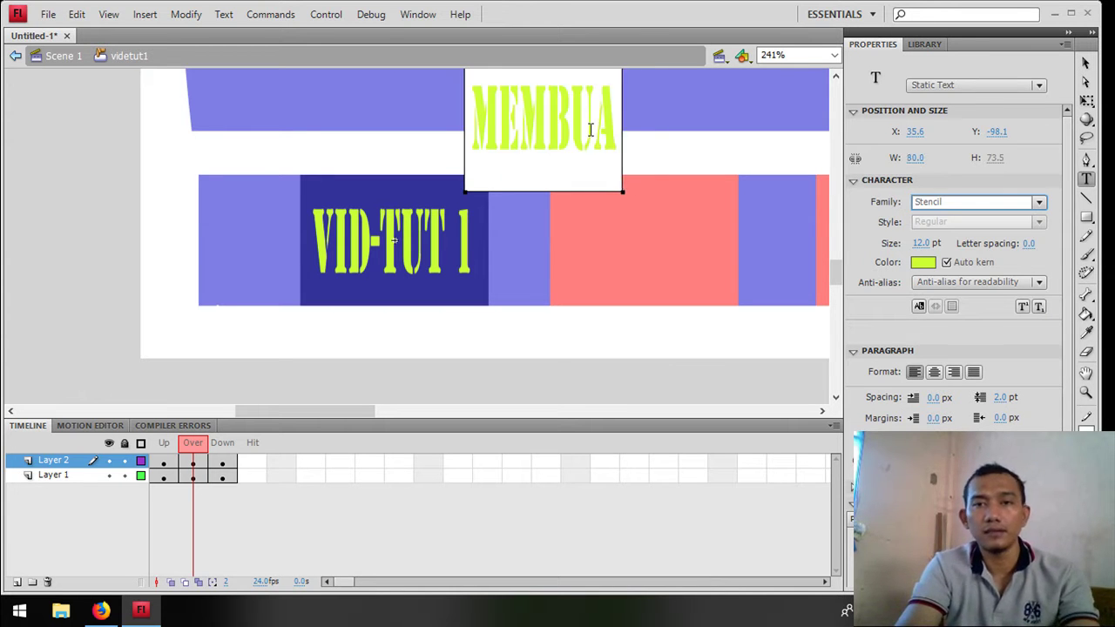
type("T LOGO")
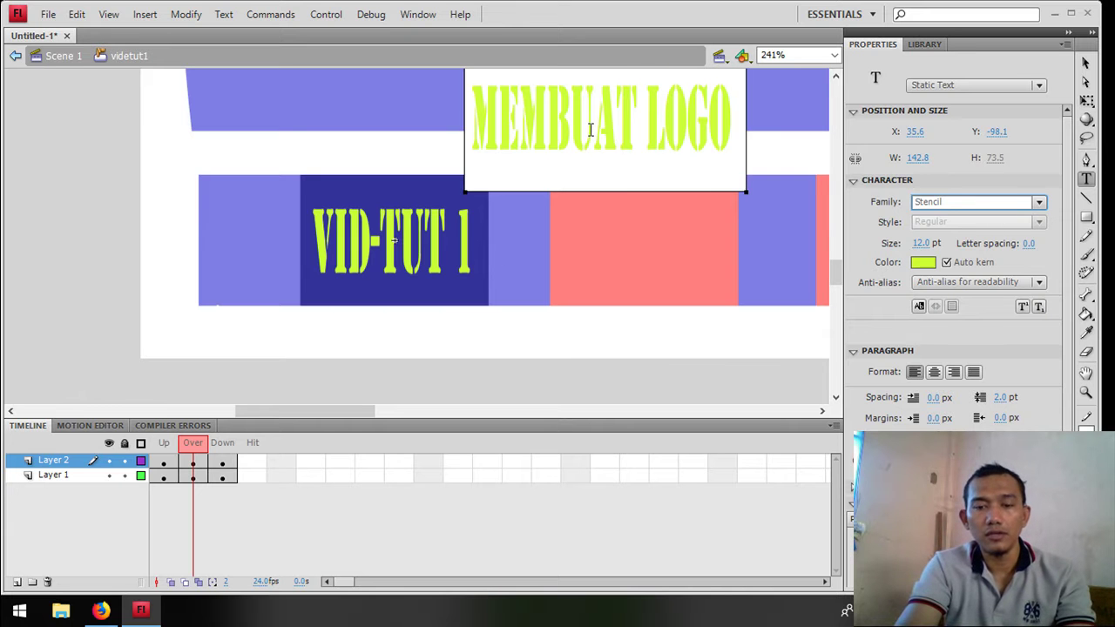
type(" INDOSIAR")
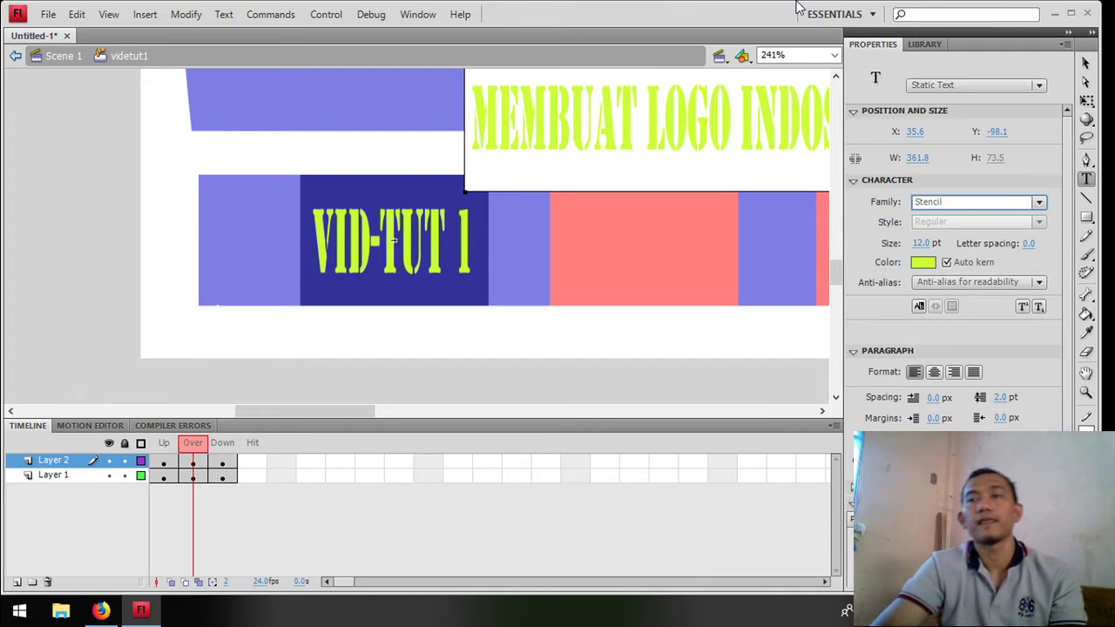
Move the MEMBUAT LOGO INDOSIAR DI COREL DRAW text onto the panel's lower edge, at about X 113.5, Y -129.6.
left_click(1087, 63)
key("ctrl+minus")
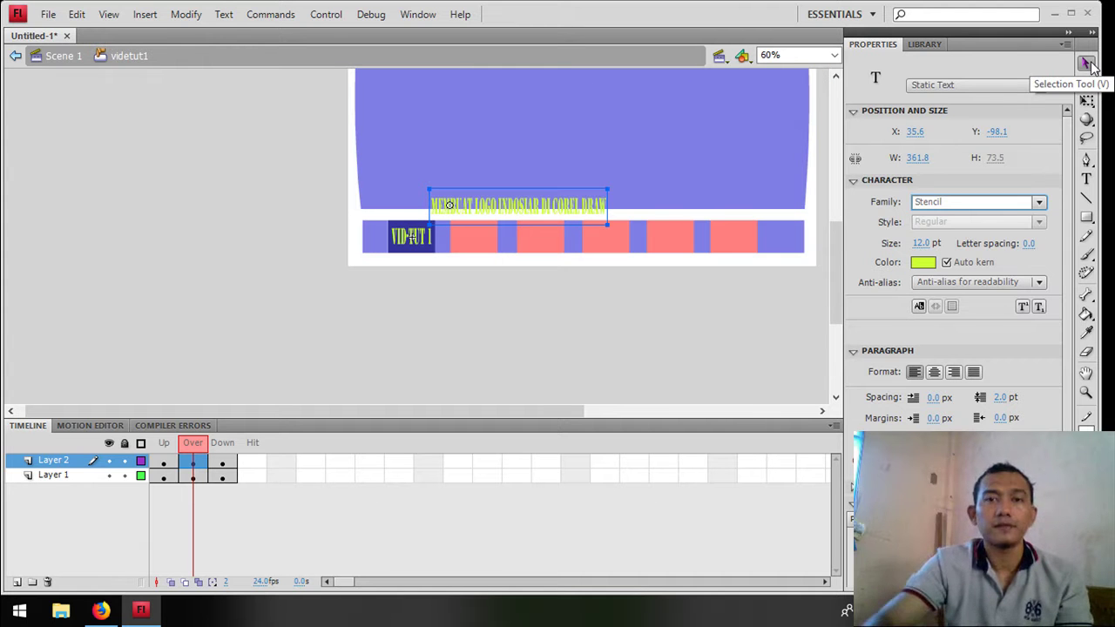
left_click_drag(550, 206, 588, 191)
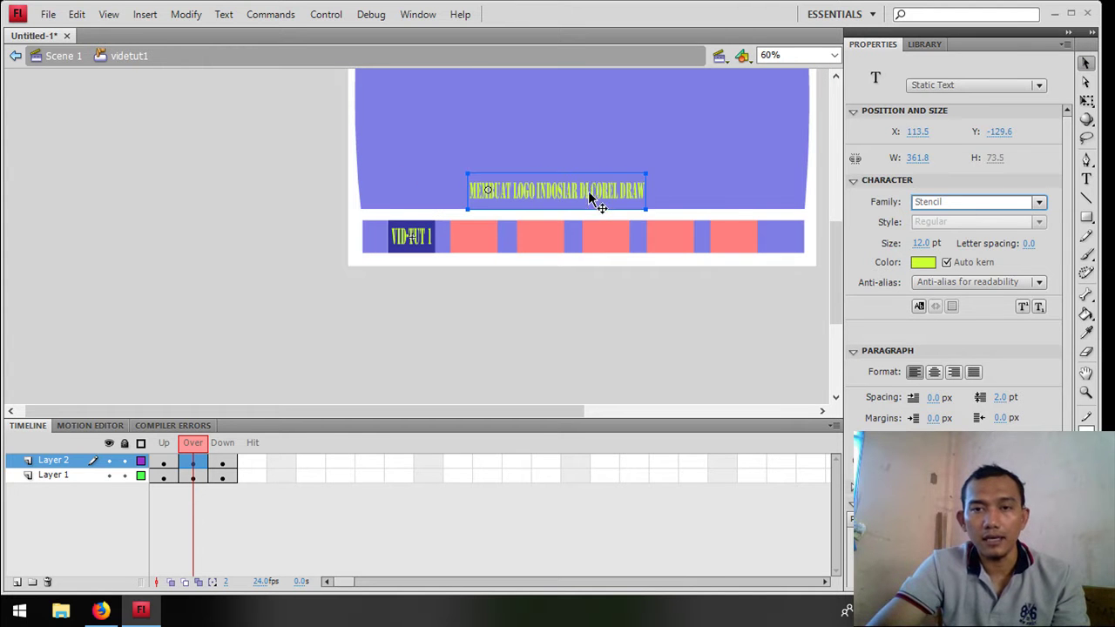
Recolour the MEMBUAT LOGO INDOSIAR DI COREL DRAW text, trying red before settling on white.
left_click(923, 262)
left_click(872, 366)
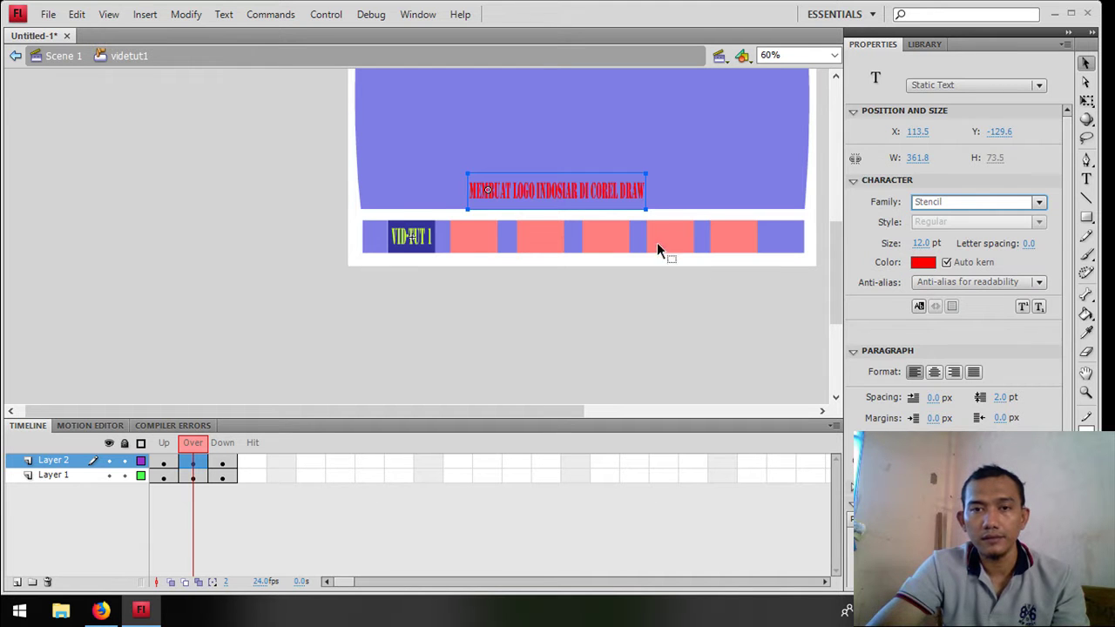
left_click(924, 262)
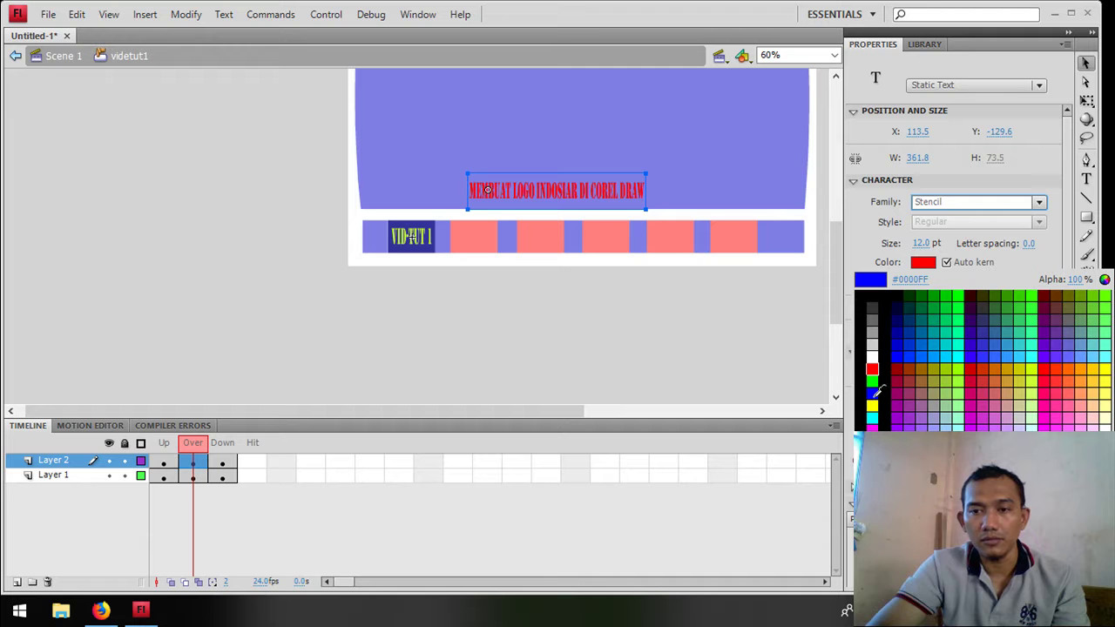
left_click(875, 355)
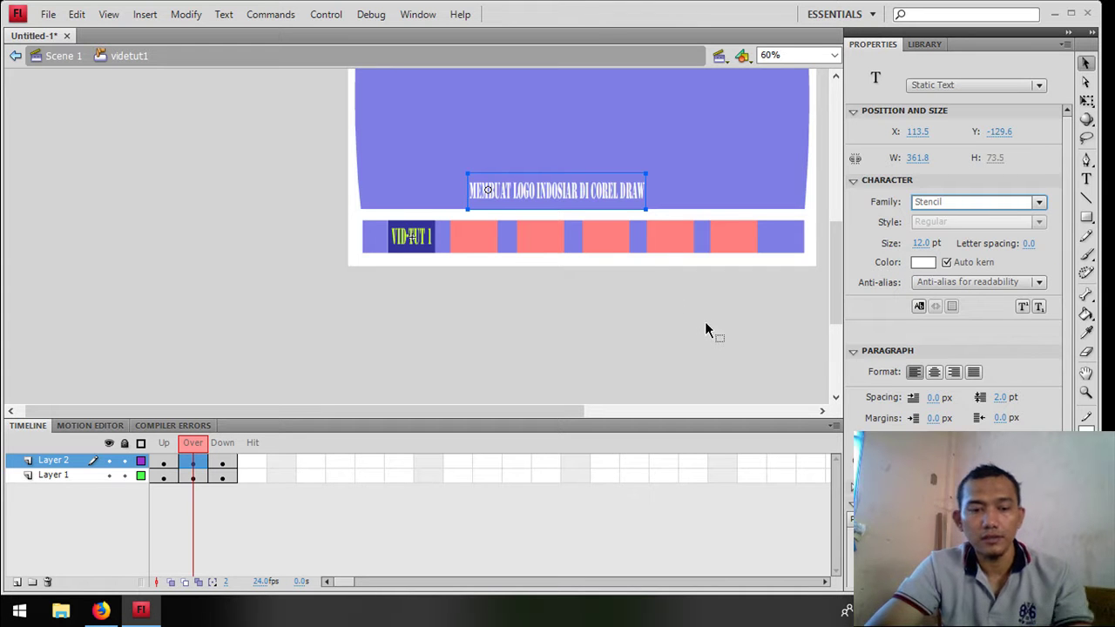
Stretch the white title text to about 668 px wide and shift it left to roughly centre it along the panel's lower edge.
key("q")
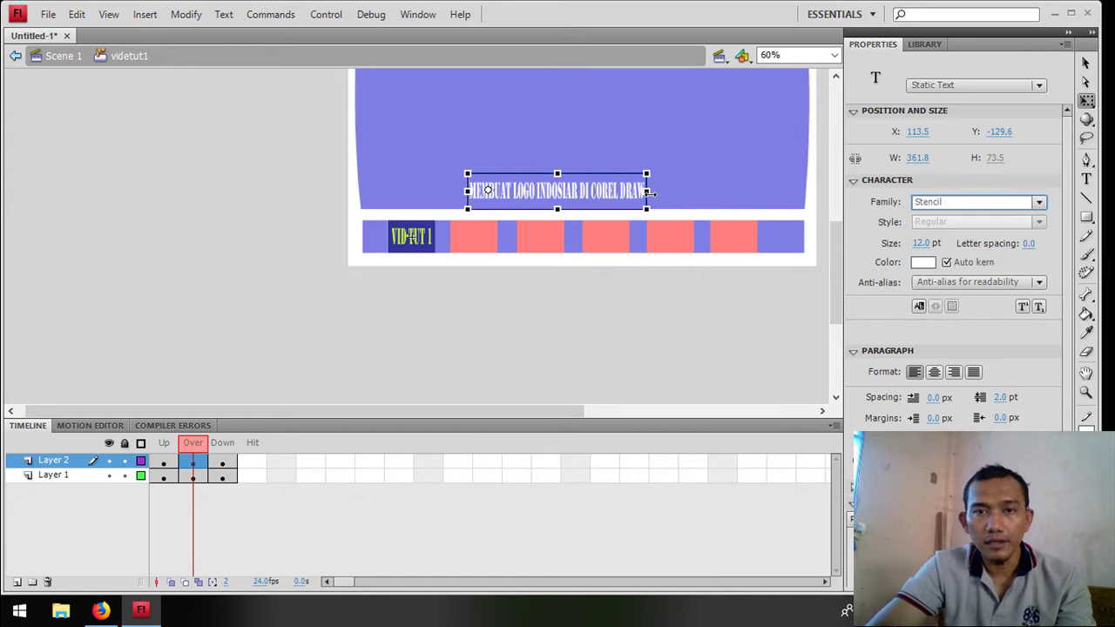
left_click_drag(653, 192, 786, 195)
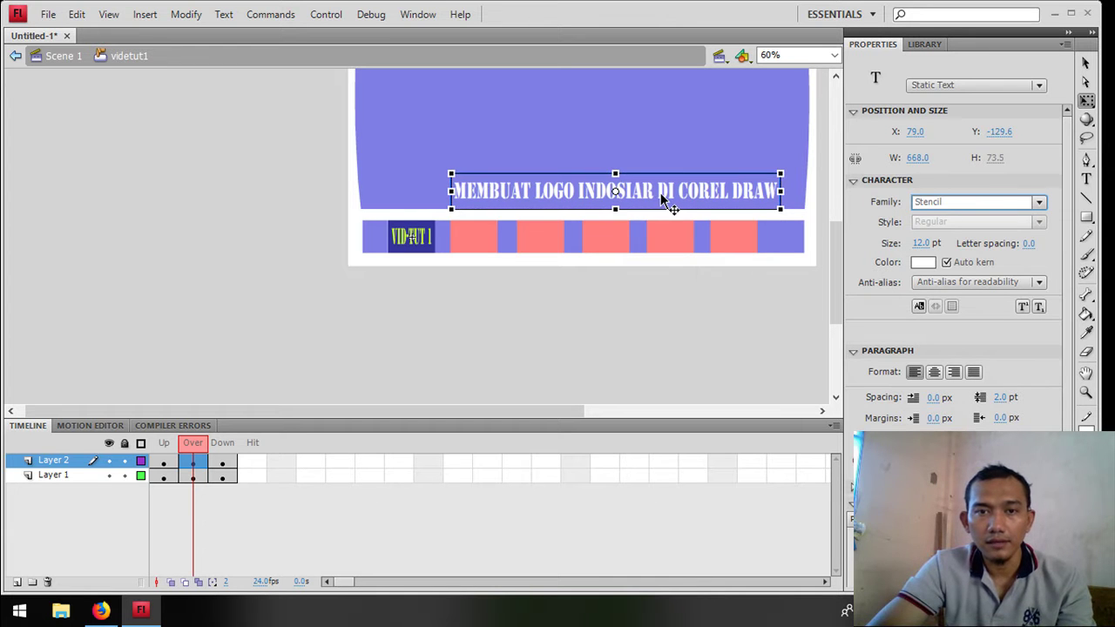
mouse_move(654, 192)
left_mouse_down()
mouse_move(637, 192)
mouse_move(657, 193)
left_mouse_up()
left_click(663, 303)
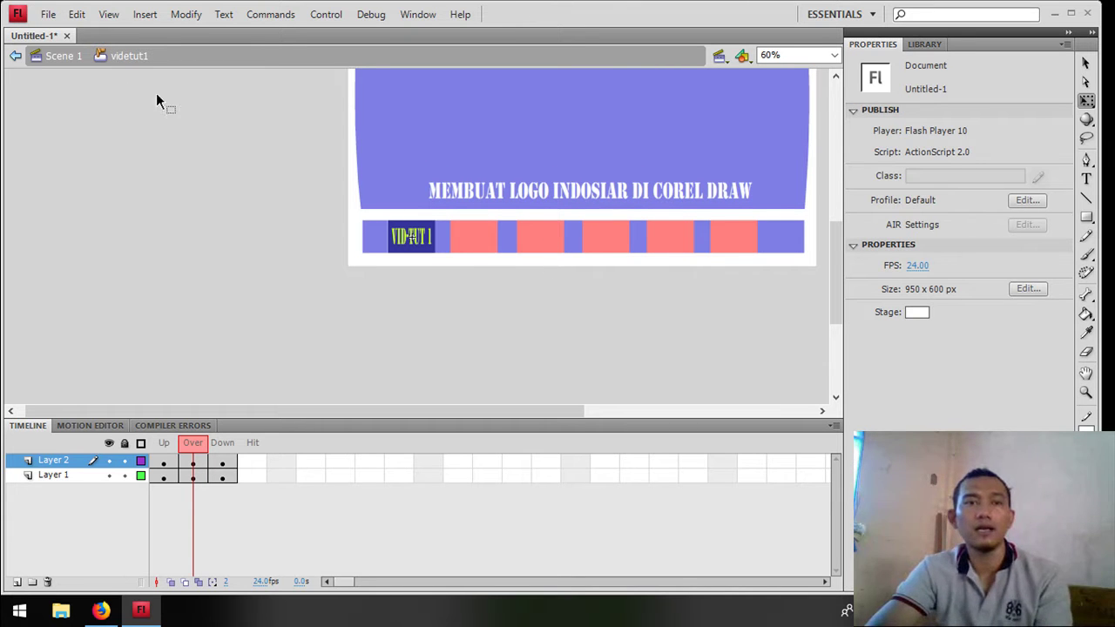
Return to Scene 1, start saving the document, and create a folder named after the author in Music.
left_click(62, 56)
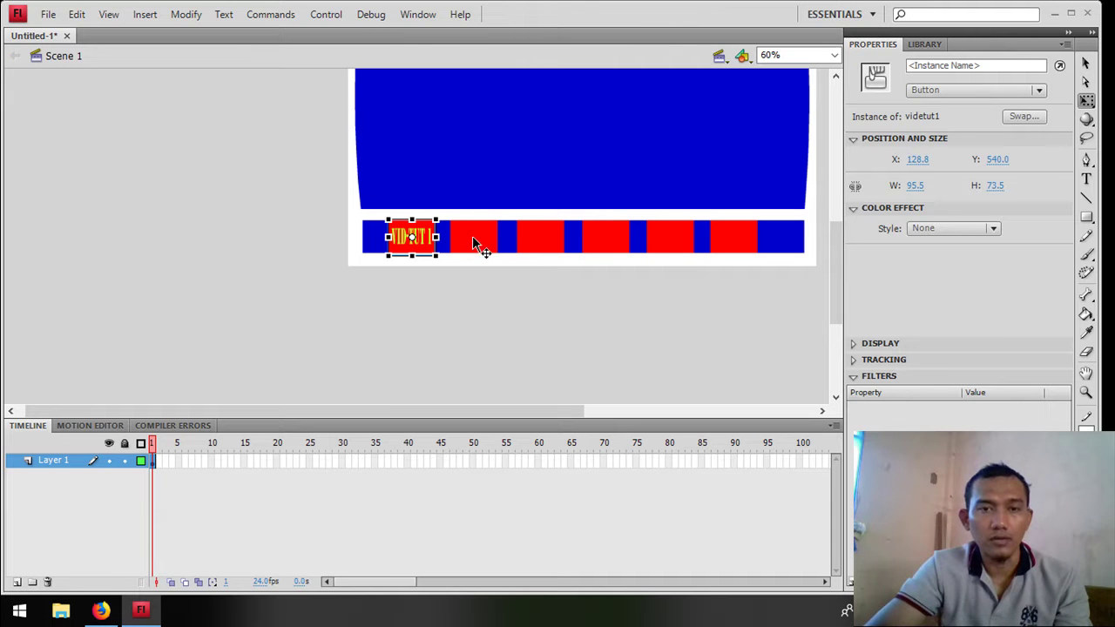
left_click(475, 296)
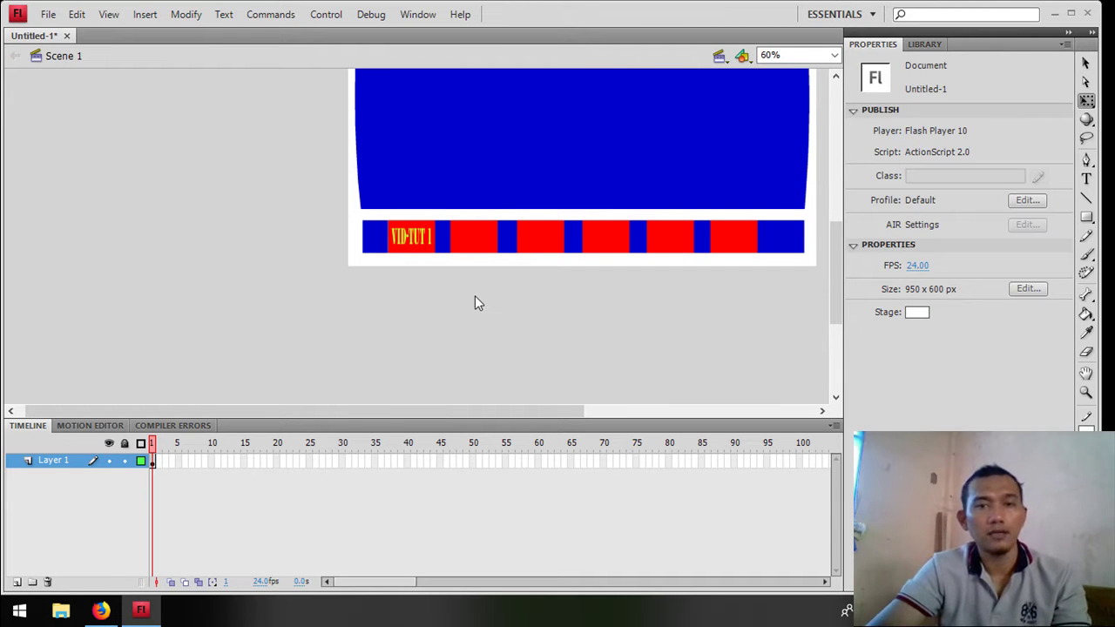
key("ctrl+s")
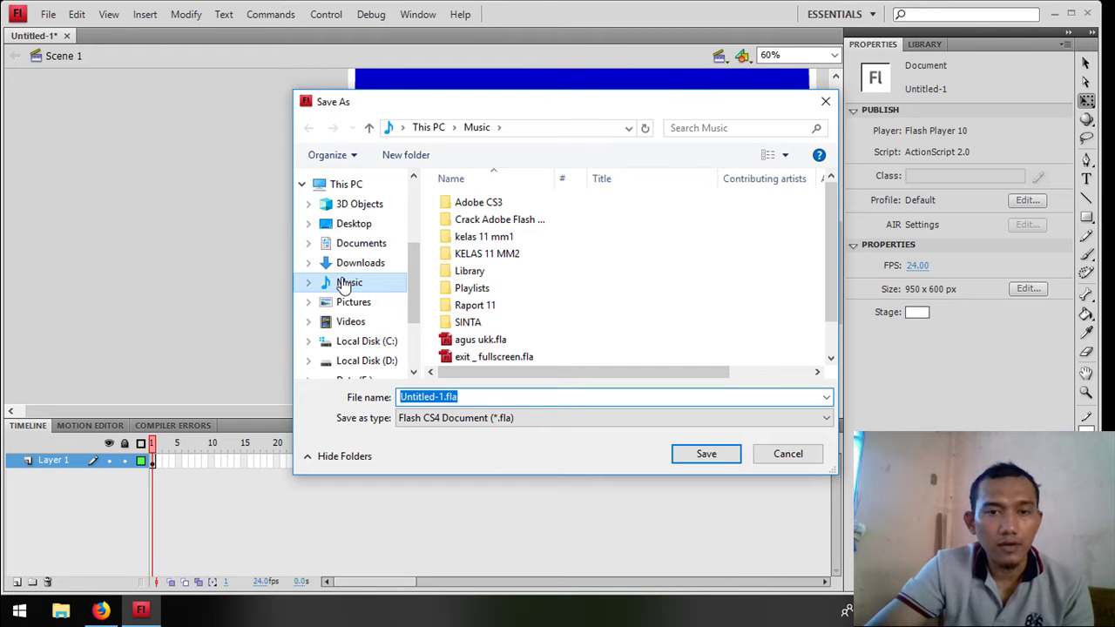
left_click(346, 284)
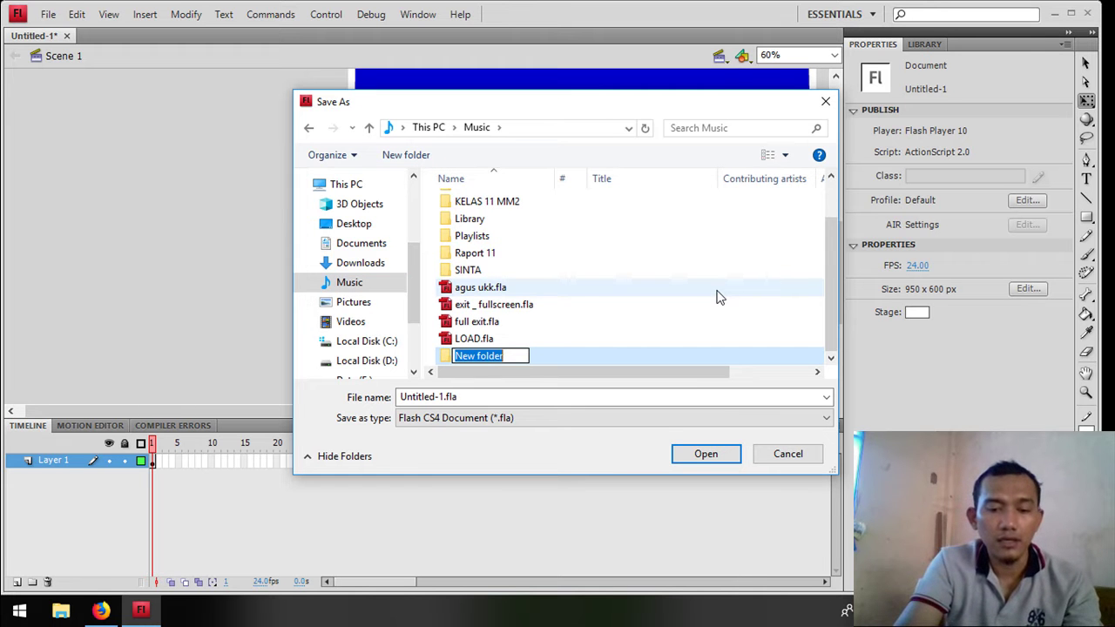
type("ABANBARIQ")
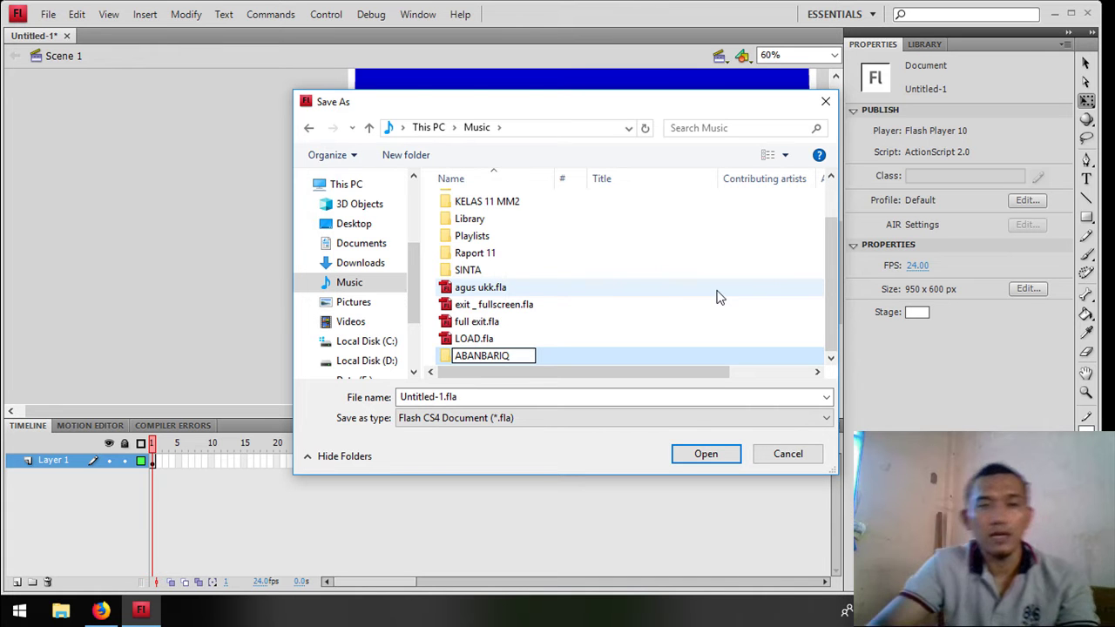
key("Return")
Save the document in the new folder as TOMBOL VIDEO, and test the movie.
double_click(488, 356)
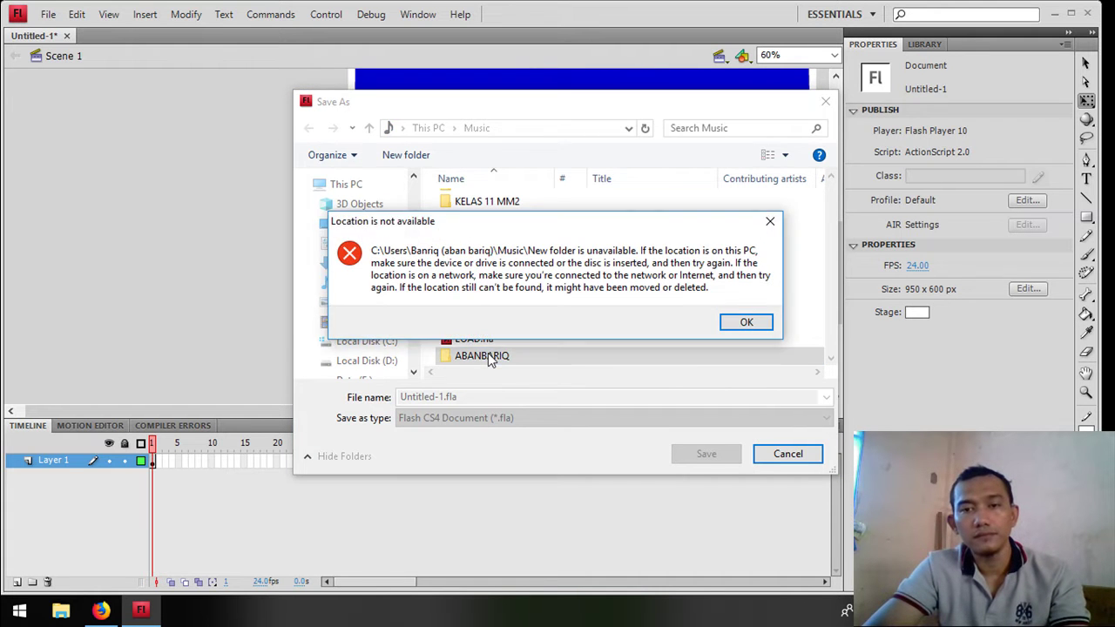
left_click(746, 322)
double_click(501, 358)
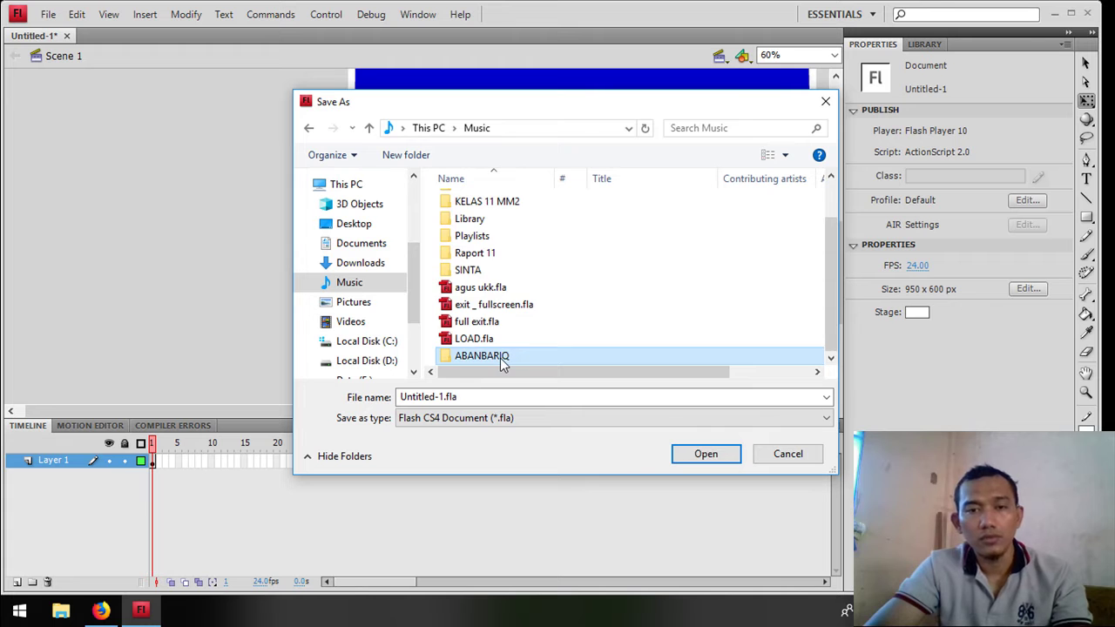
double_click(476, 398)
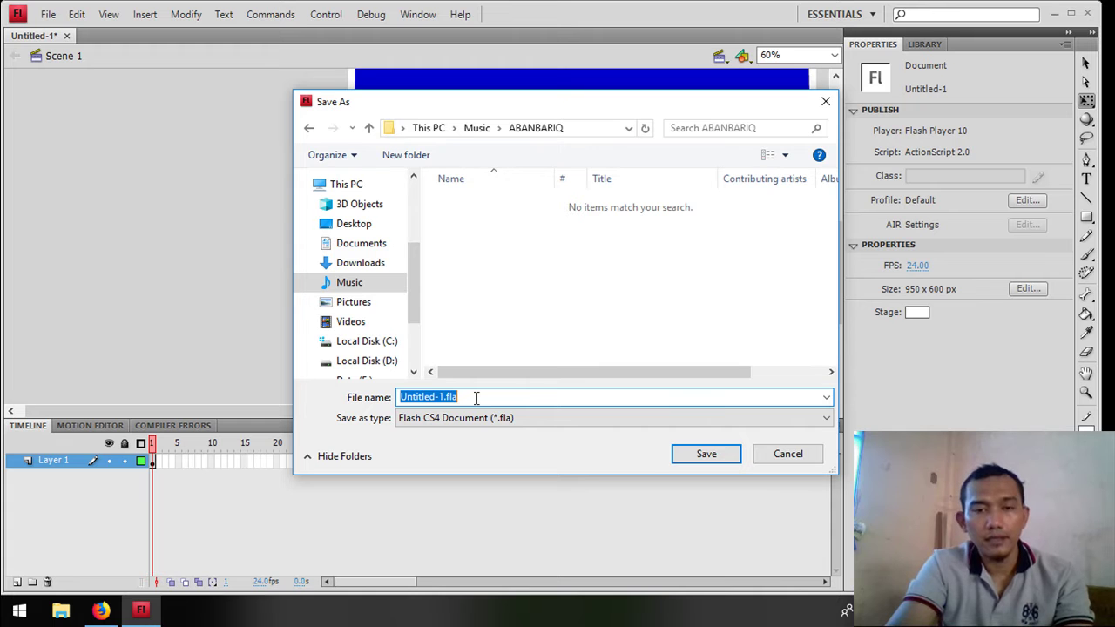
type("TOMBOL VIDEO")
key("Return")
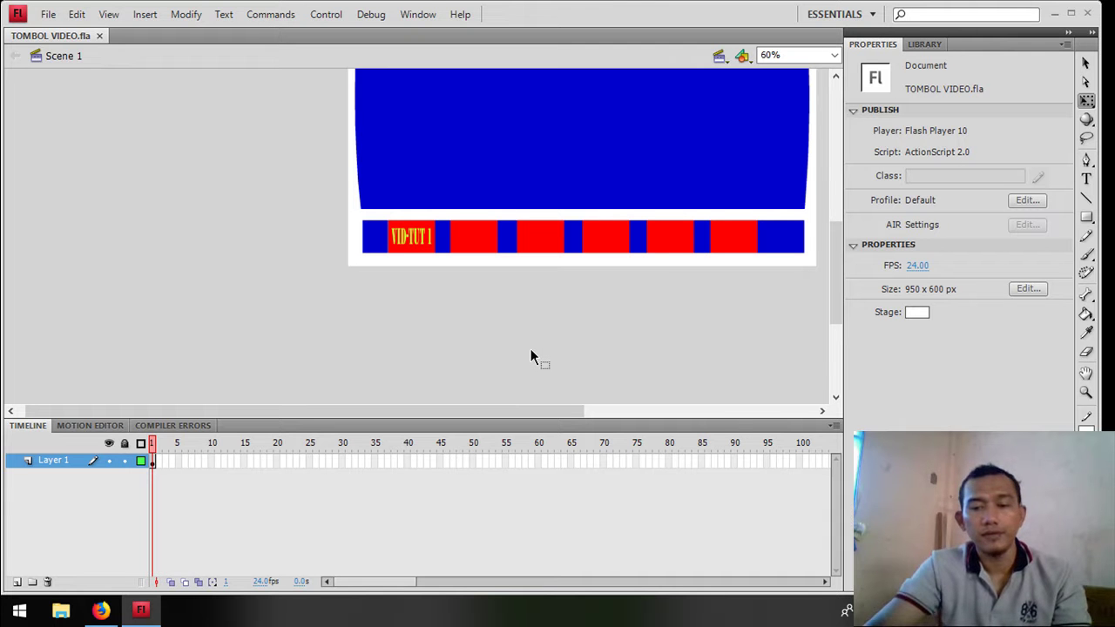
key("ctrl+Return")
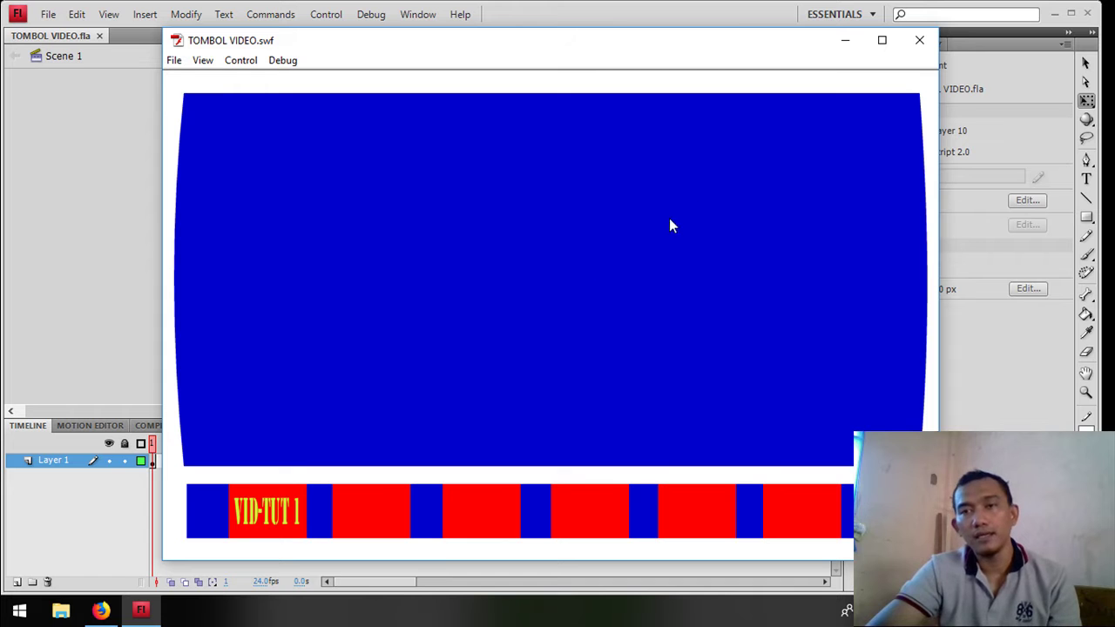
left_click(919, 40)
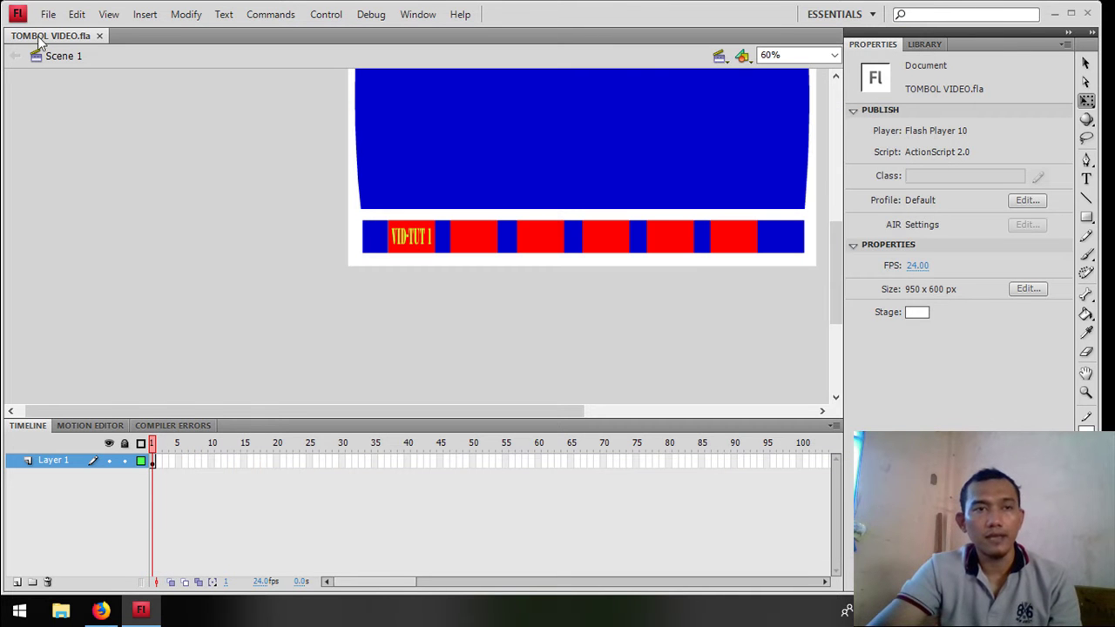
Import beep4.wav and beep5.wav from the Music > Library > Sound Button folder into the document library.
left_click(46, 14)
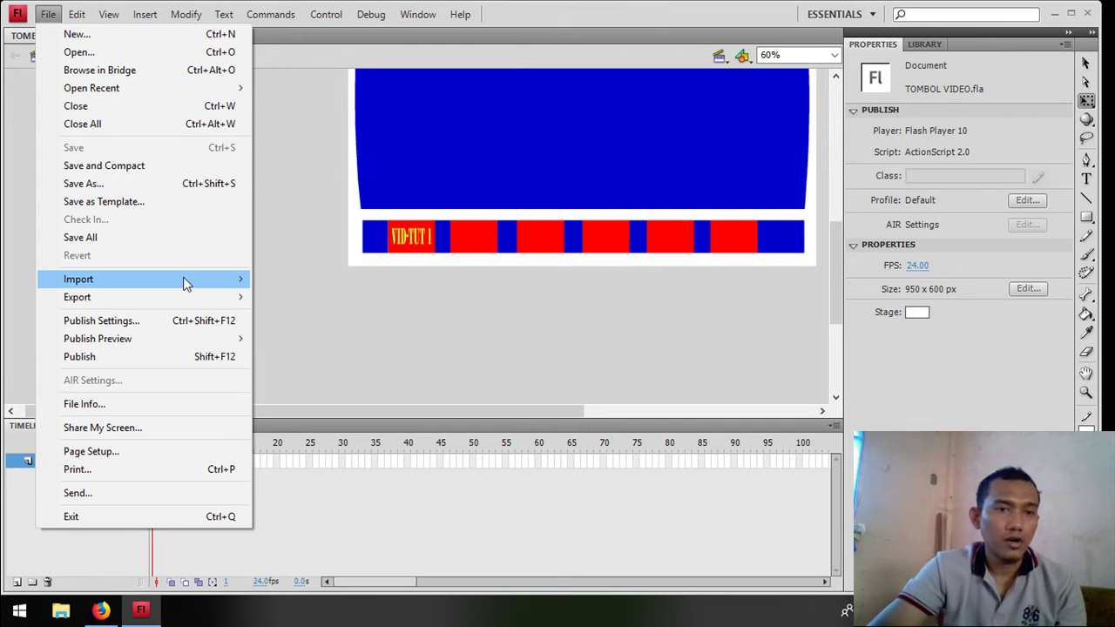
mouse_move(185, 280)
left_click(323, 297)
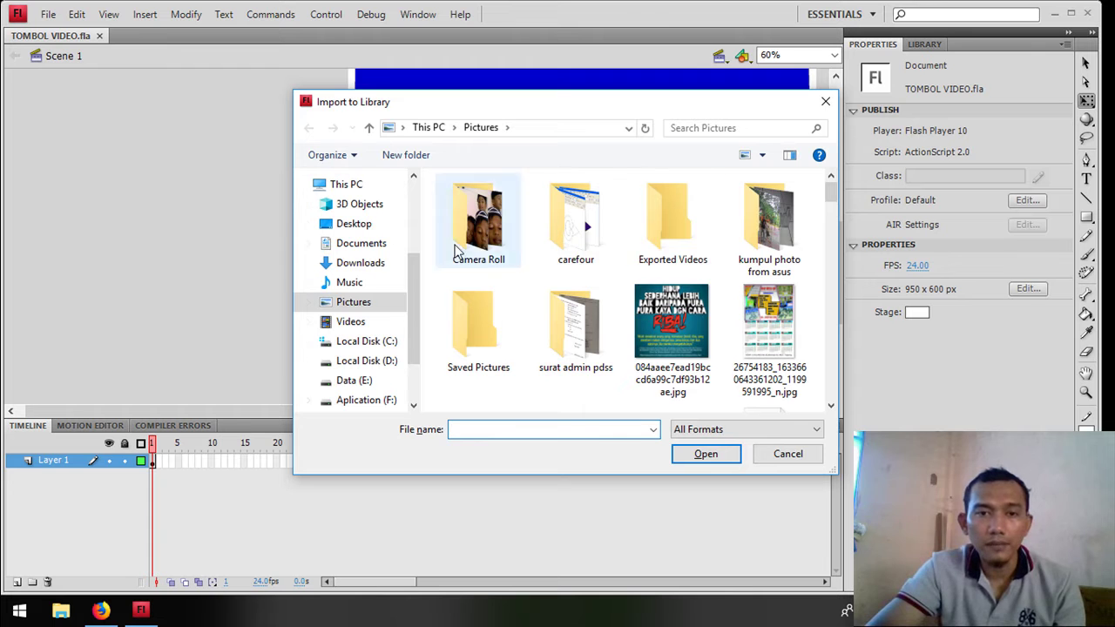
left_click(352, 284)
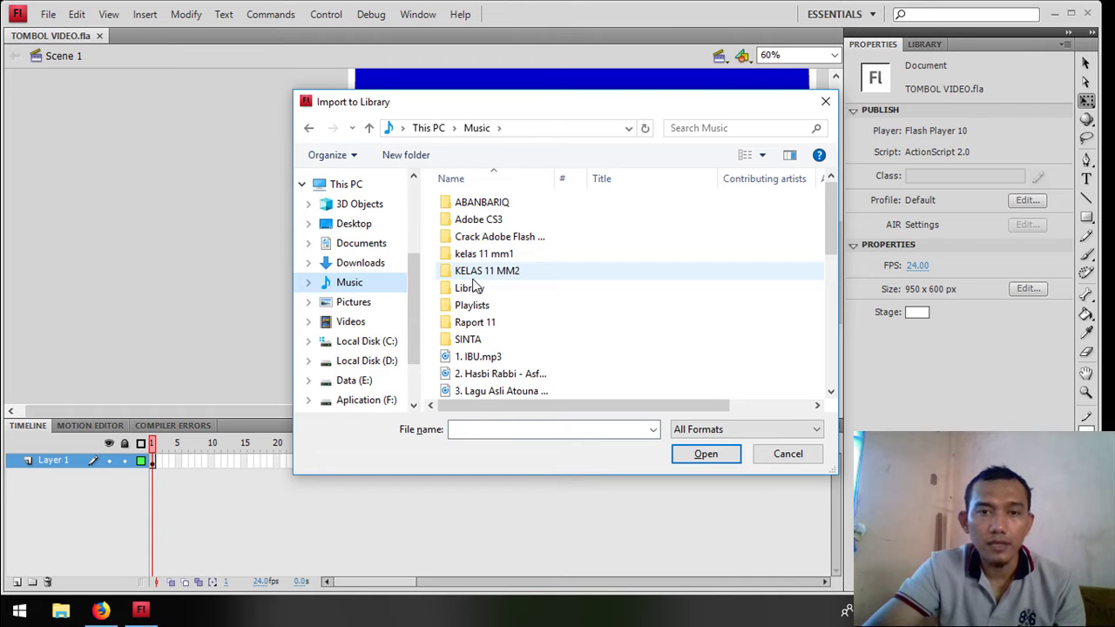
double_click(479, 293)
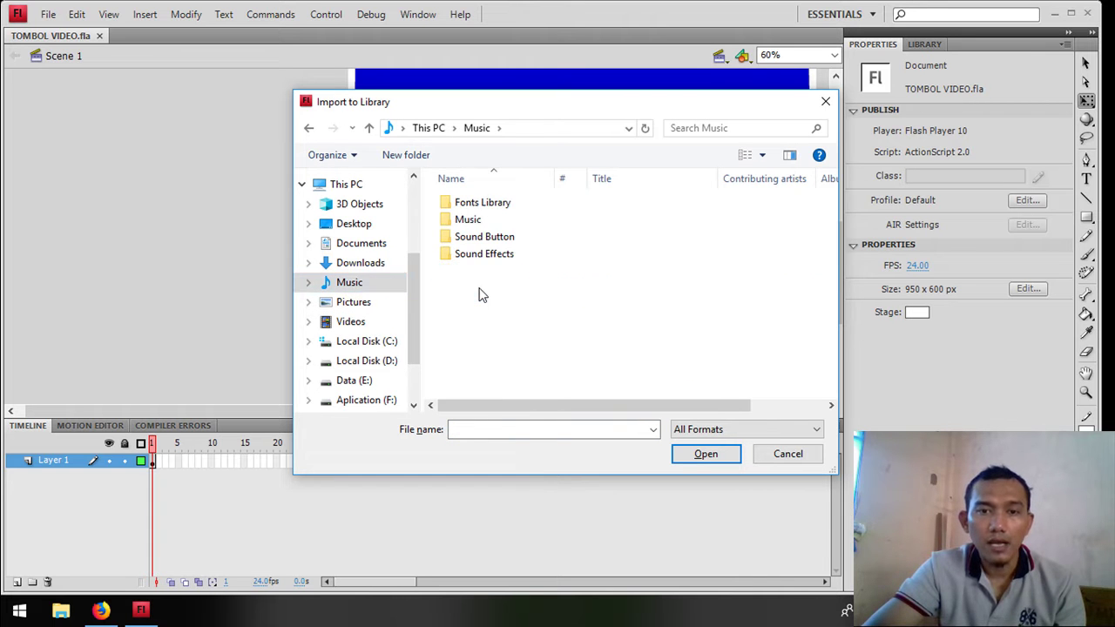
left_click(481, 239)
double_click(482, 239)
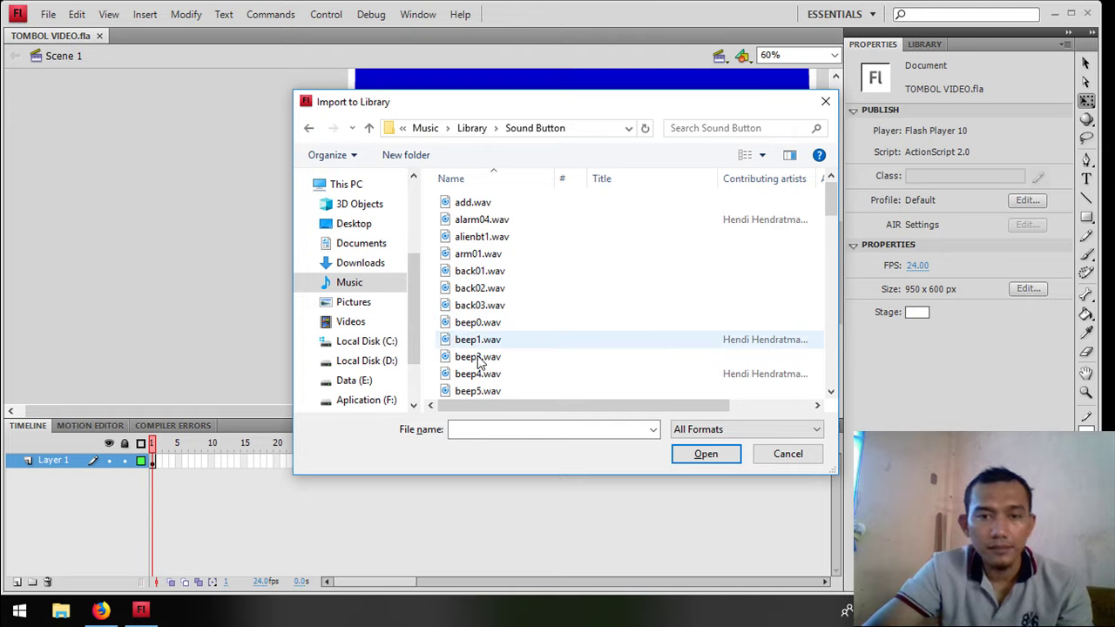
left_click(485, 393)
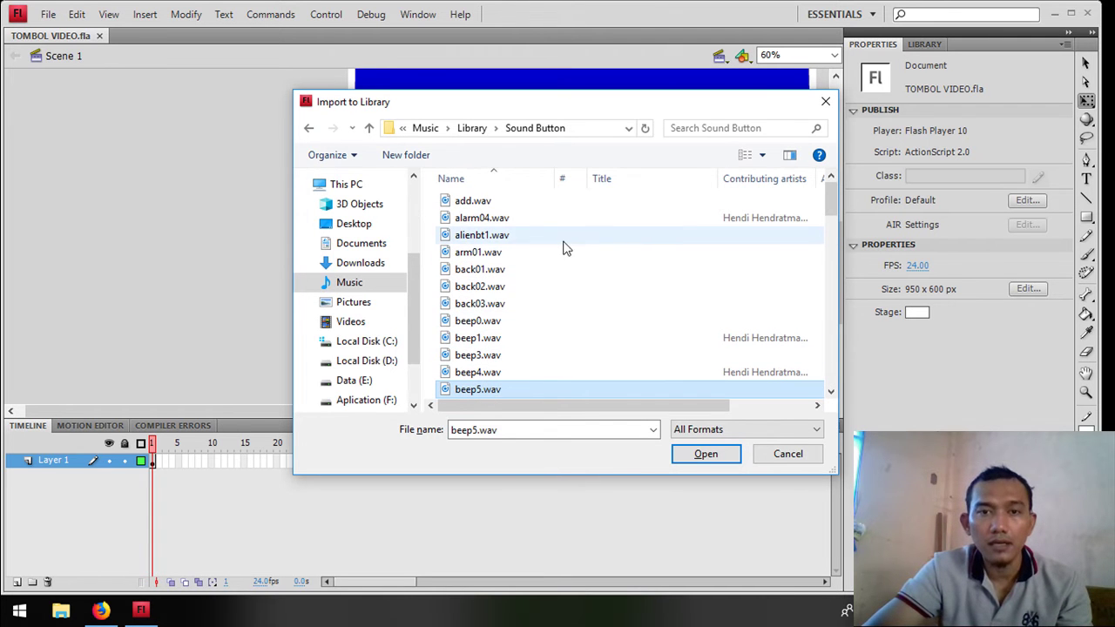
left_click(486, 374, "shift")
left_click(702, 454)
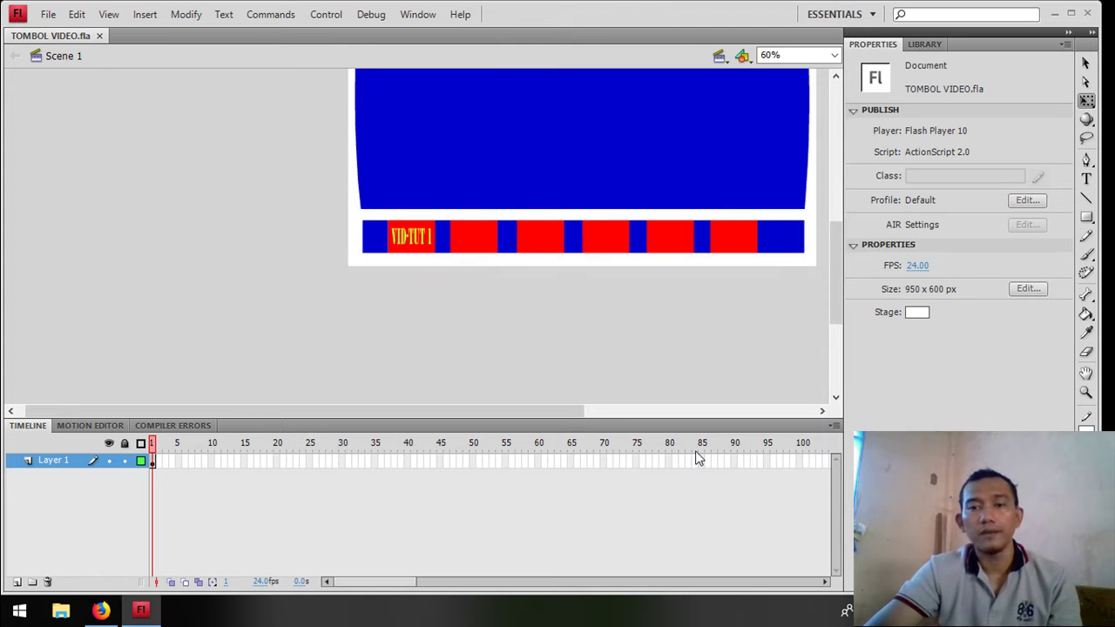
Open the VID-TUT 1 button for editing and assign beep4.wav to the Over frame of Layer 2.
left_click(416, 238)
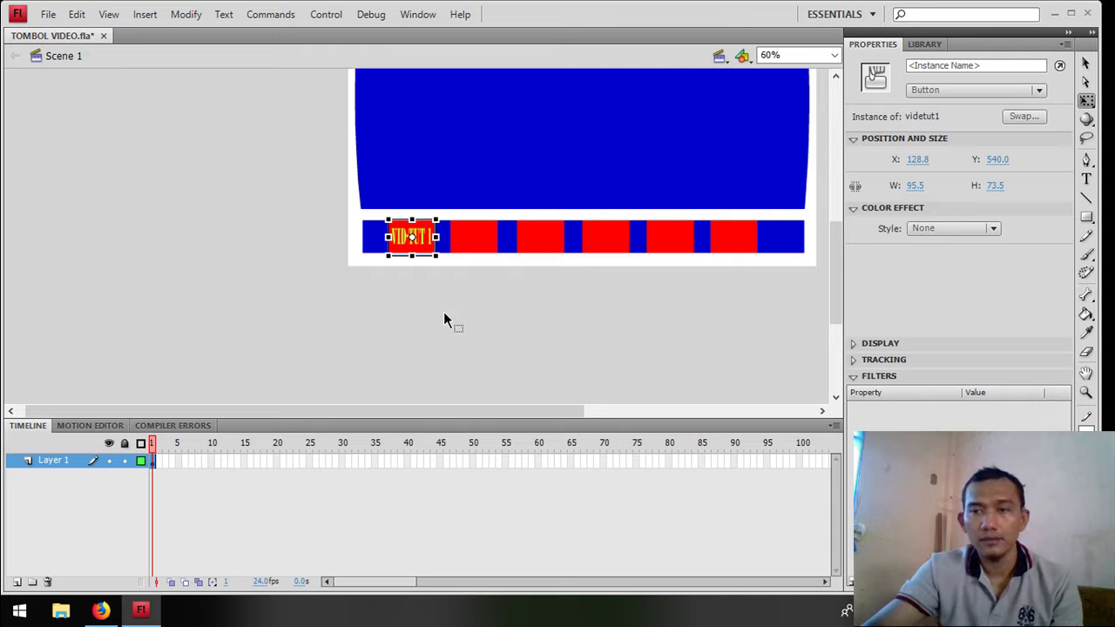
left_click(1088, 69)
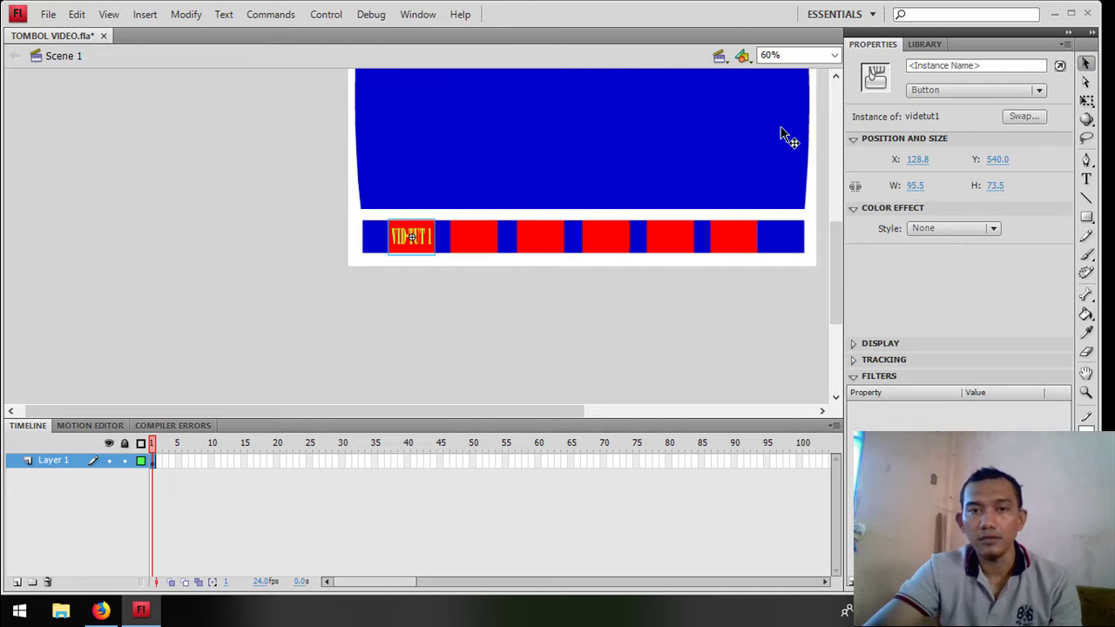
double_click(424, 240)
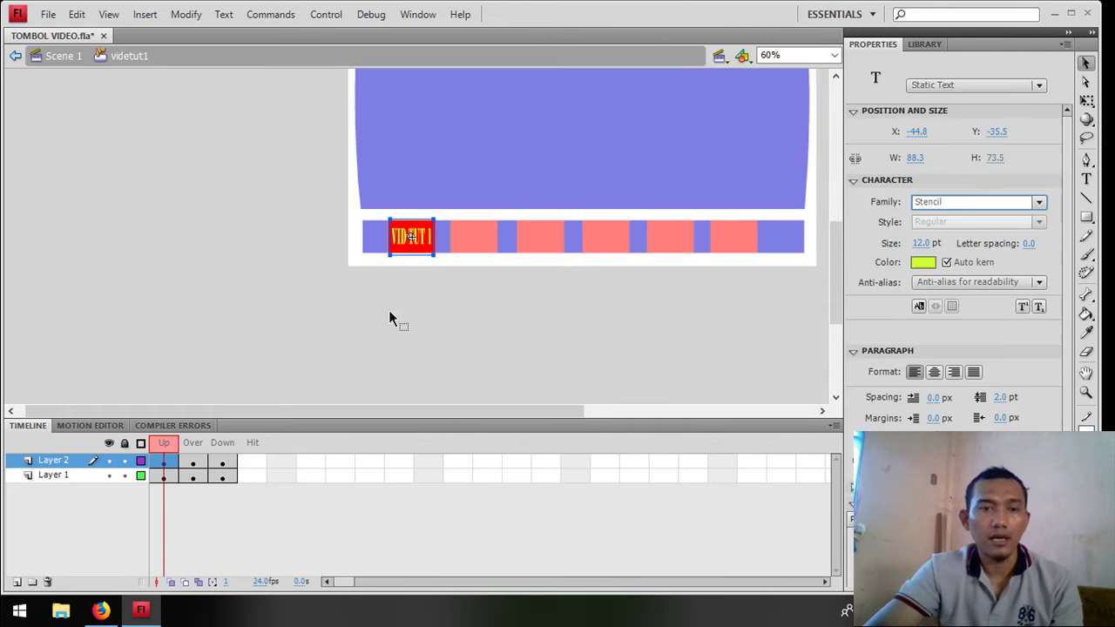
left_click(194, 462)
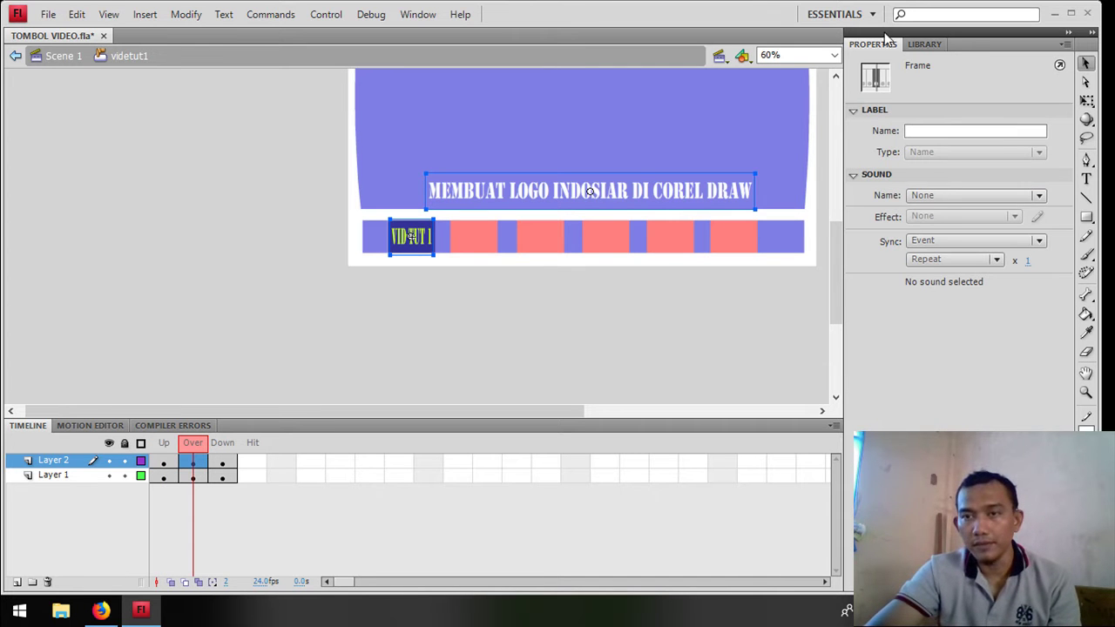
left_click(942, 193)
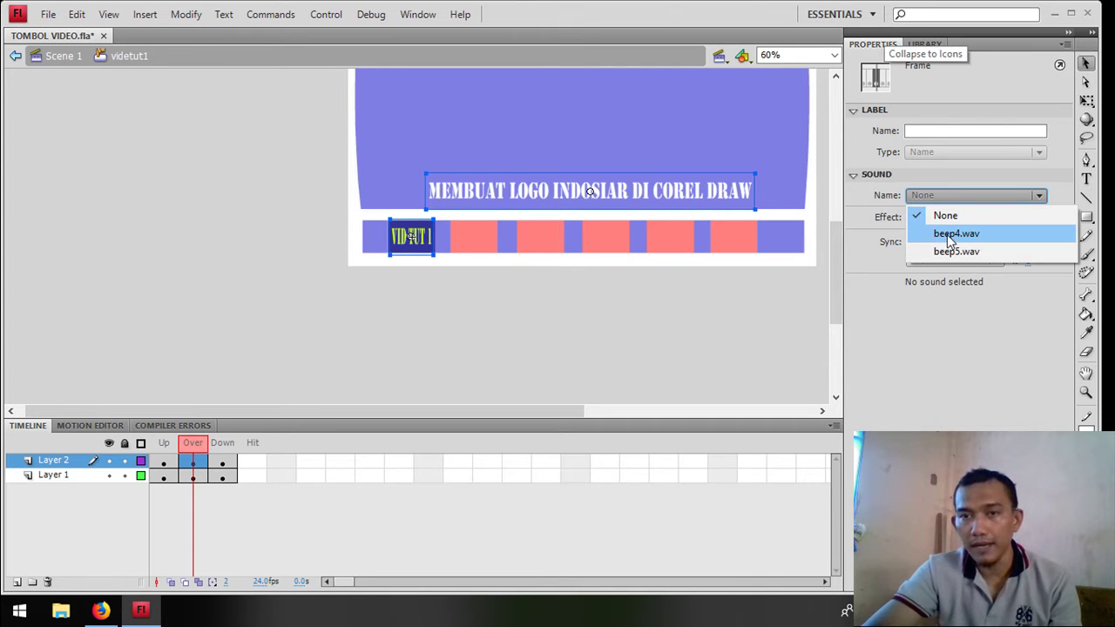
left_click(949, 235)
Assign beep5.wav to the Down frame of Layer 2 and return to Scene 1.
left_click(232, 464)
left_click(934, 200)
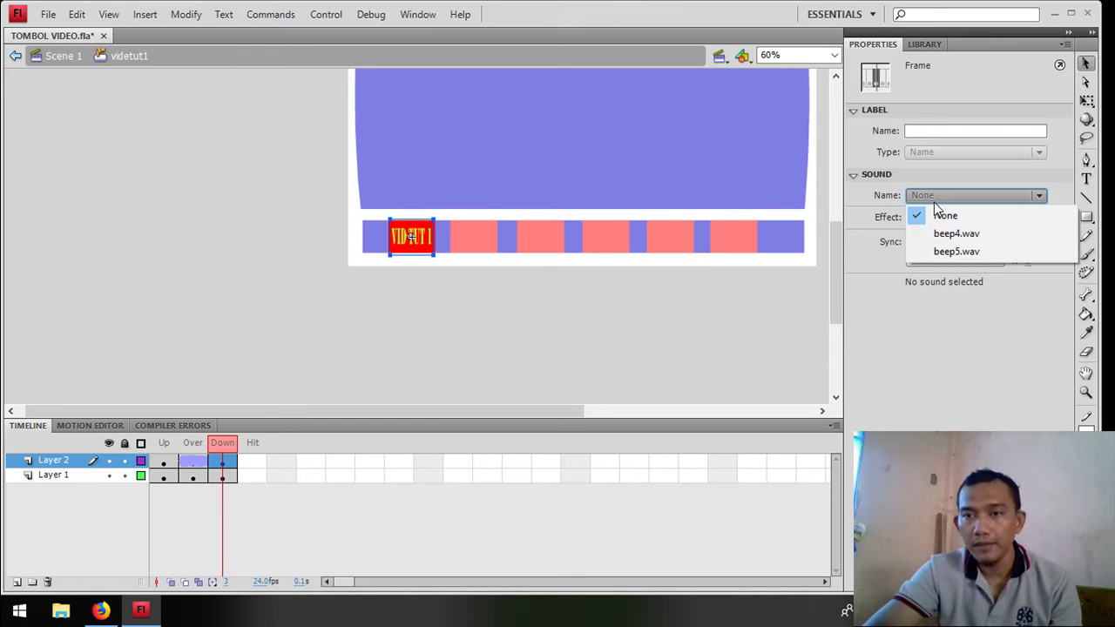
left_click(938, 255)
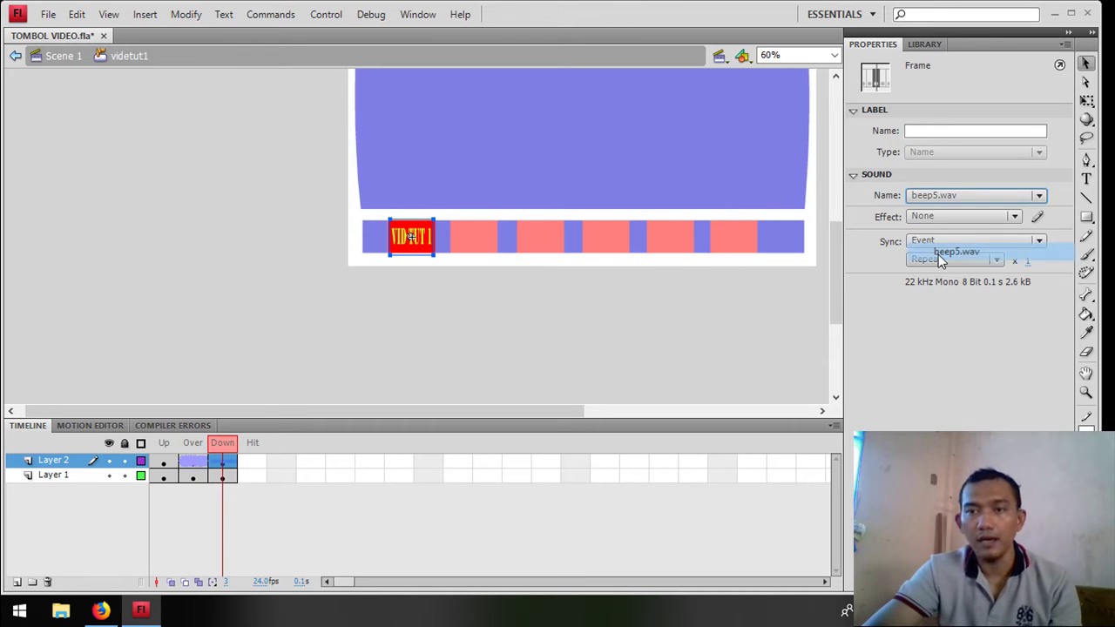
left_click(63, 56)
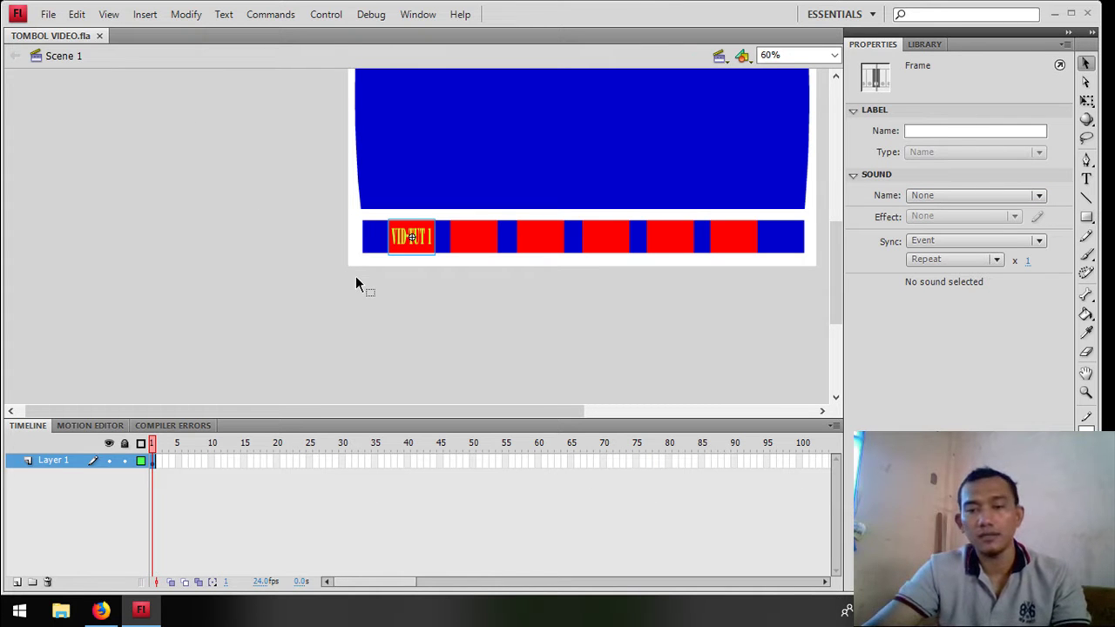
Test the movie, check the VID-TUT 1 button's rollover title and sound, and close the preview.
key("ctrl+Return")
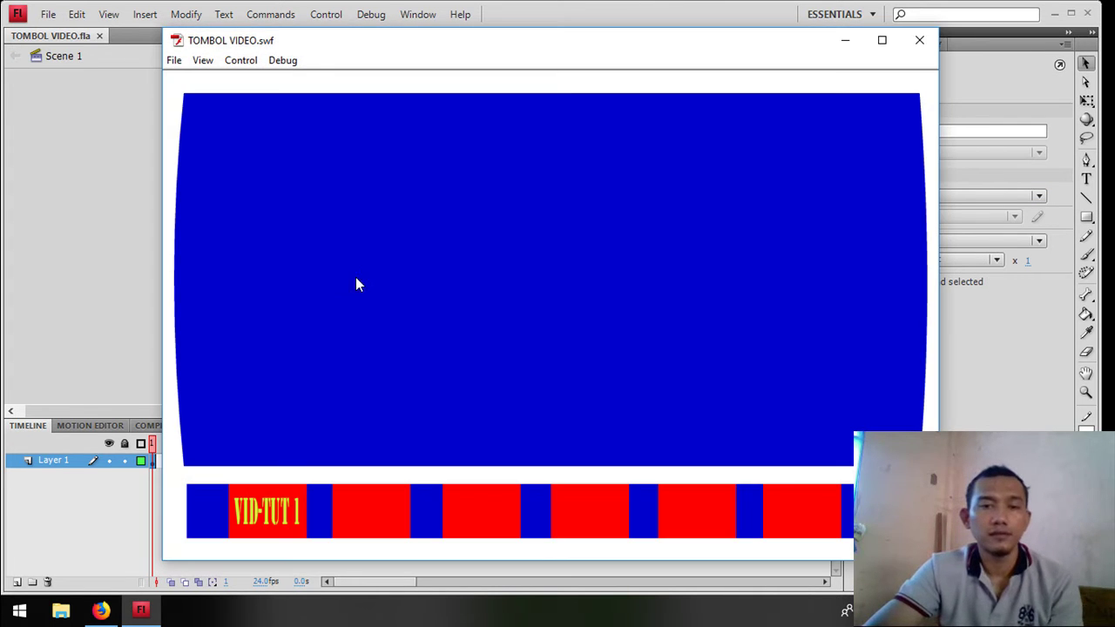
mouse_move(281, 518)
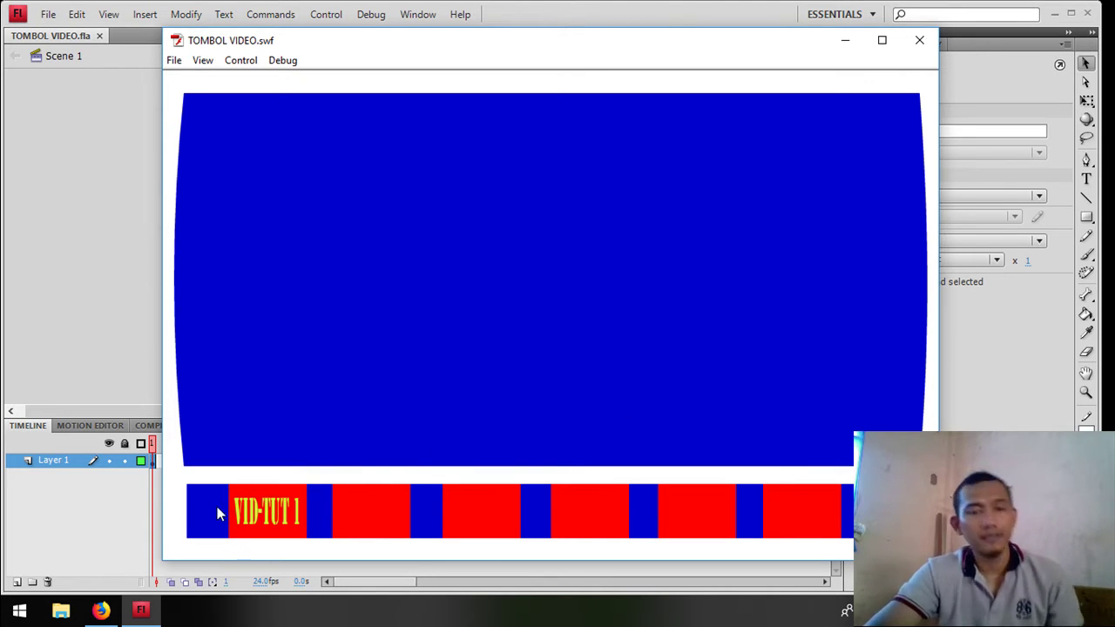
mouse_move(250, 510)
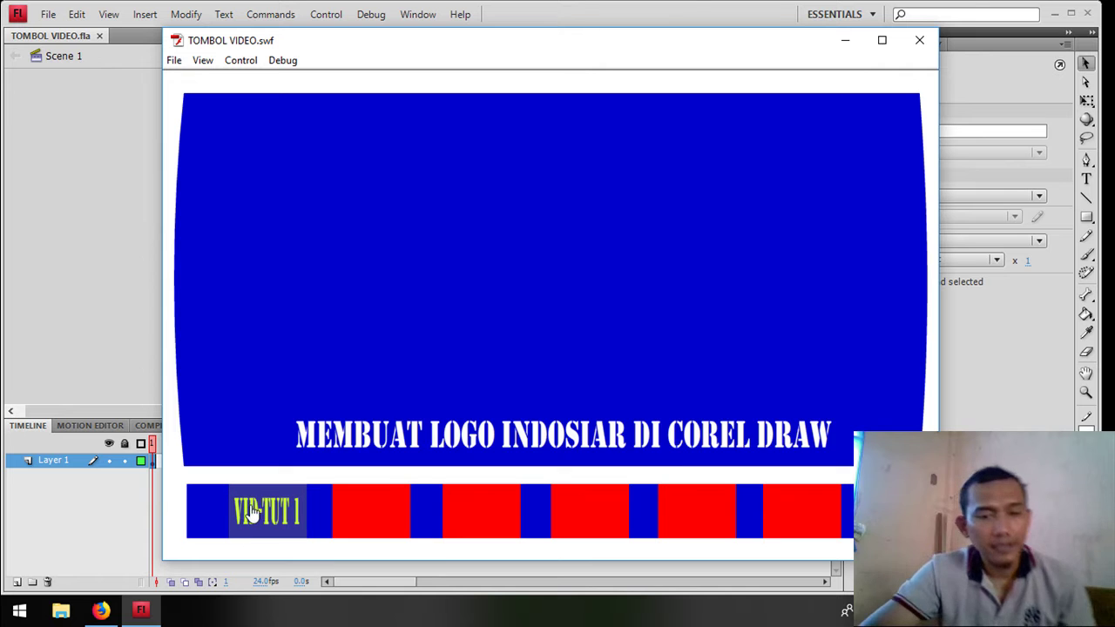
left_click(915, 38)
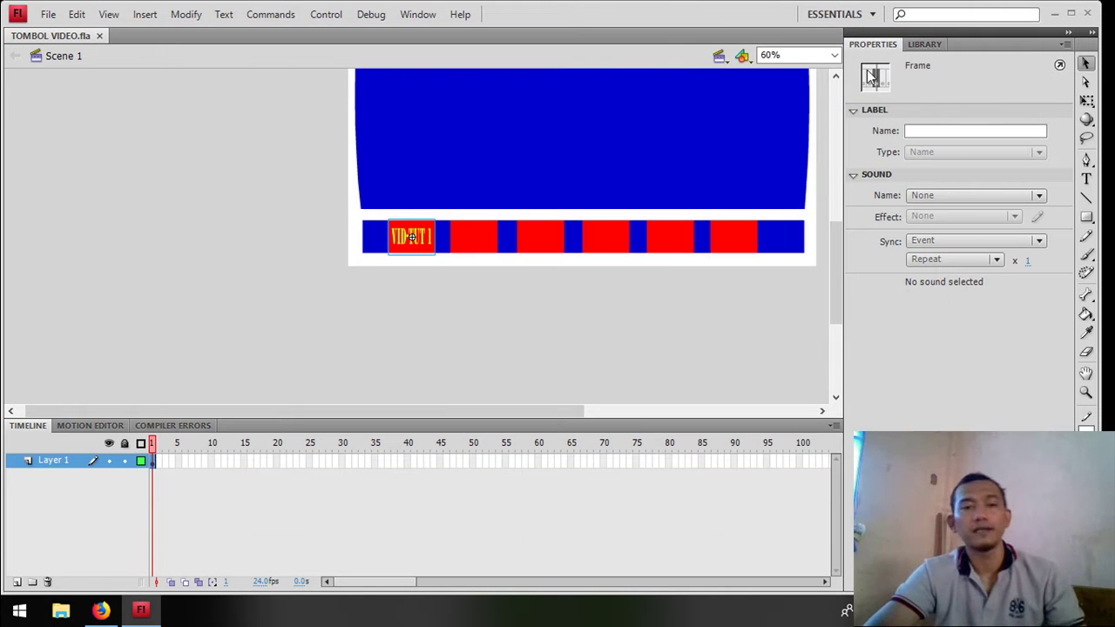
Convert the second red rectangle in the bar to a button symbol and add keyframes for its Over and Down states.
left_click(477, 248)
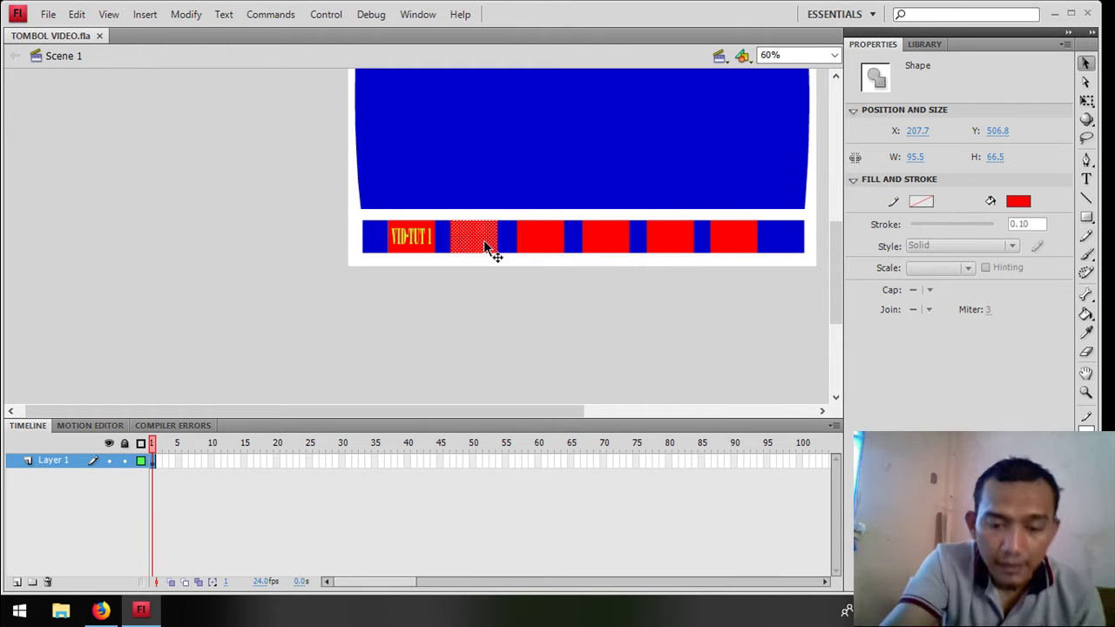
key("F8")
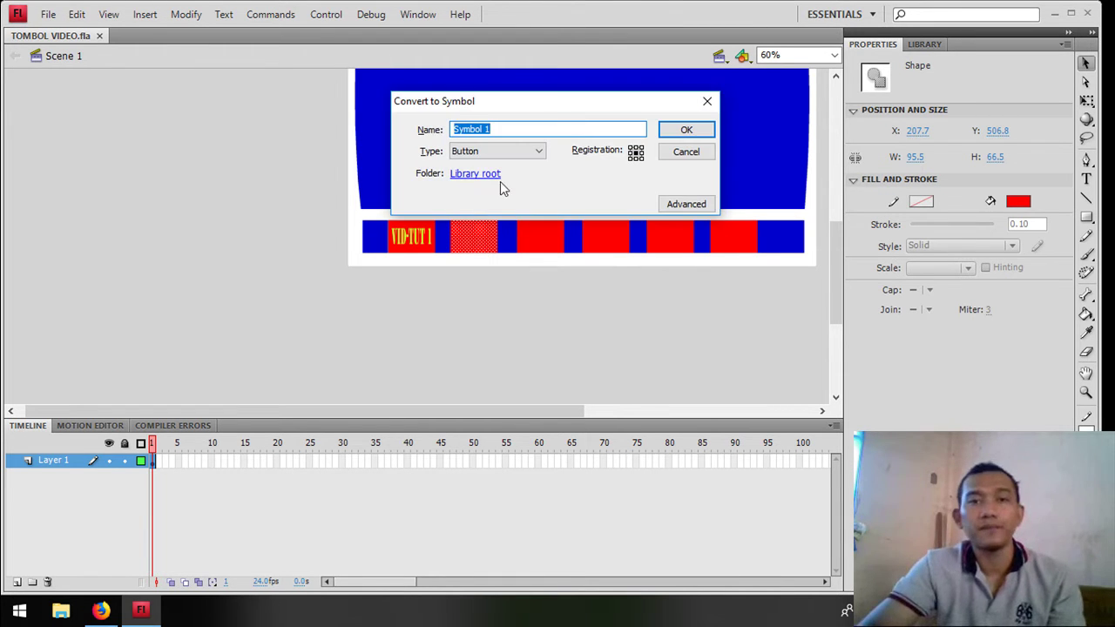
key("Return")
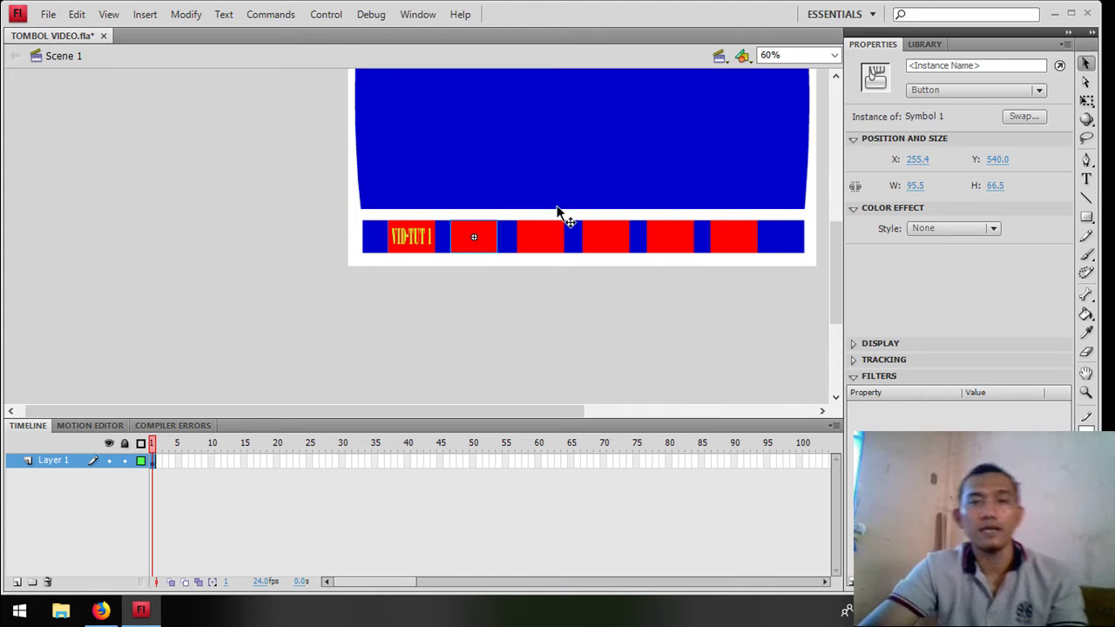
double_click(482, 235)
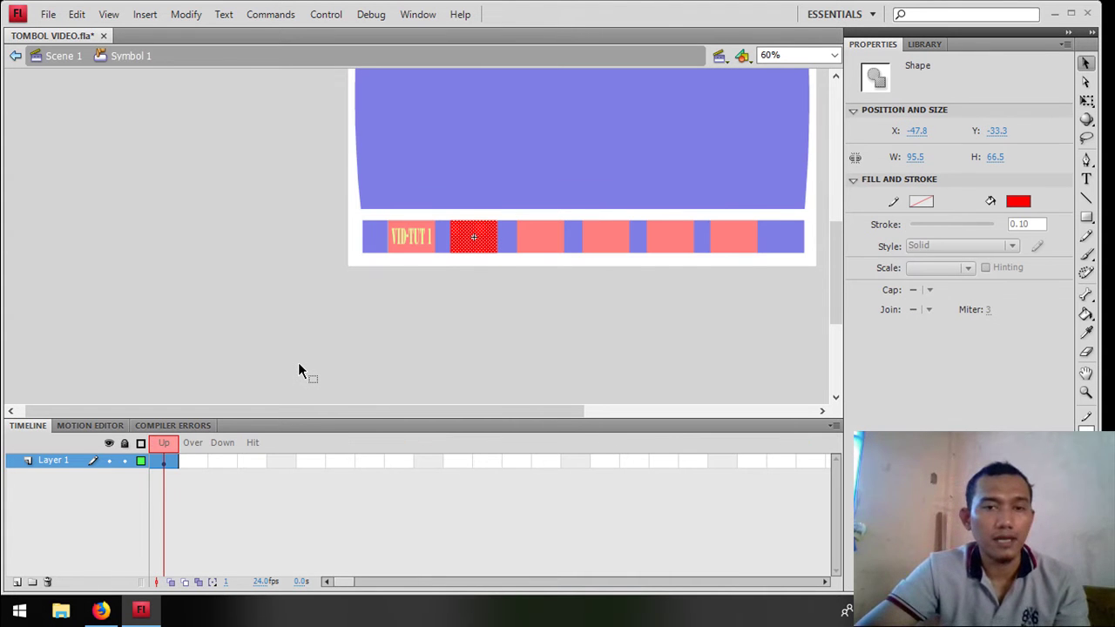
key("F6")
key("F6")
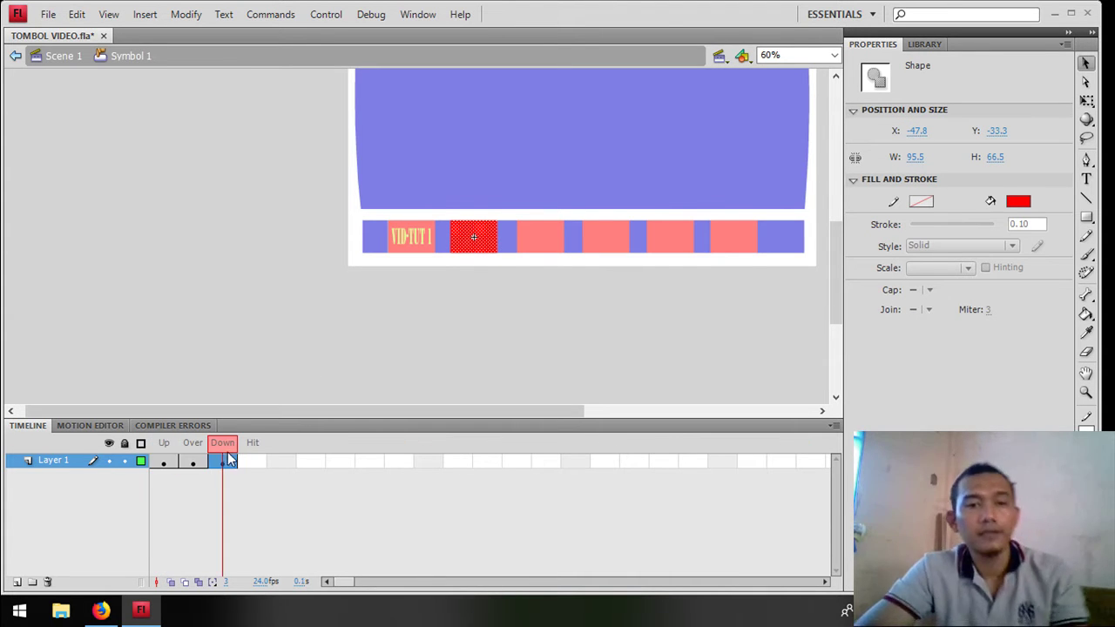
Fill the second button's rectangle with medium blue in the Over state and add a new layer above it.
left_click(196, 461)
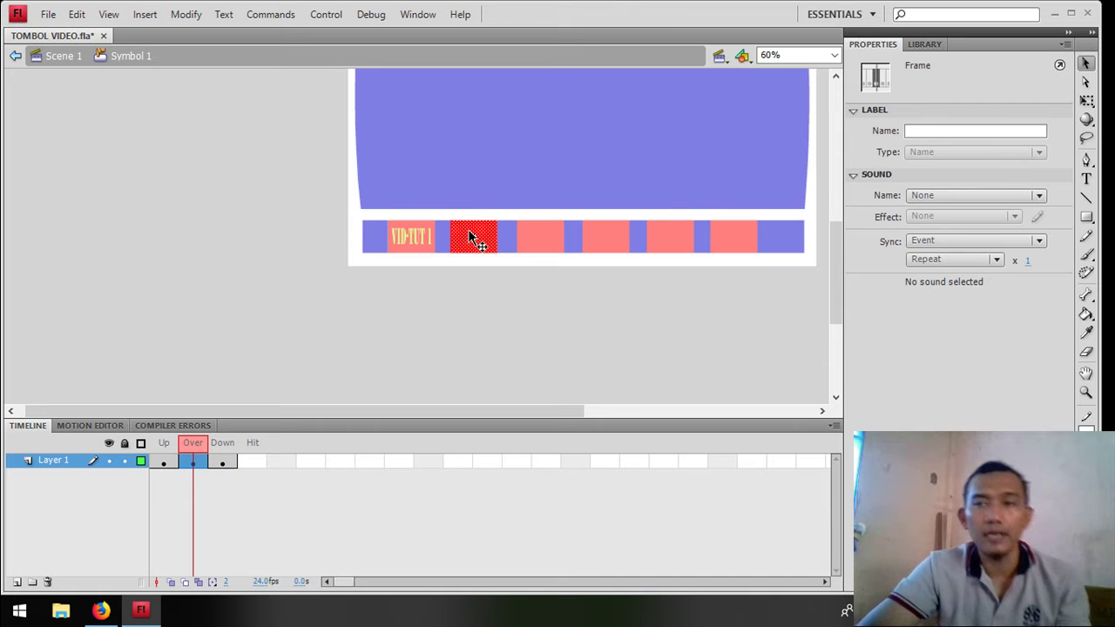
left_click(471, 237)
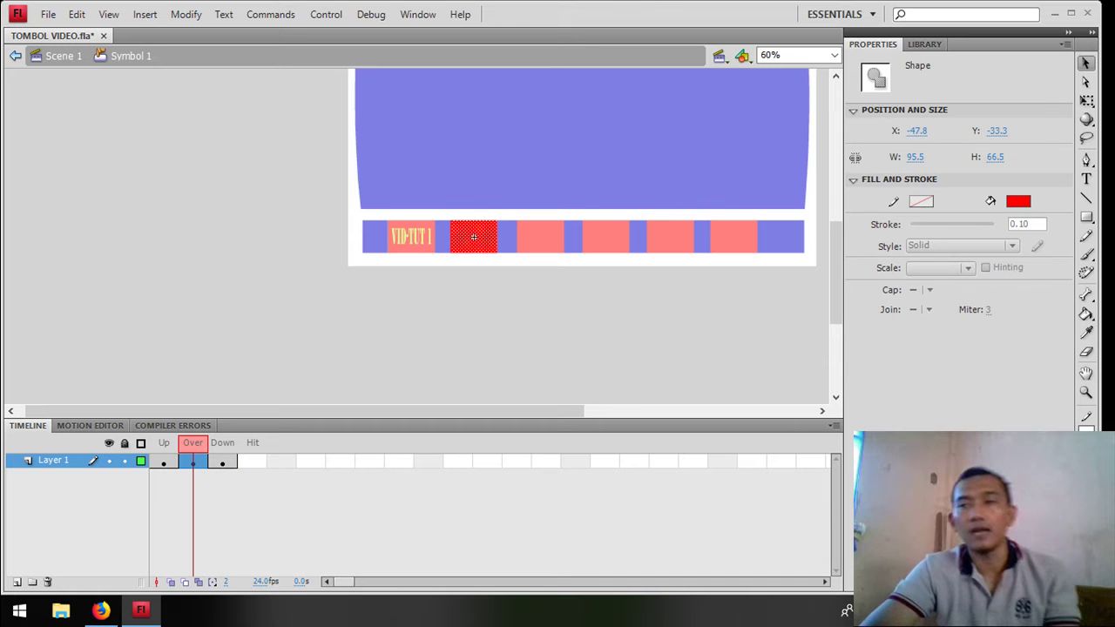
left_click(1018, 203)
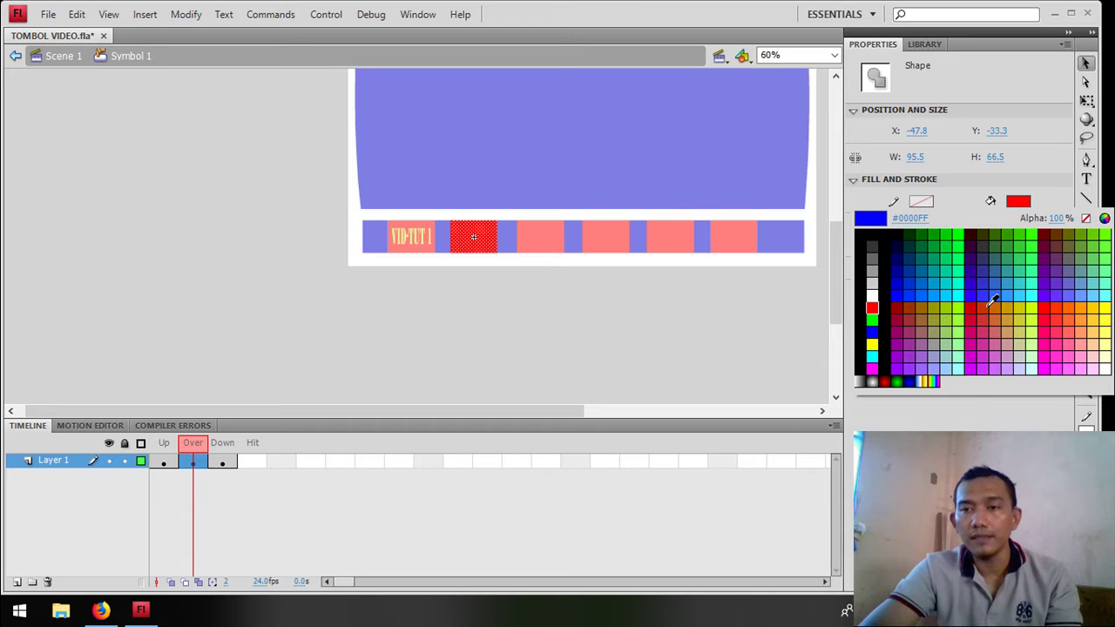
left_click(997, 276)
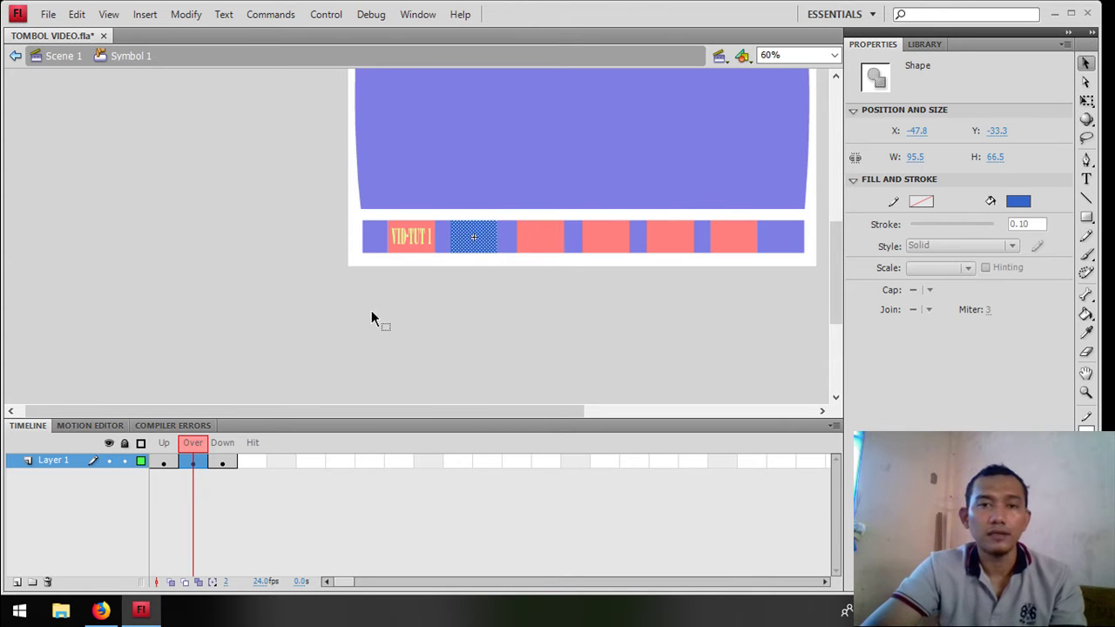
left_click(406, 371)
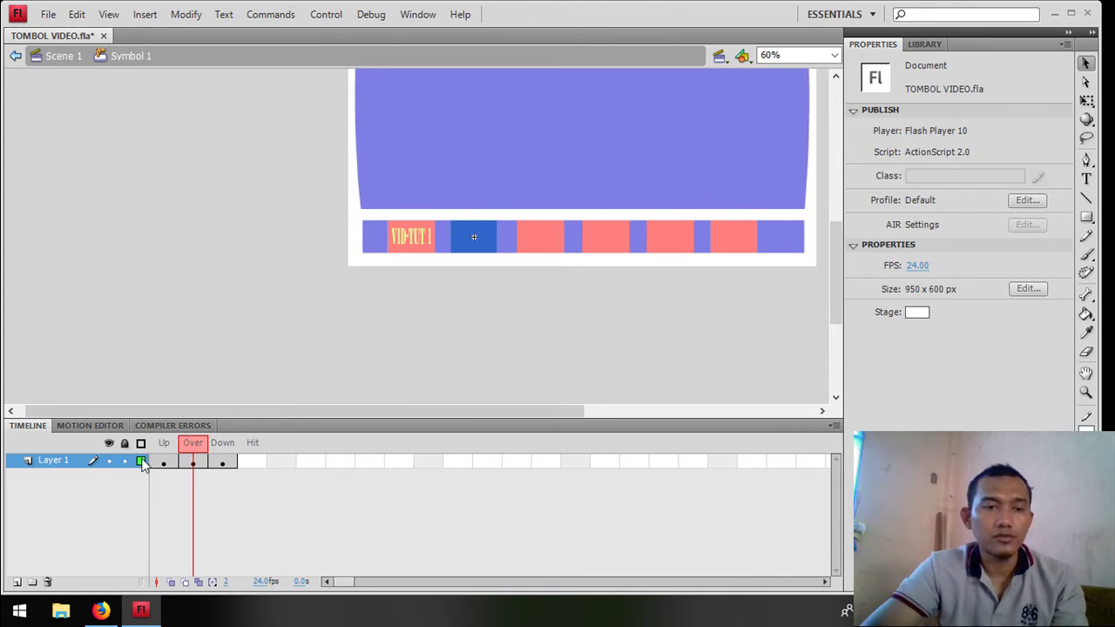
left_click(16, 582)
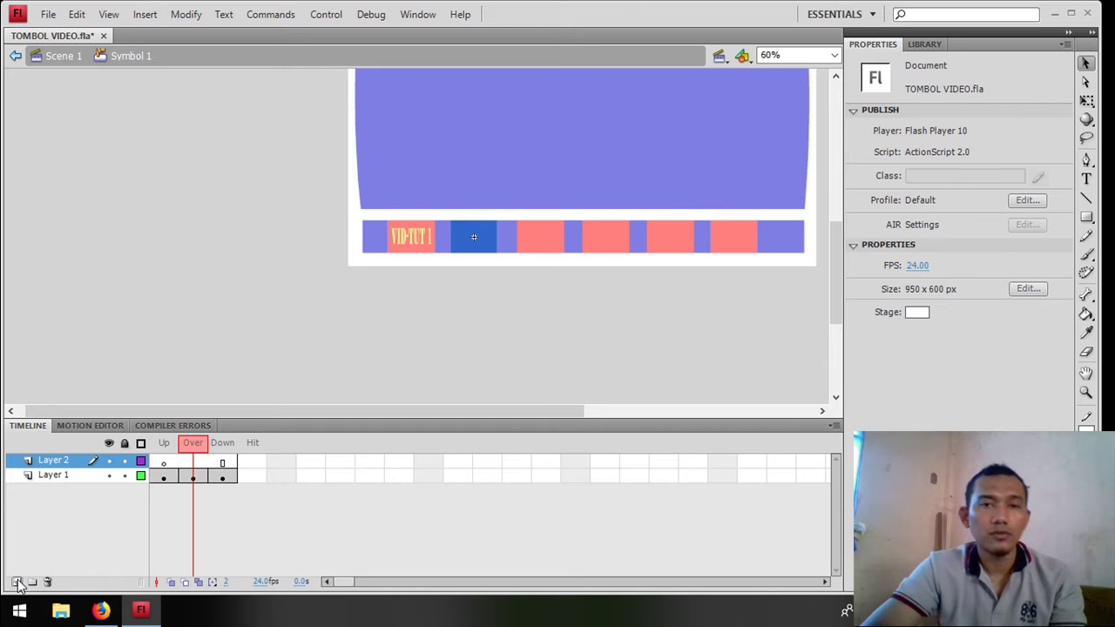
Copy the VID-TUT 1 text from the Up frame of Layer 2 inside the first button.
left_click(64, 57)
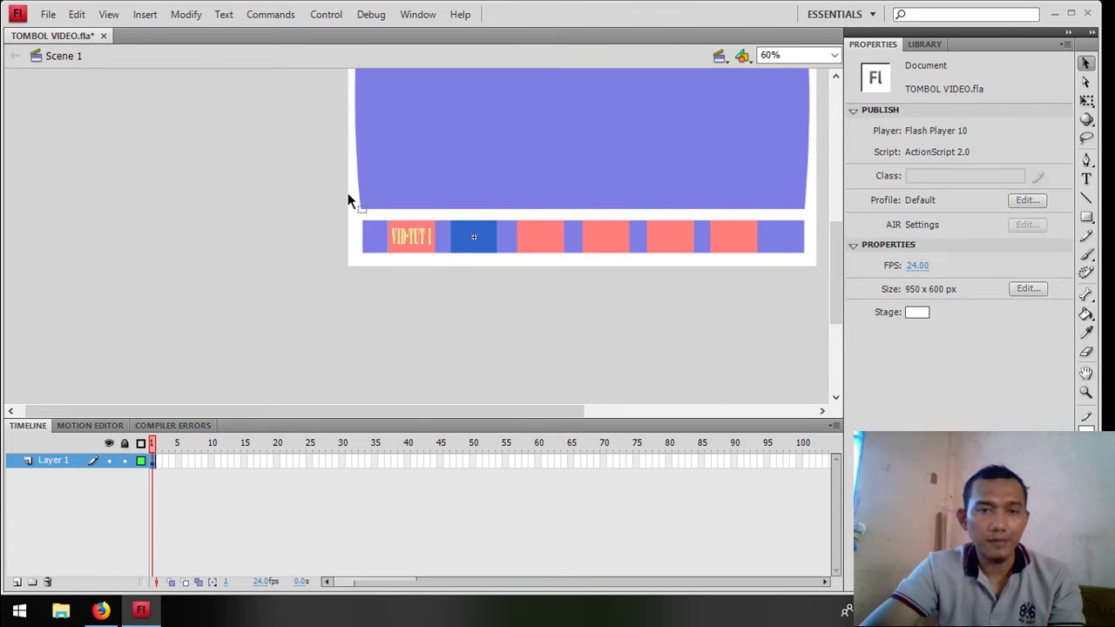
double_click(407, 240)
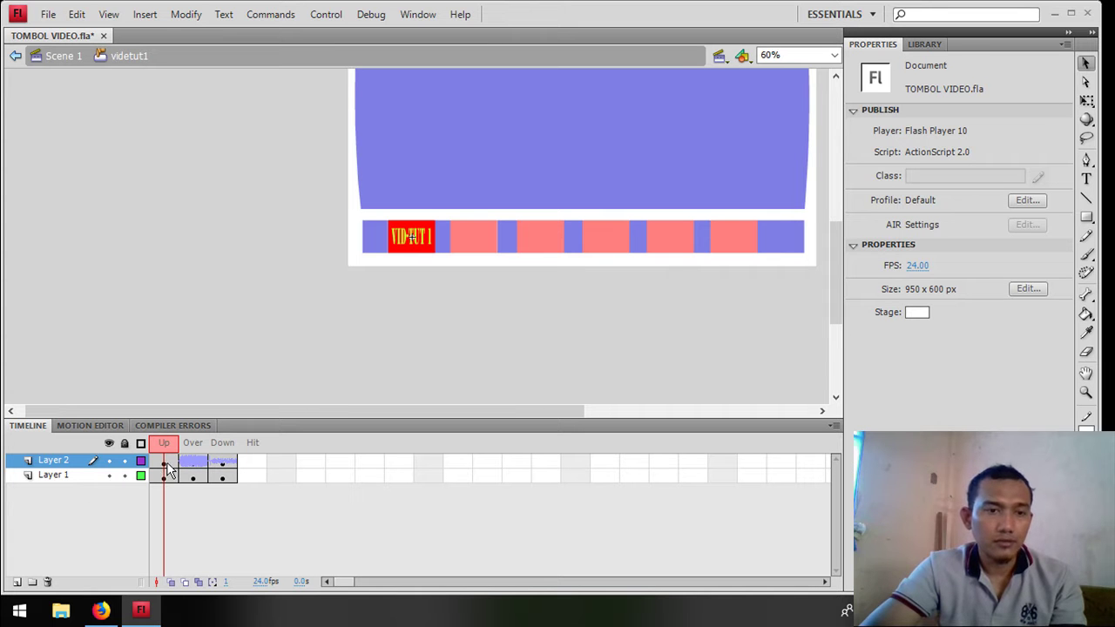
left_click(170, 468)
left_click(409, 243)
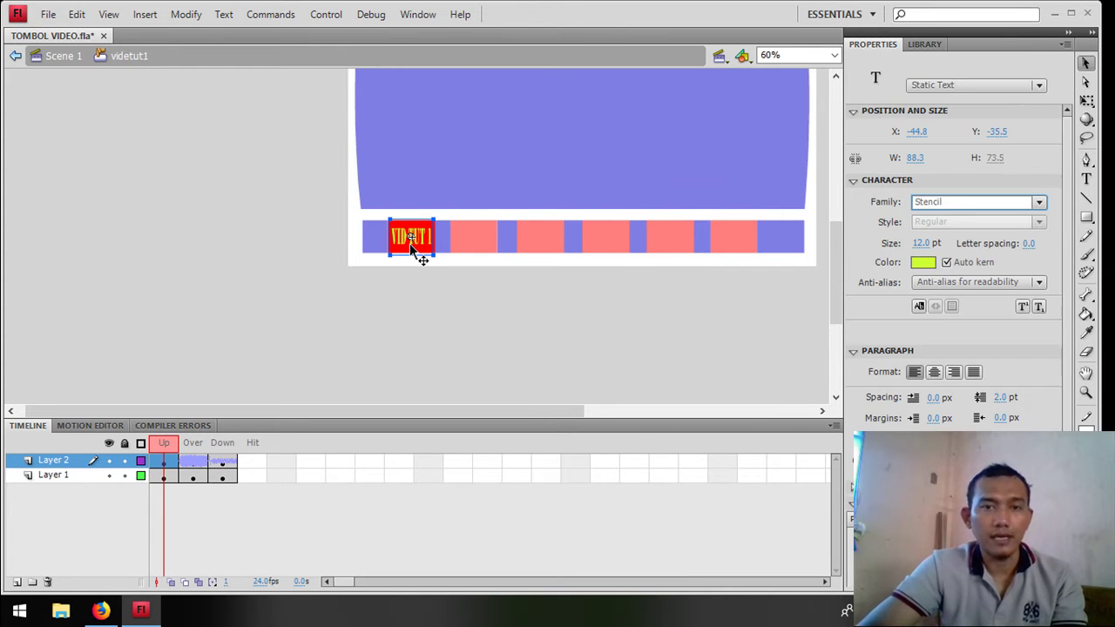
right_click(410, 243)
left_click(449, 253)
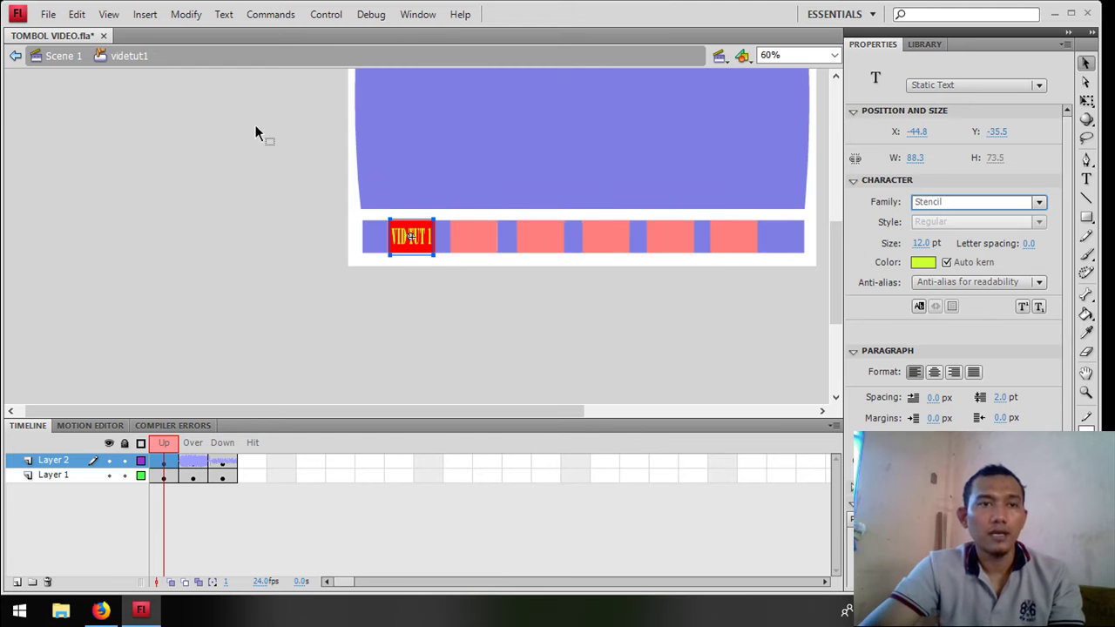
Paste the label in place in the Up frame of the second button's Layer 2 and change its text to VID-TUT 2.
left_click(63, 56)
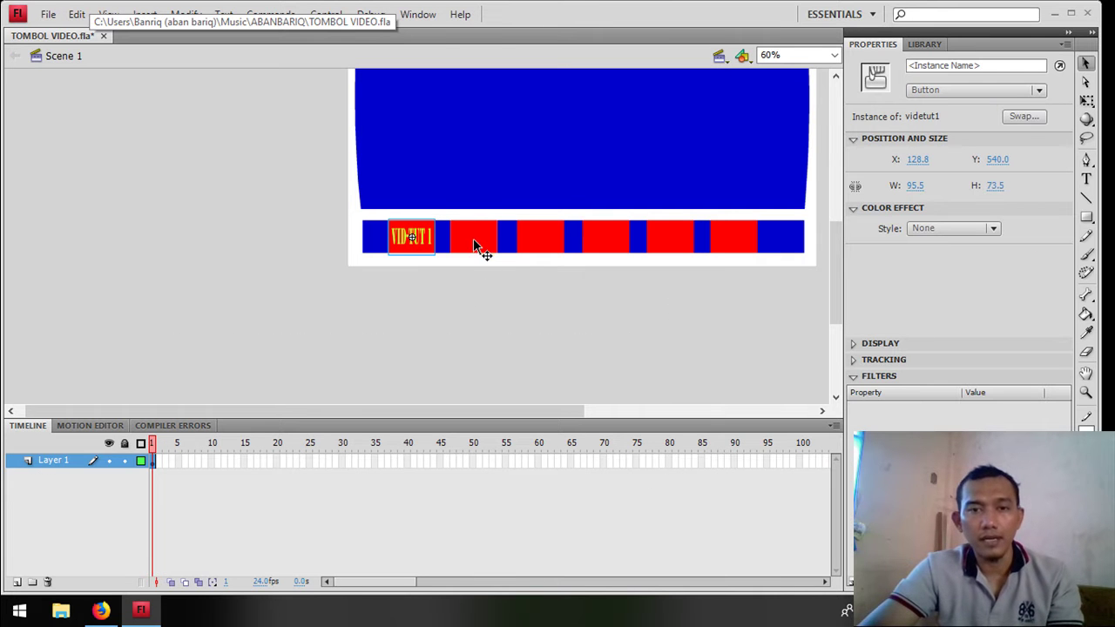
double_click(475, 240)
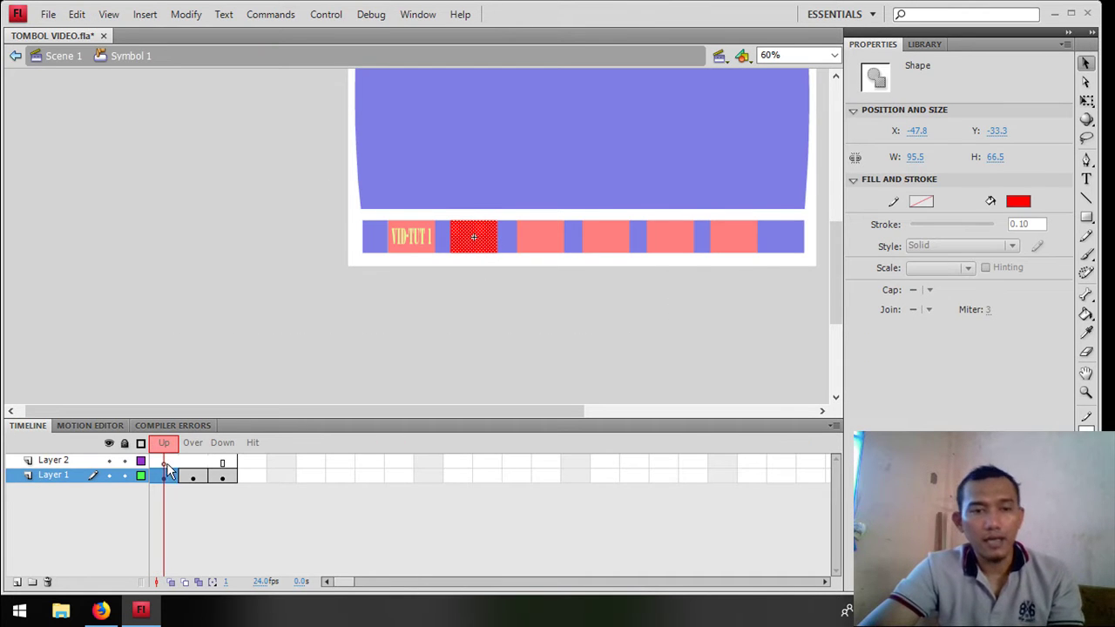
left_click(166, 462)
left_click(294, 302)
right_click(293, 302)
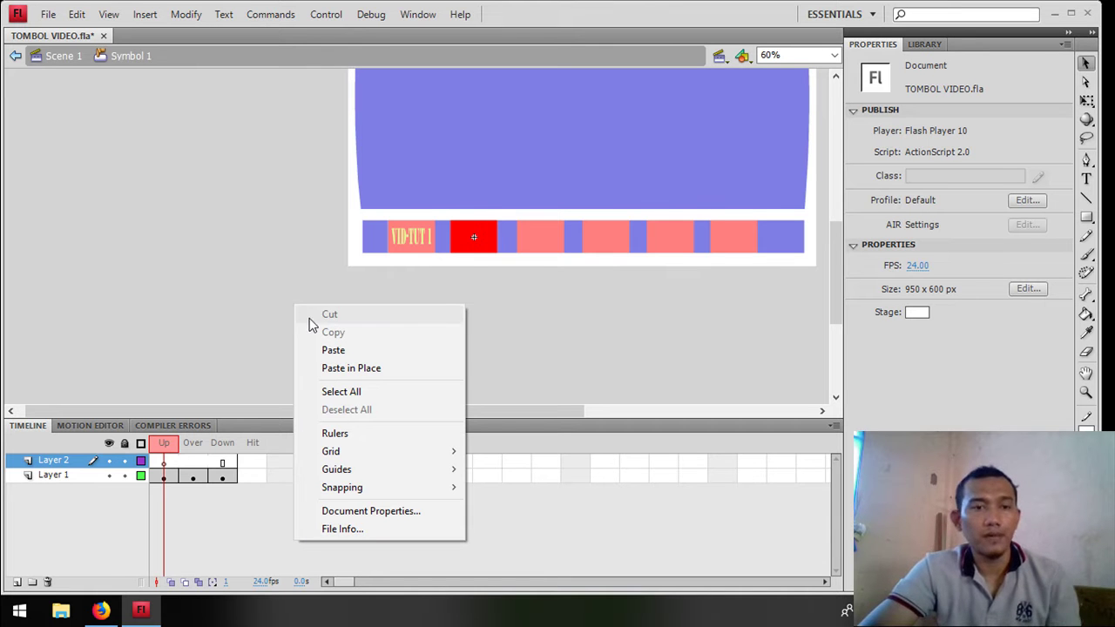
left_click(369, 370)
double_click(487, 235)
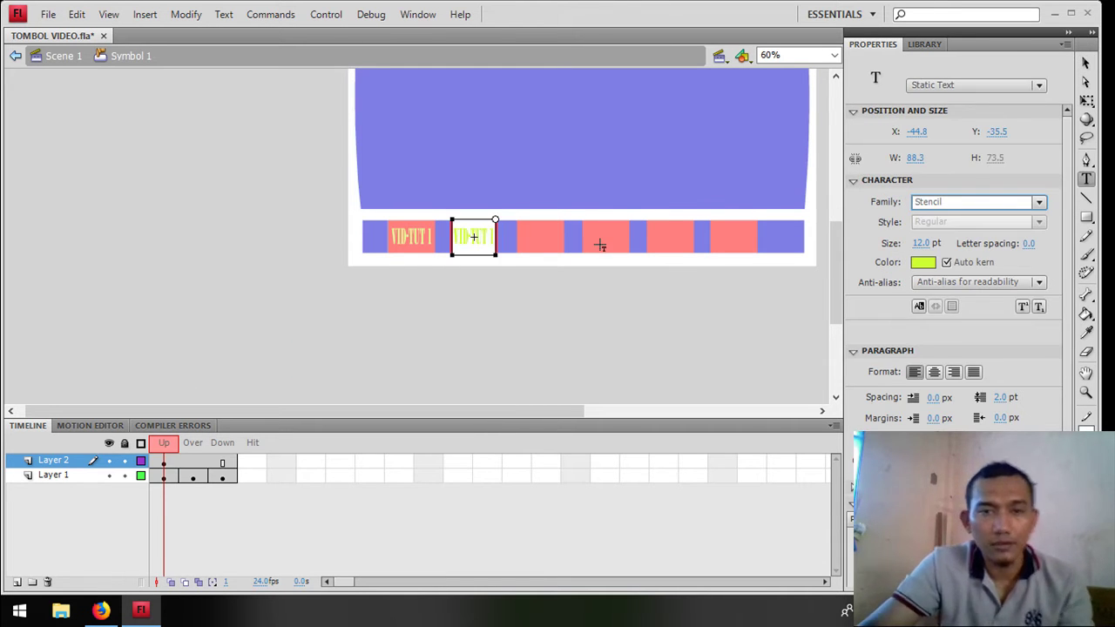
key("shift+Left")
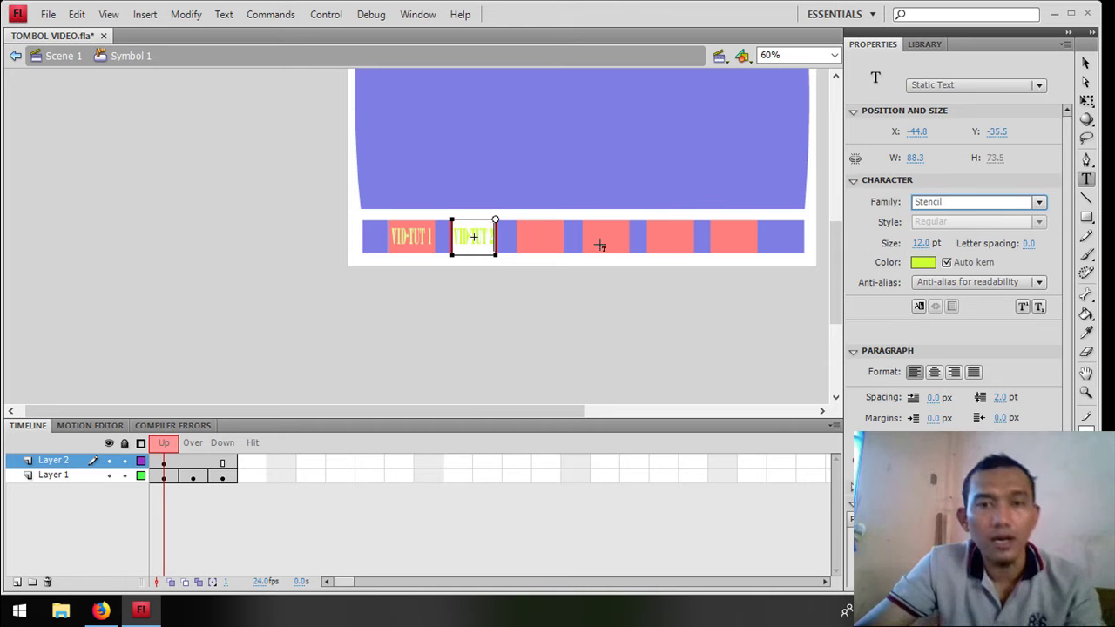
Nudge the VID-TUT 2 label left to an X position of about -46.4 and select Layer 2's Up frame.
left_click(1086, 63)
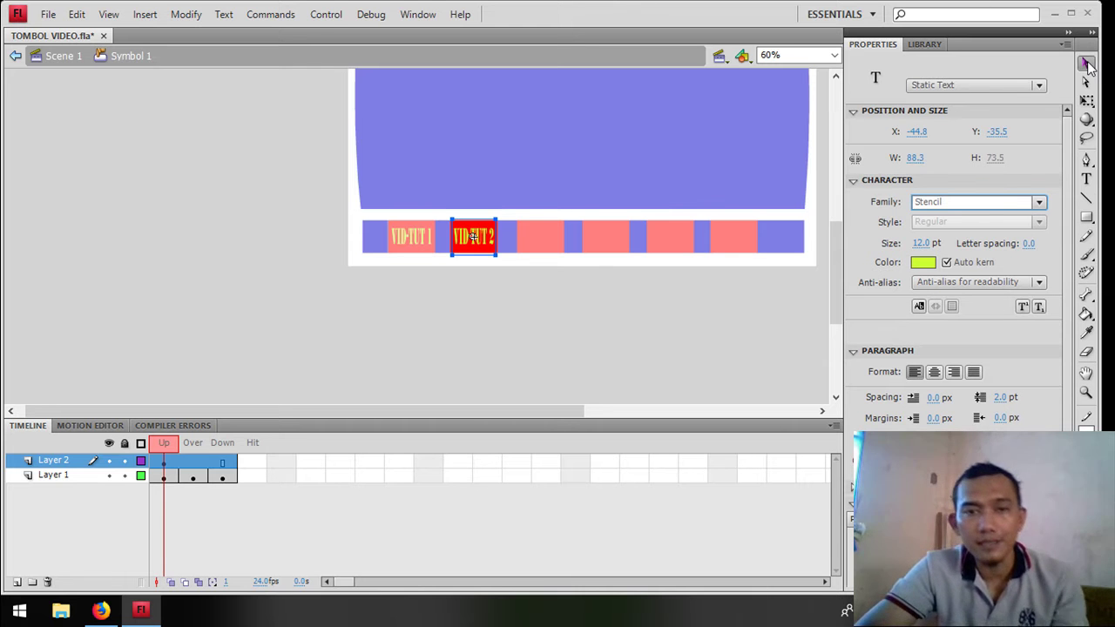
key("Left")
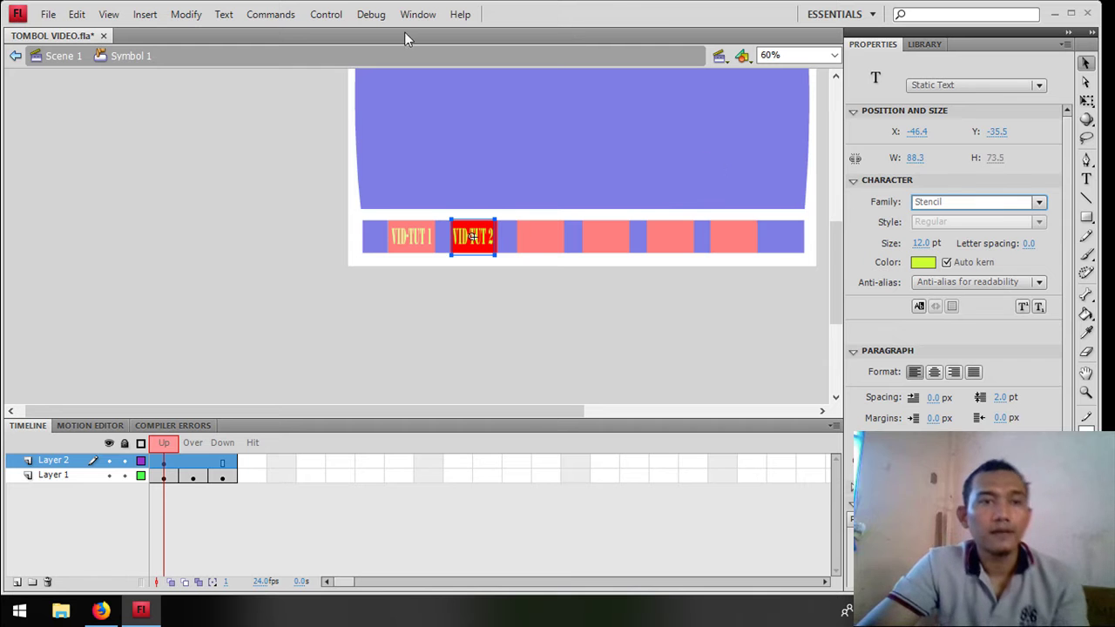
left_click(170, 469)
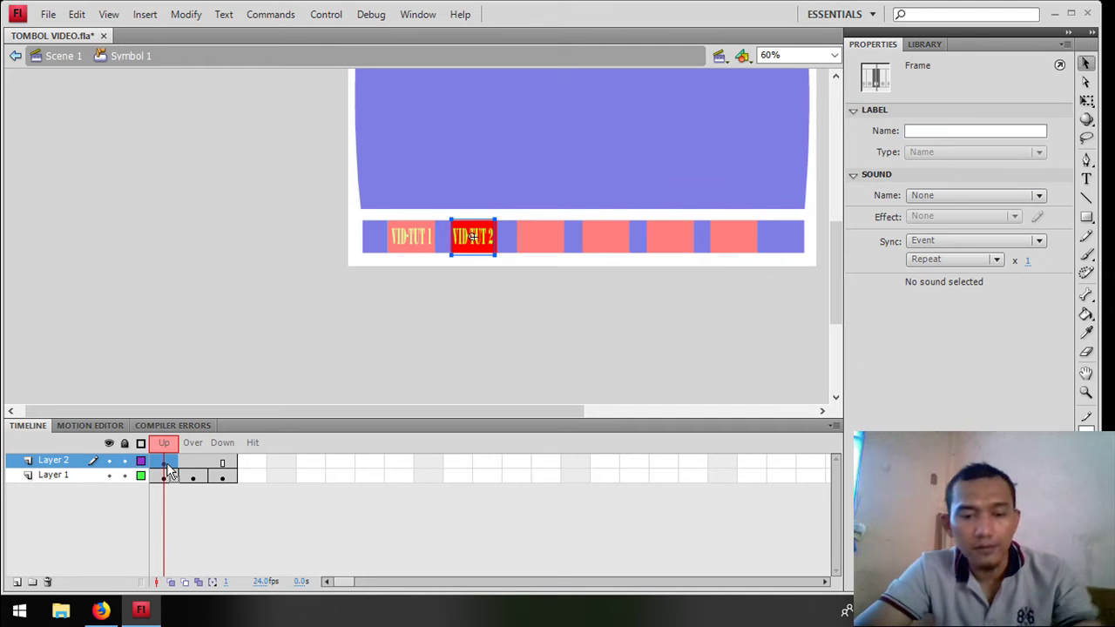
Add Layer 2 keyframes in the second button's Over and Down states and place a copy of the VID-TUT 2 label above it in Over.
left_click_drag(170, 468, 222, 462)
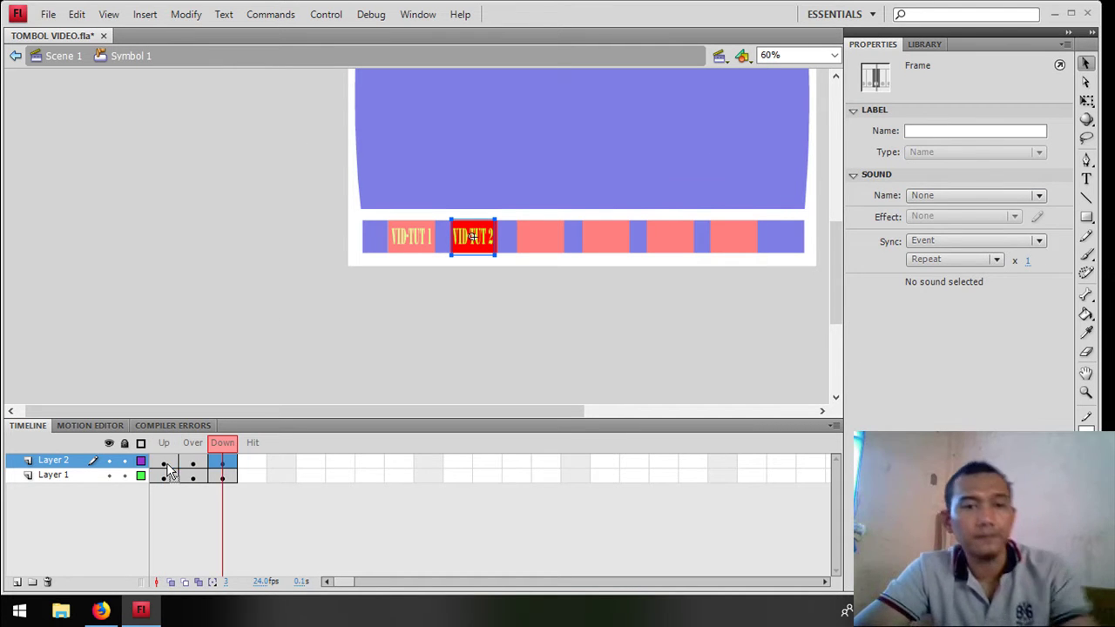
left_click(192, 462)
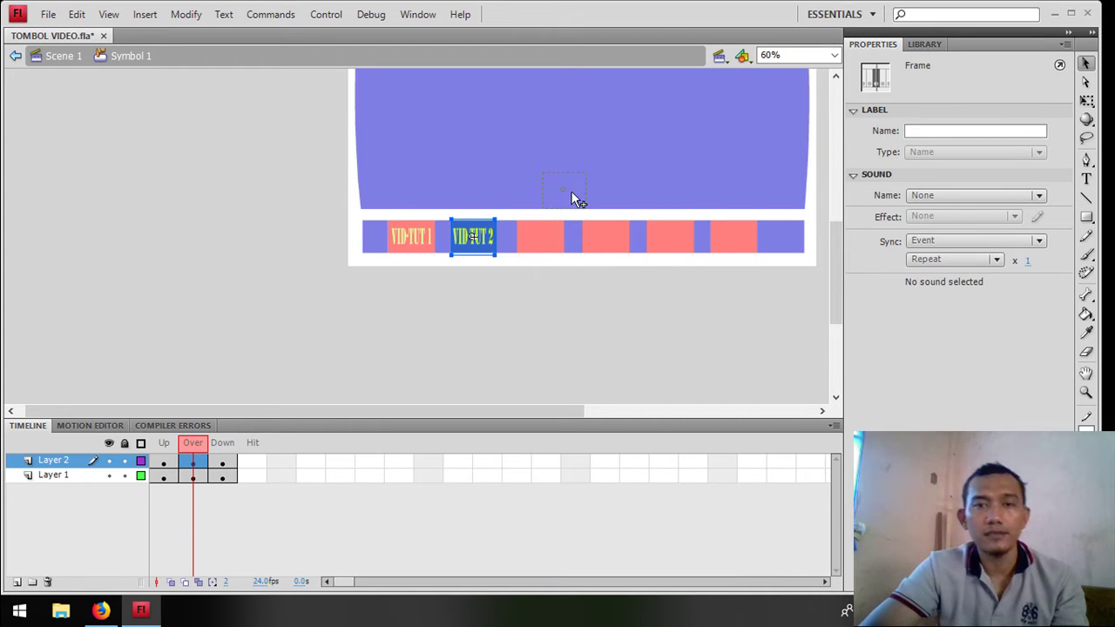
left_click_drag(570, 191, 571, 190)
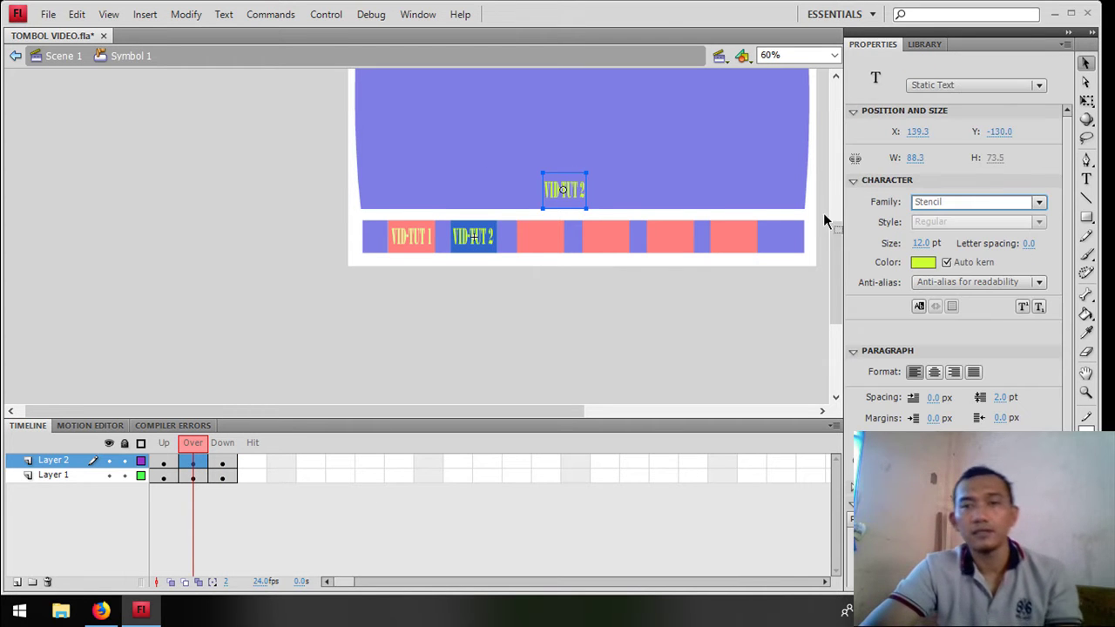
Change the copied Over-state label's text to MEMBUAT POSTER SMK ALGINA DI COREL DRAW.
double_click(572, 194)
double_click(575, 202)
type("MENU VI")
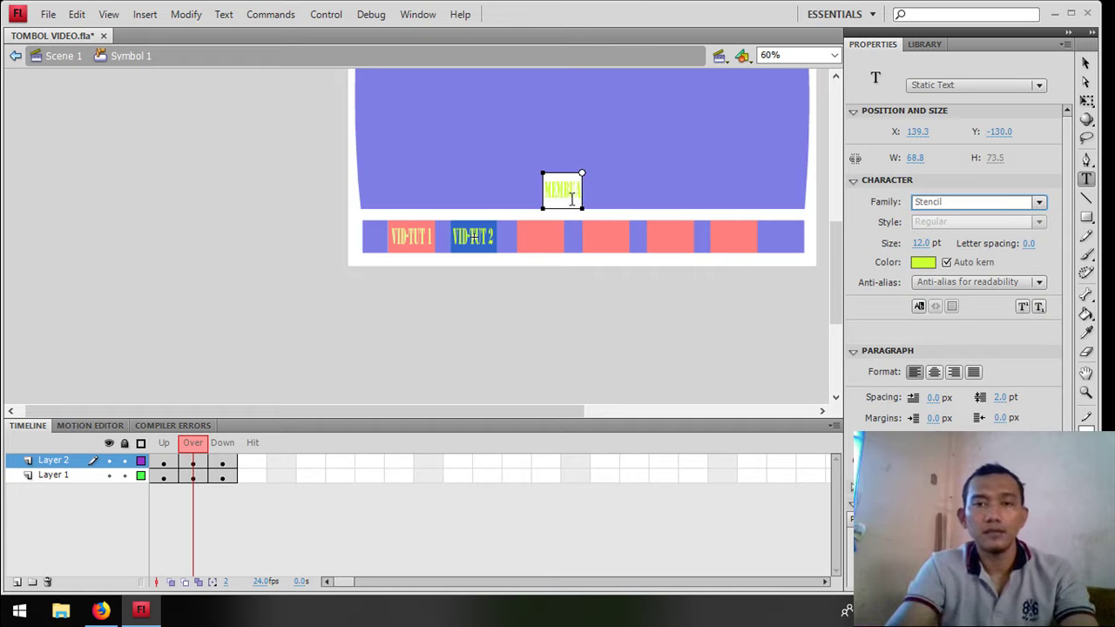
type(" POSTER")
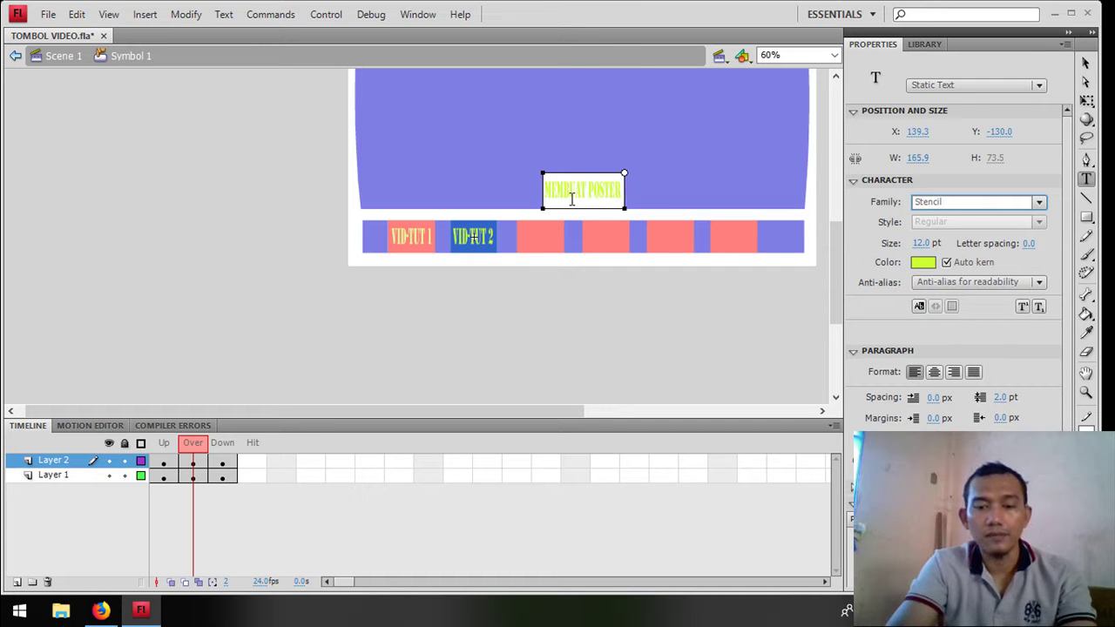
type(" SMK MGINA")
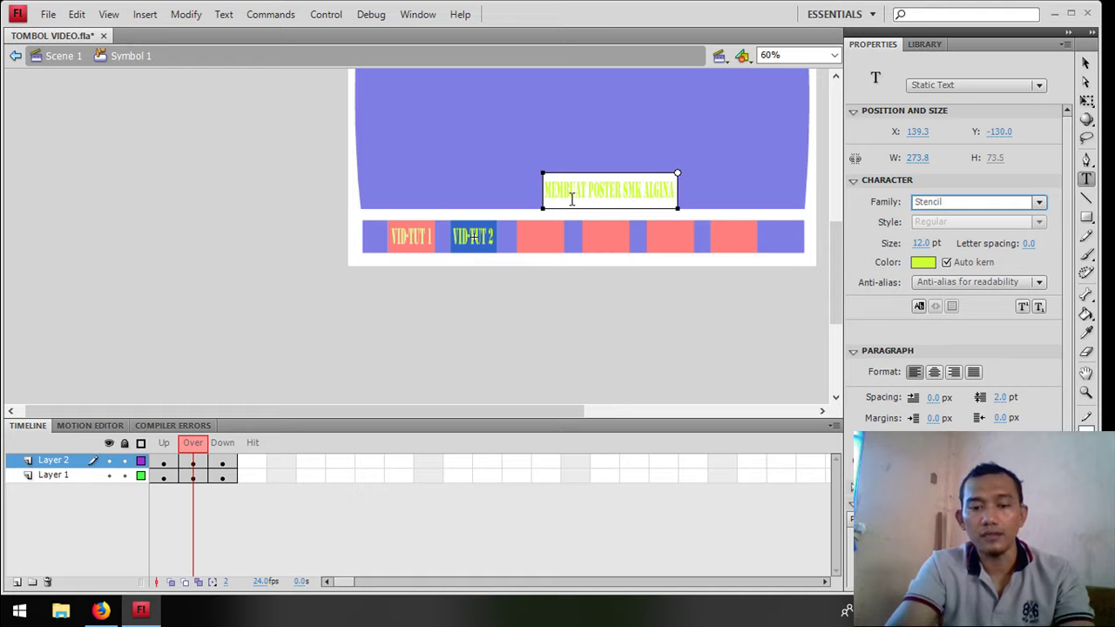
type(" DI COREL DRAW")
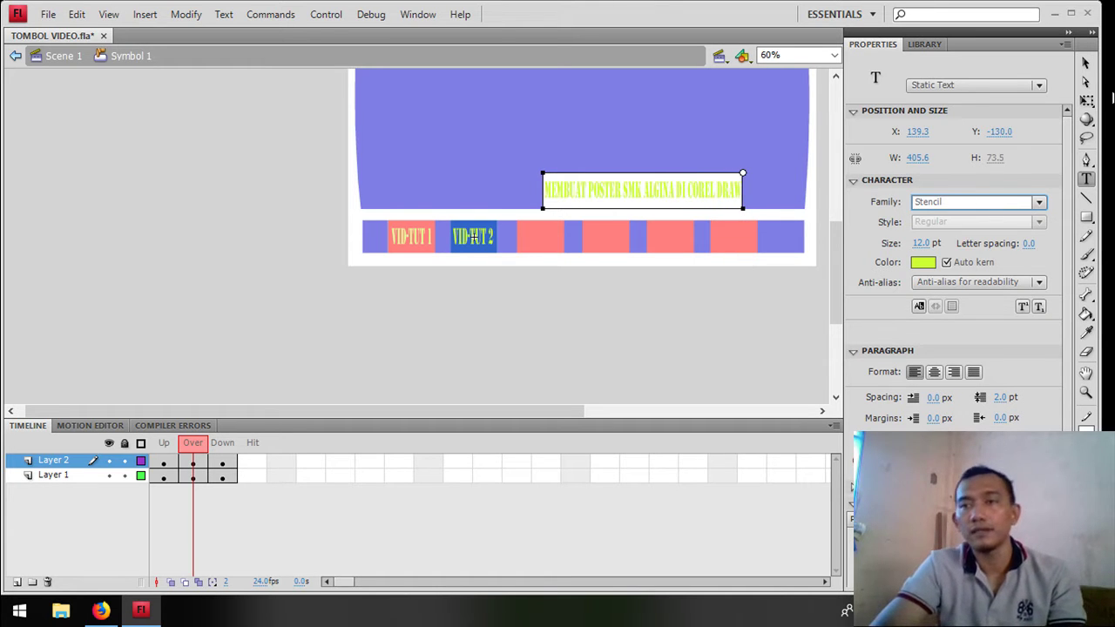
Stretch the MEMBUAT POSTER title to a width of about 783.4 with Free Transform and colour it white.
left_click(1086, 100)
left_click_drag(561, 188, 764, 200)
left_click(924, 261)
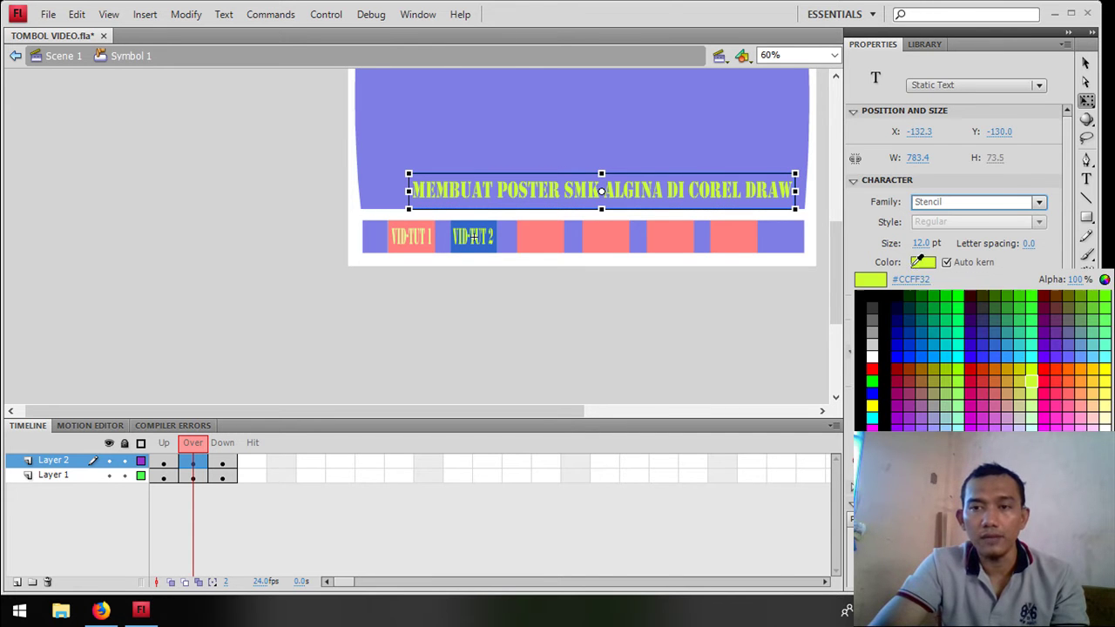
left_click(873, 352)
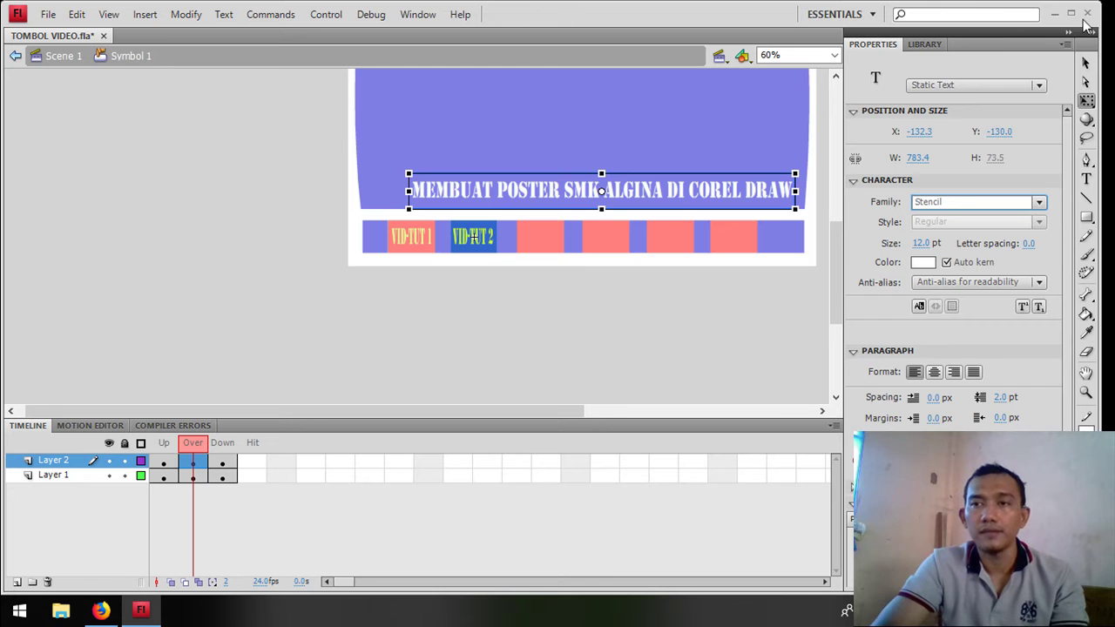
Move the white title left to an X position of about -175.4 and return to Scene 1.
left_click(1087, 62)
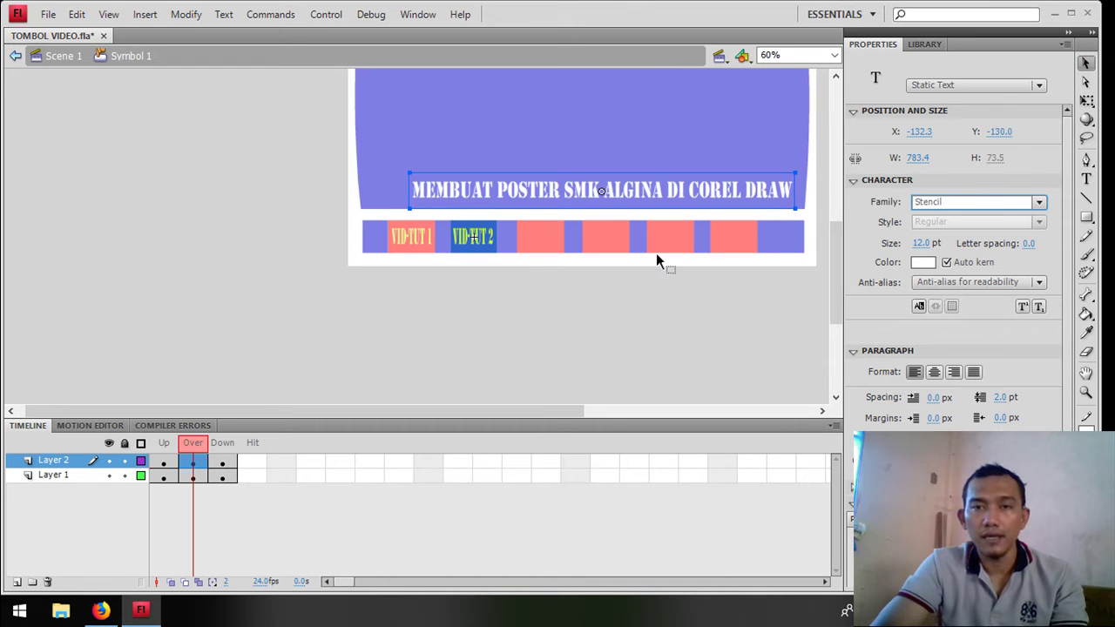
left_click_drag(673, 195, 651, 195)
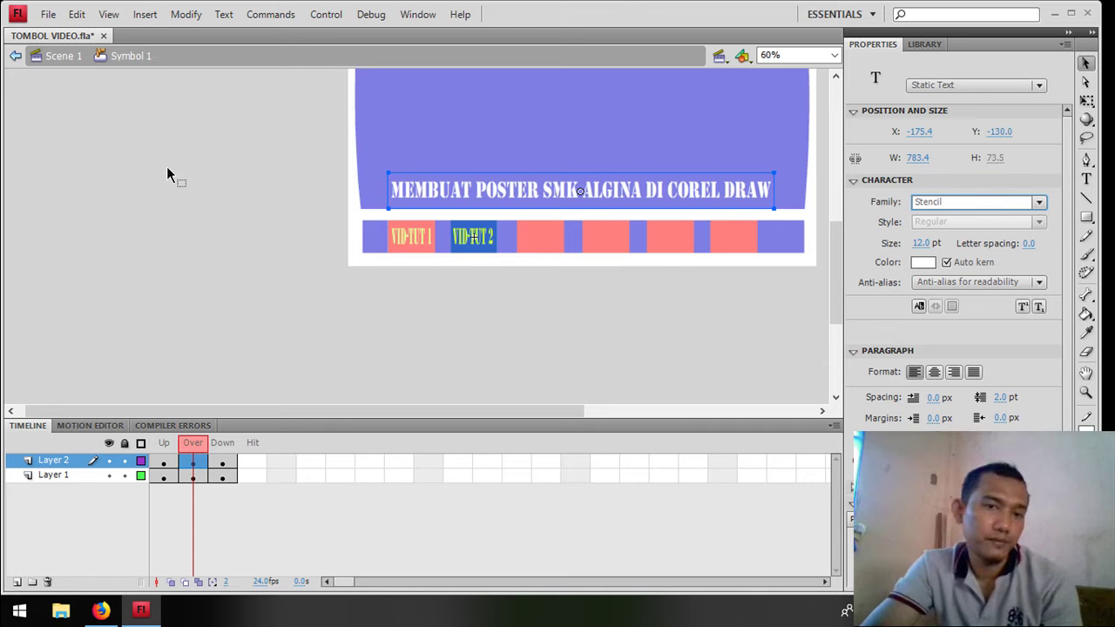
left_click(63, 57)
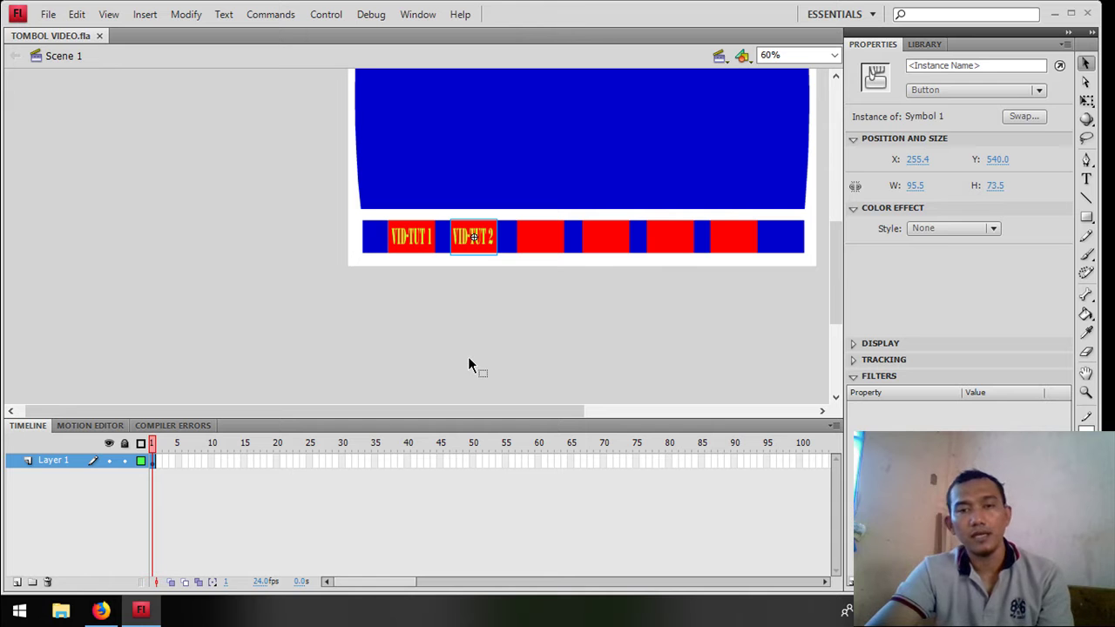
In File Explorer, open the folder containing yoga corel.flv from the recent files and copy that video.
key("super+e")
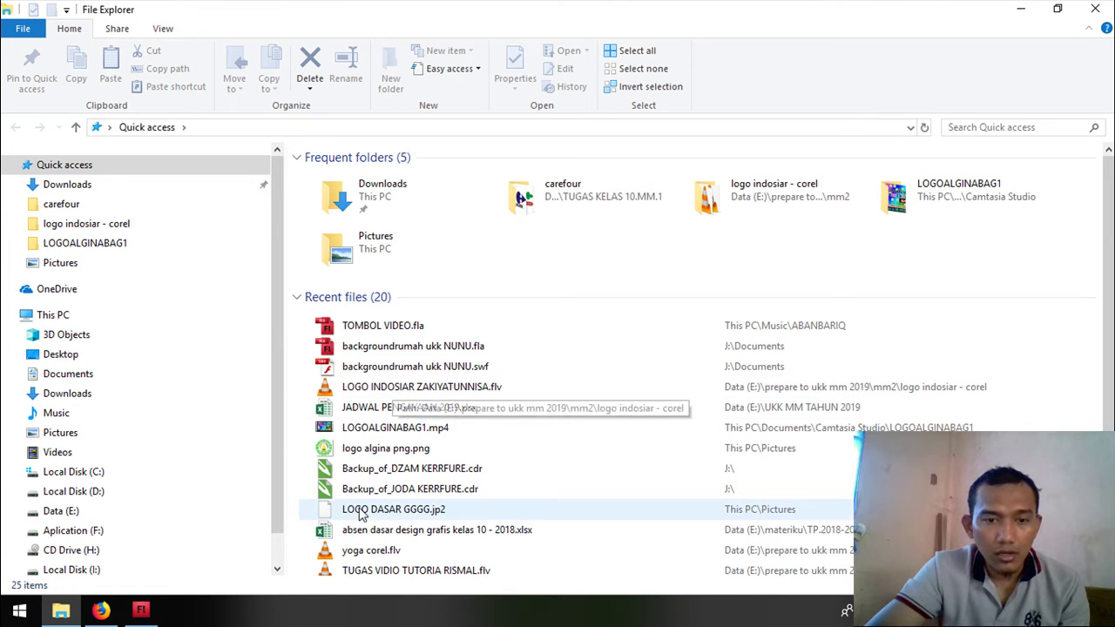
left_click(392, 390)
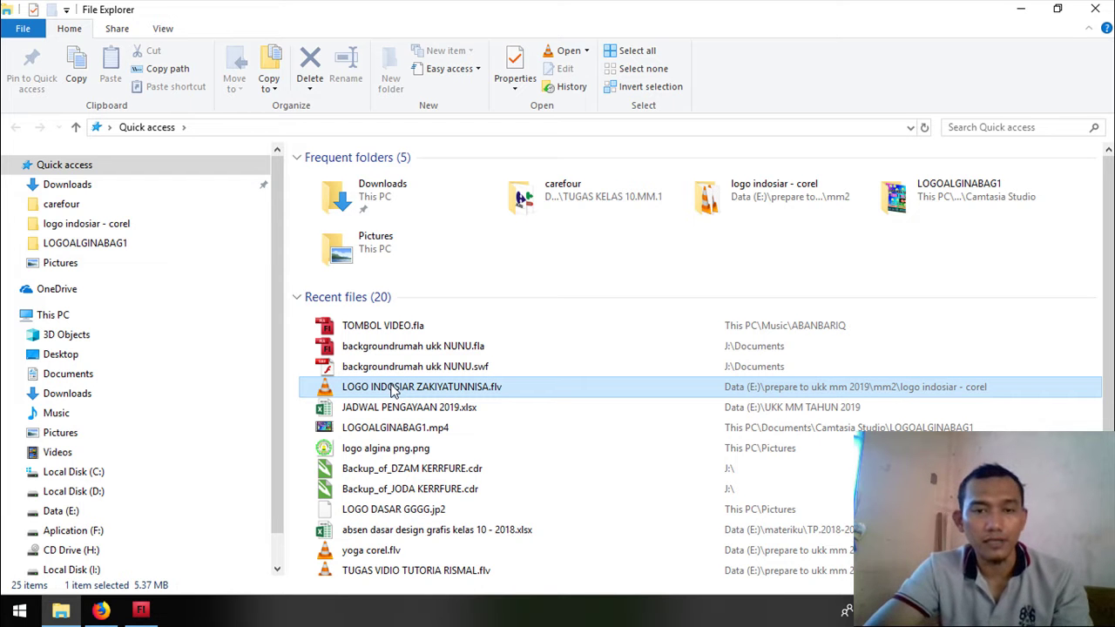
left_click(383, 552)
right_click(383, 553)
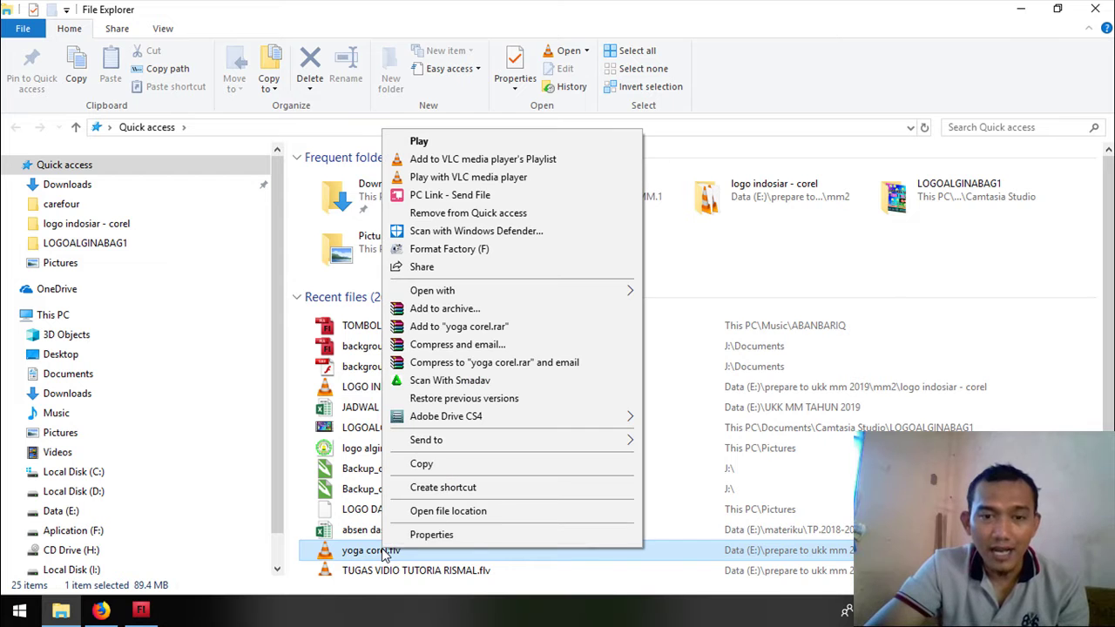
left_click(440, 513)
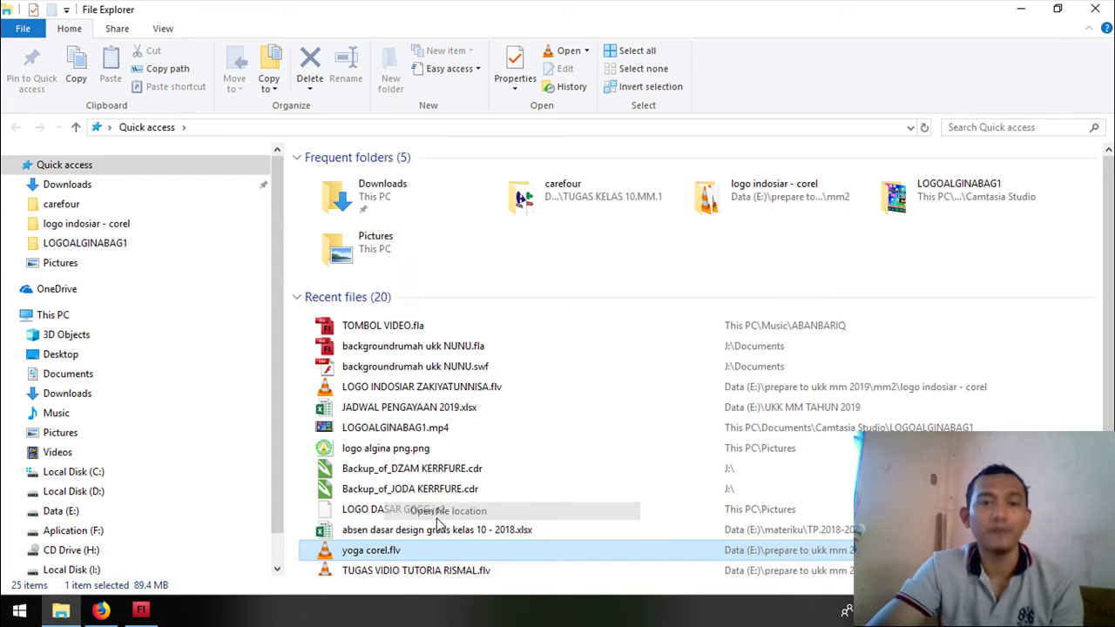
left_click(538, 351)
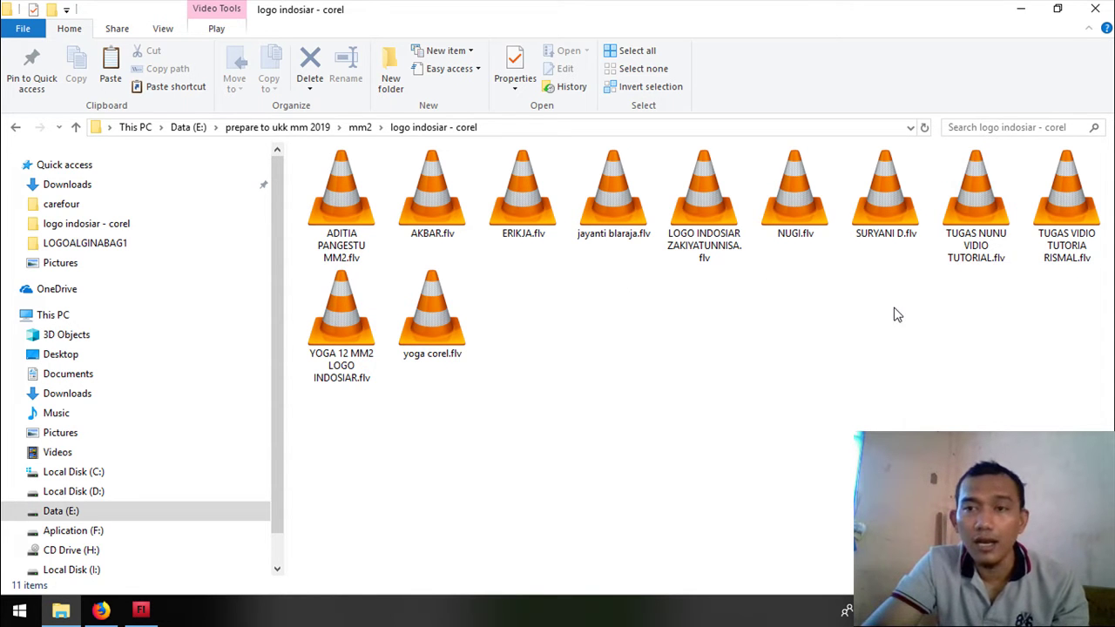
left_click(967, 266)
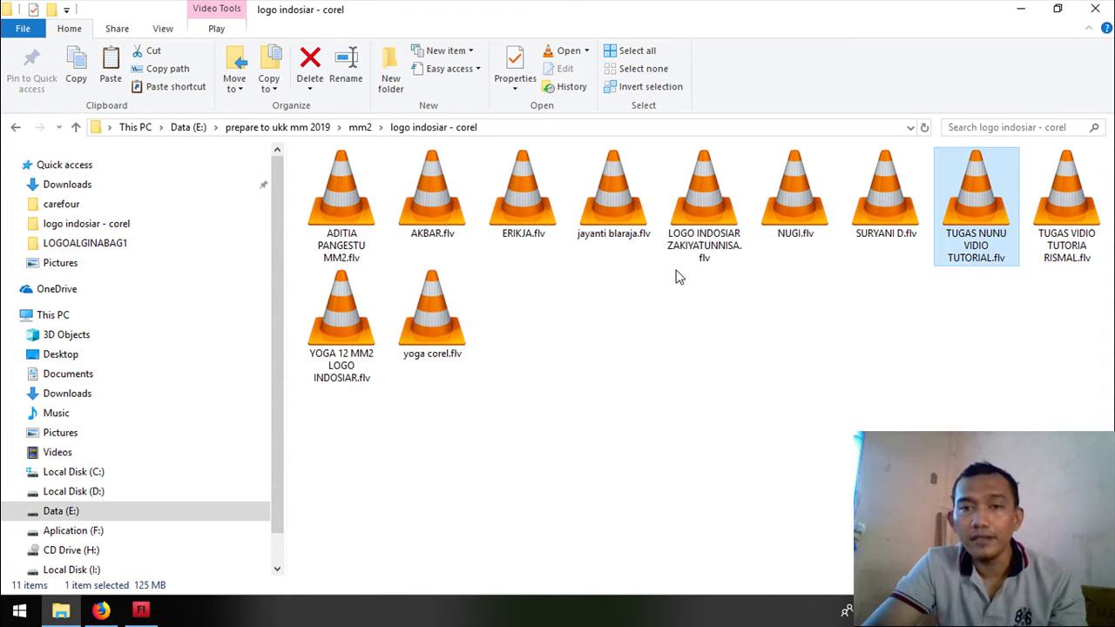
left_click(423, 321)
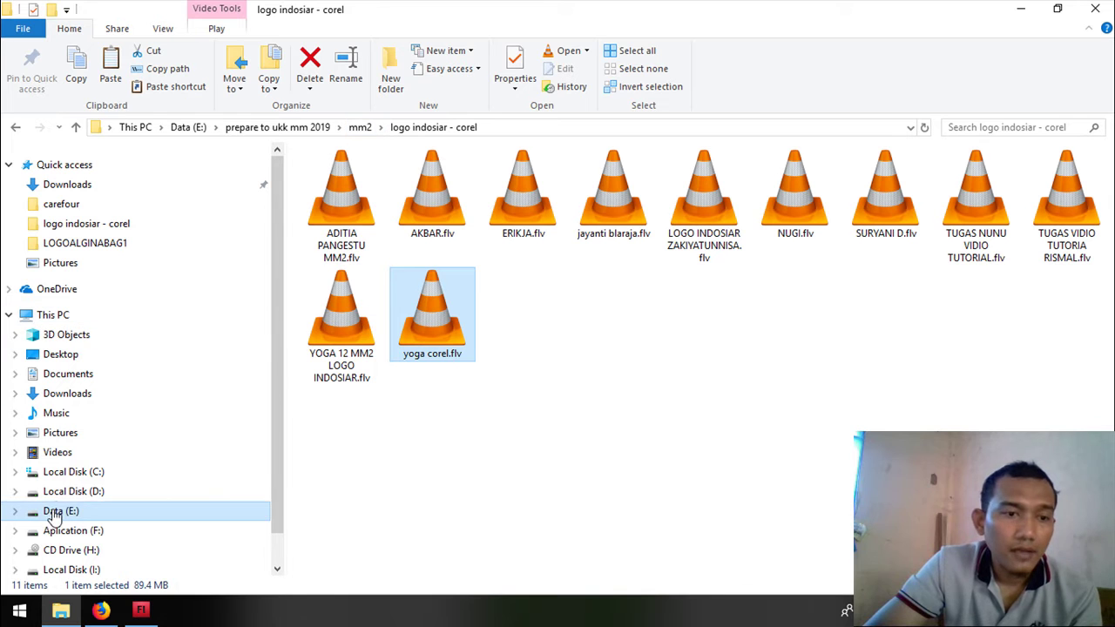
Switch back to Flash and check in which folder TOMBOL VIDEO.fla is saved.
left_click(71, 380)
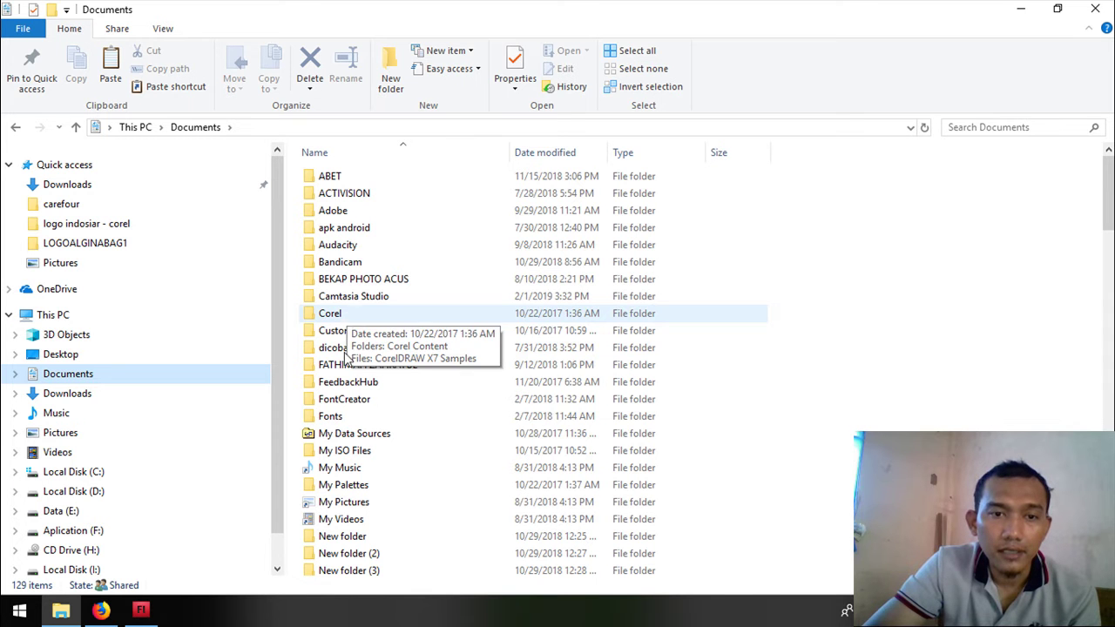
left_click(141, 609)
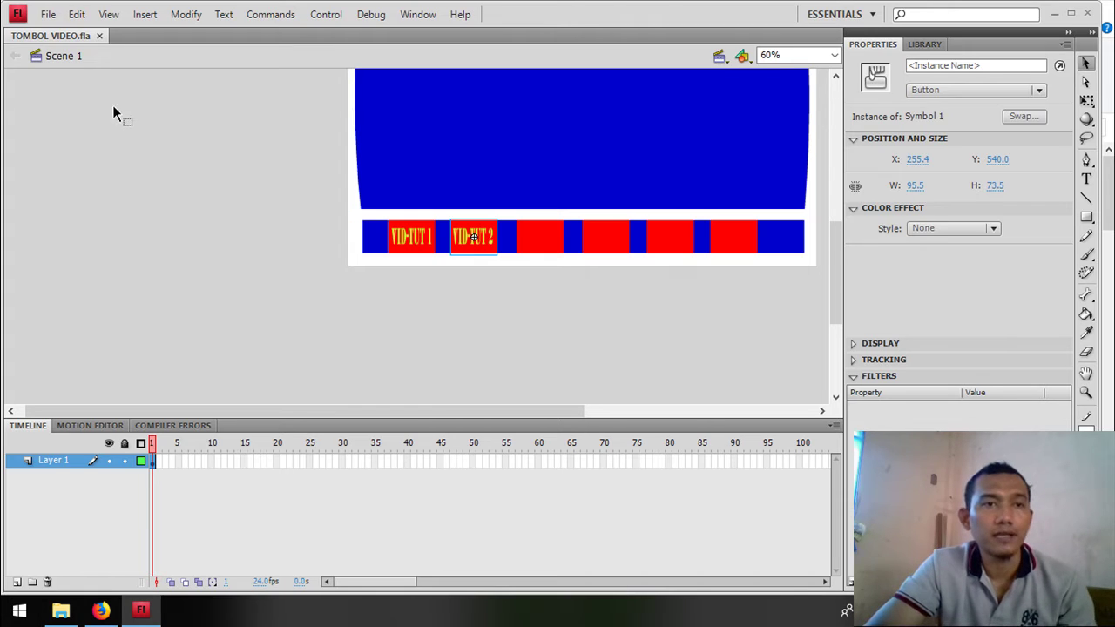
left_click(47, 14)
left_click(142, 184)
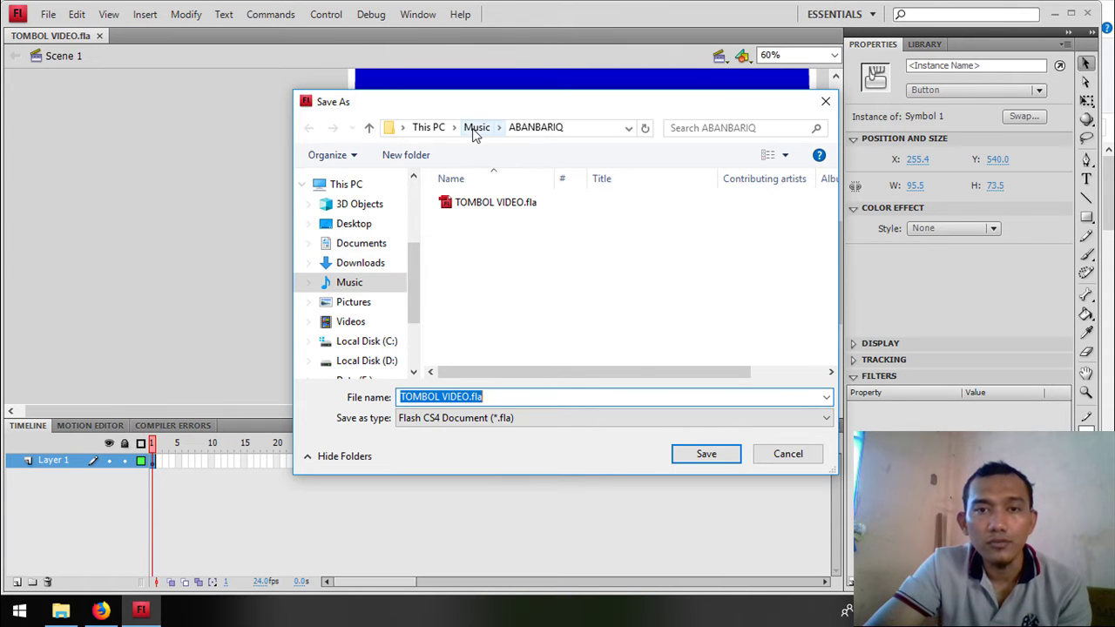
left_click(802, 455)
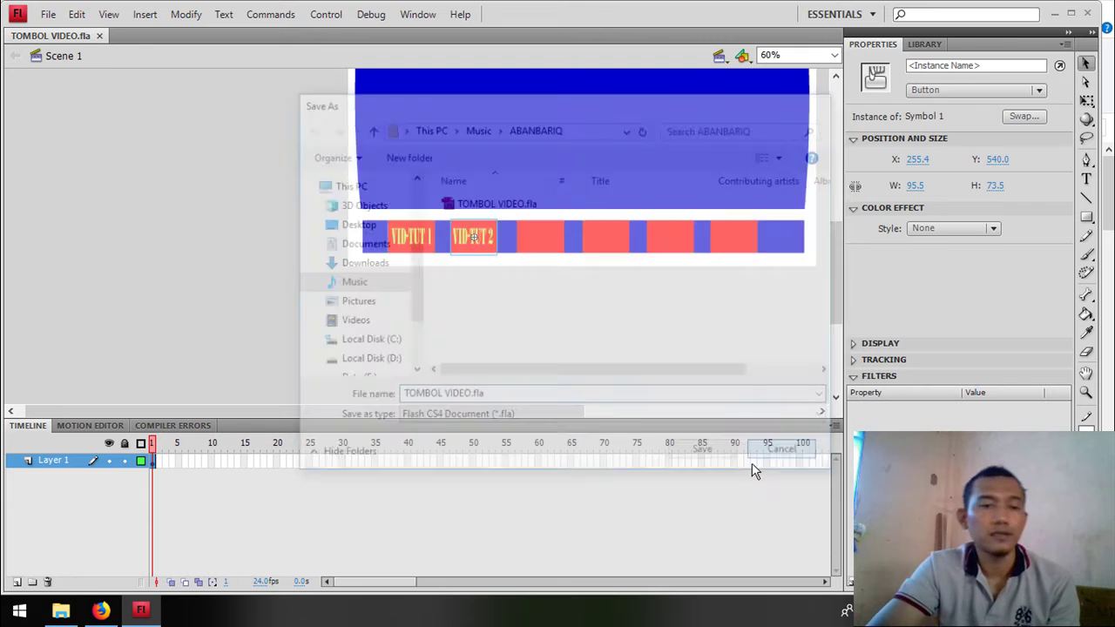
In File Explorer, create a VIDEOTUTOR folder inside Music\ABANBARIQ and paste the copied yoga corel.flv video into it.
left_click(61, 611)
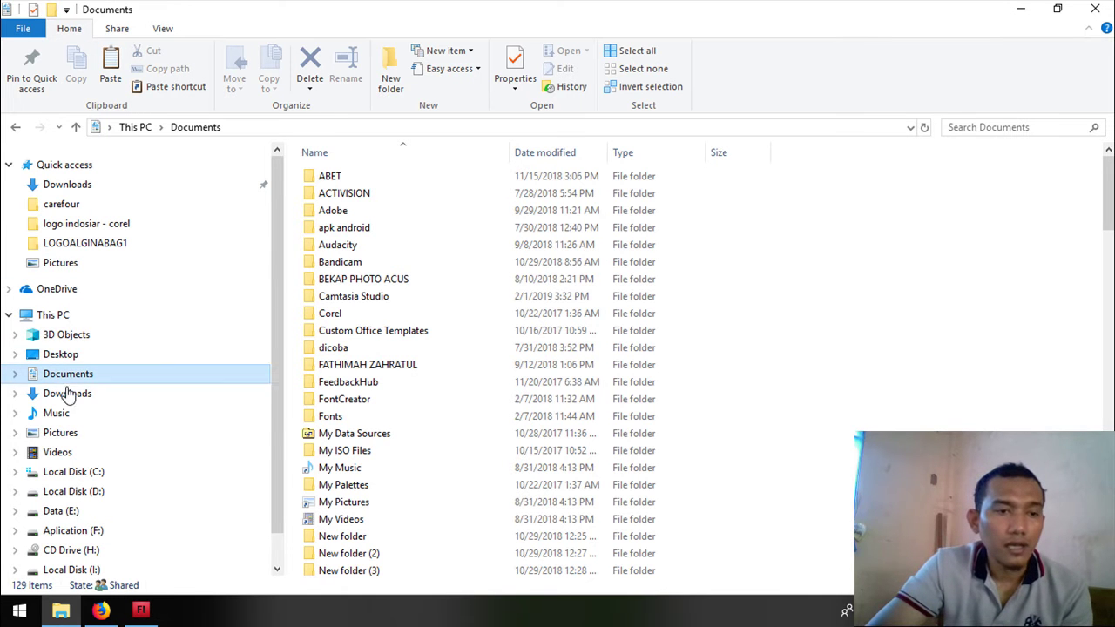
left_click(65, 413)
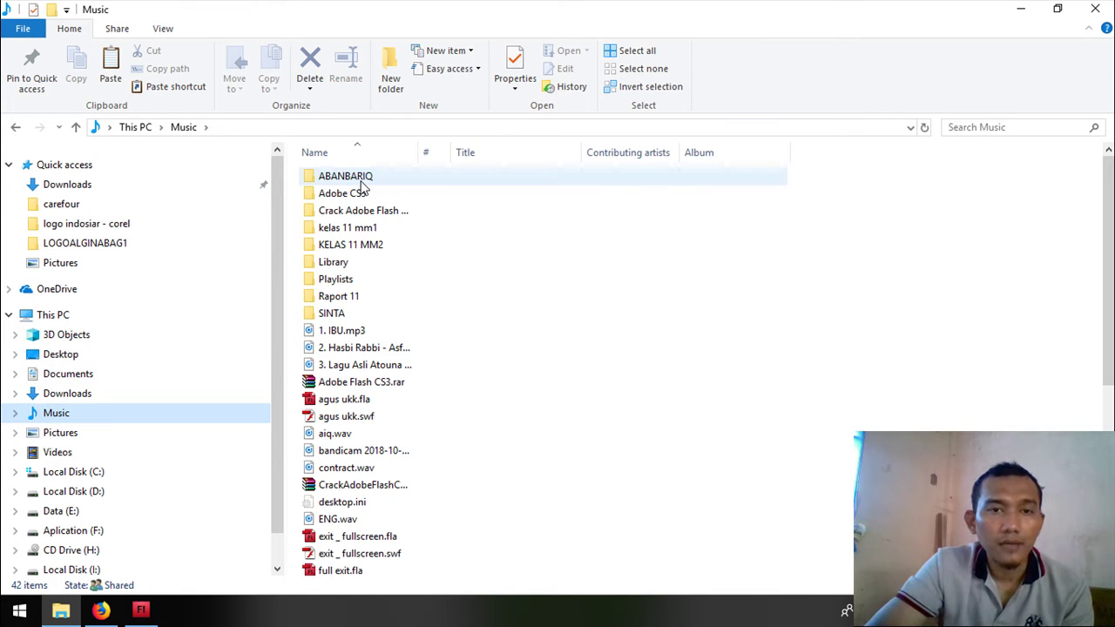
double_click(360, 178)
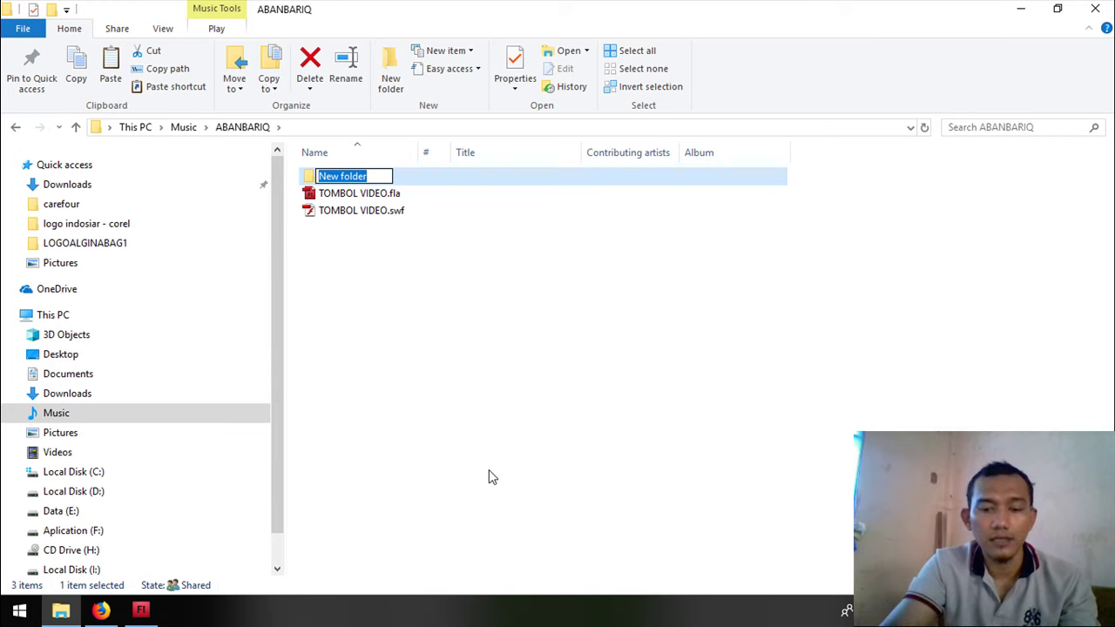
type("VIDEO T")
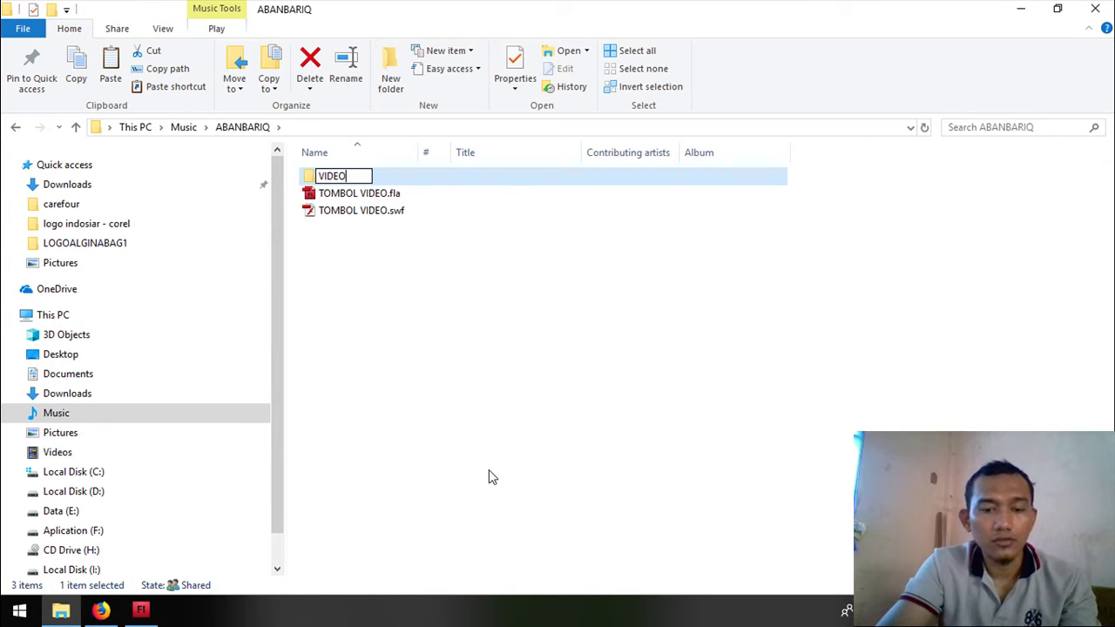
key("BackSpace")
key("BackSpace")
type("T")
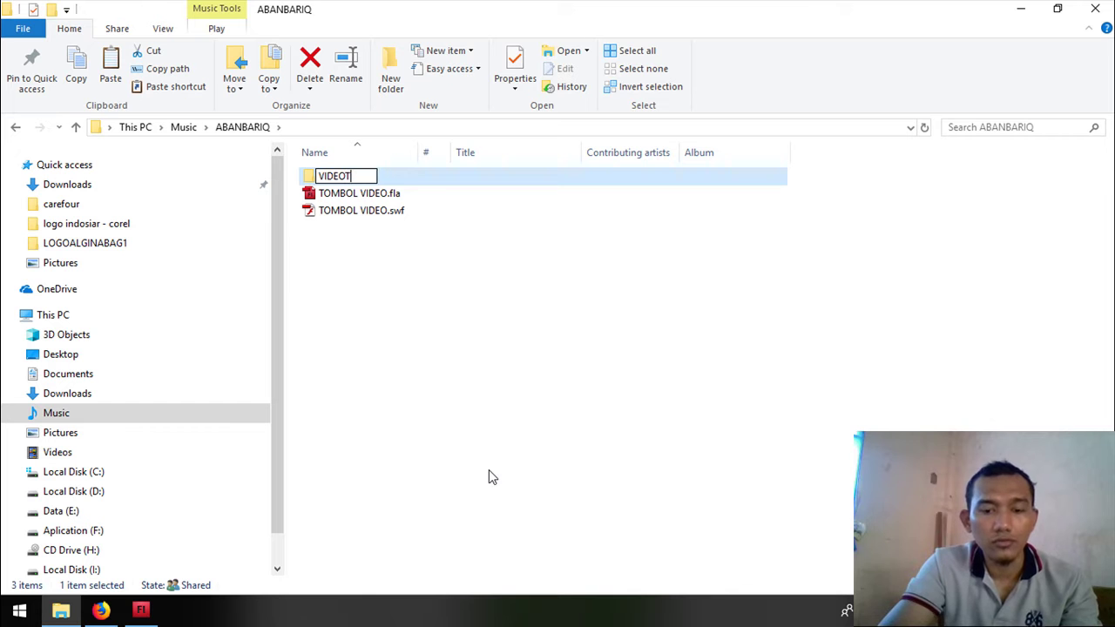
type("UTOR")
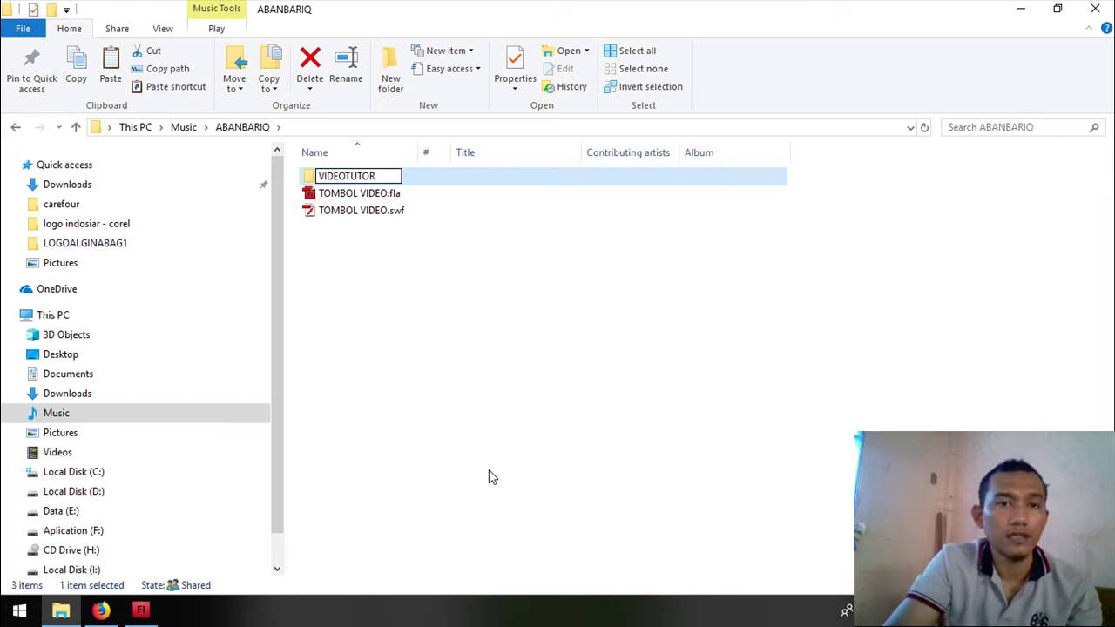
key("Return")
key("Return")
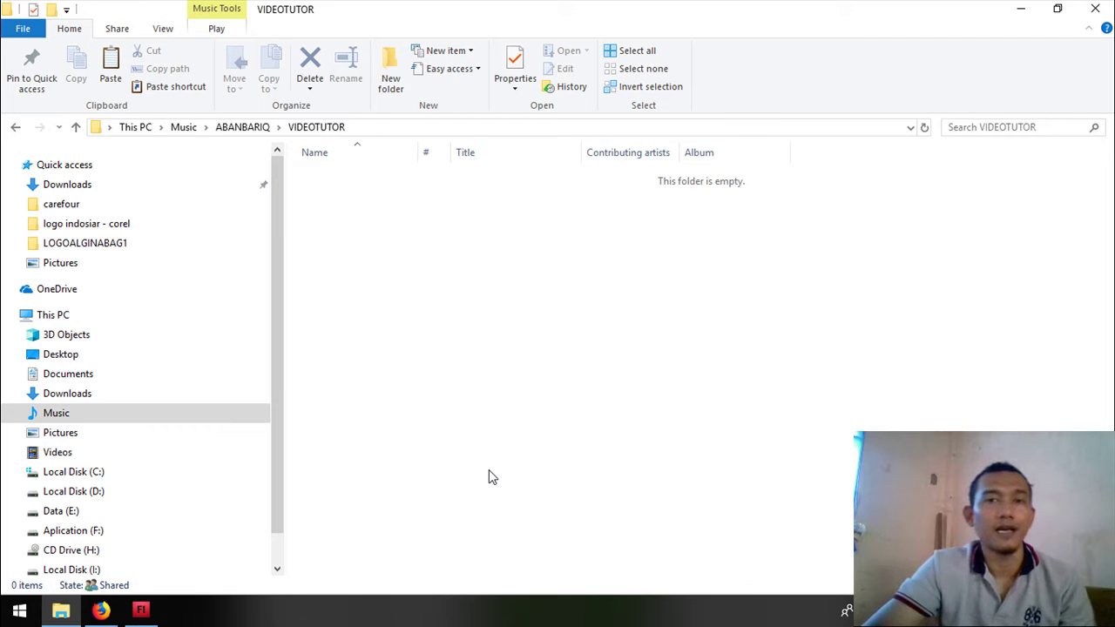
key("ctrl+v")
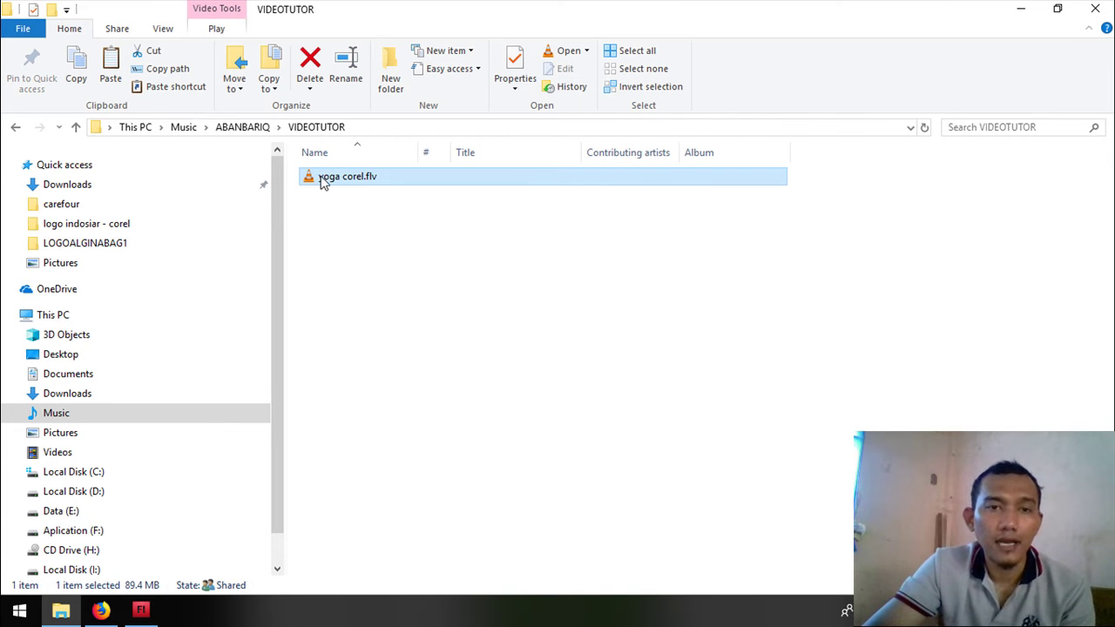
Switch back to Flash and place an FLVPlayback video component on the stage over the blue screen area.
left_click(141, 609)
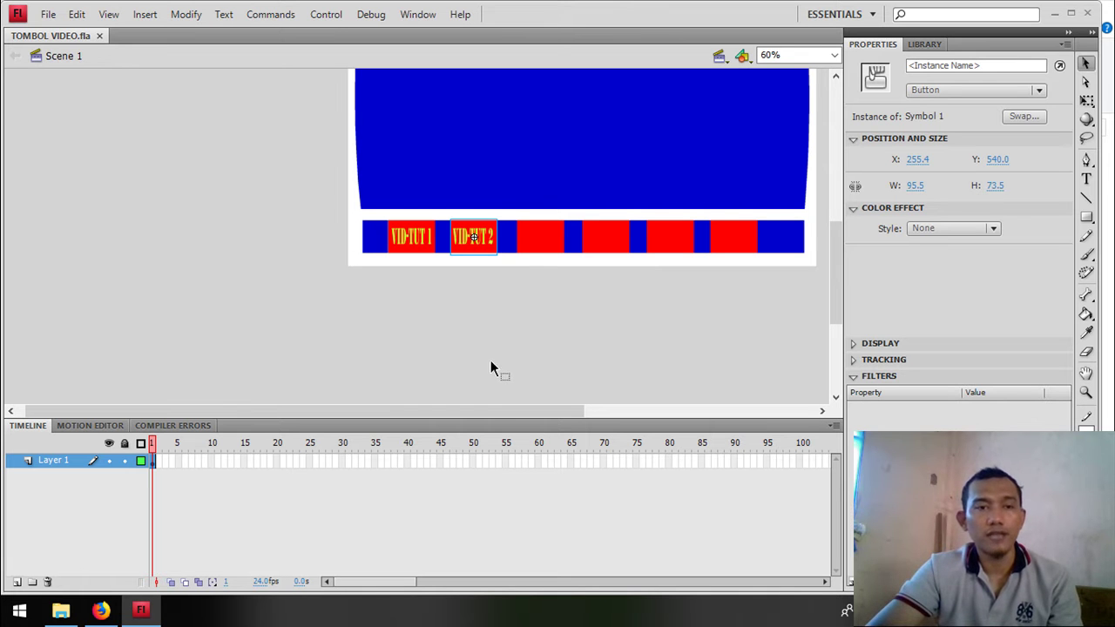
left_click(418, 14)
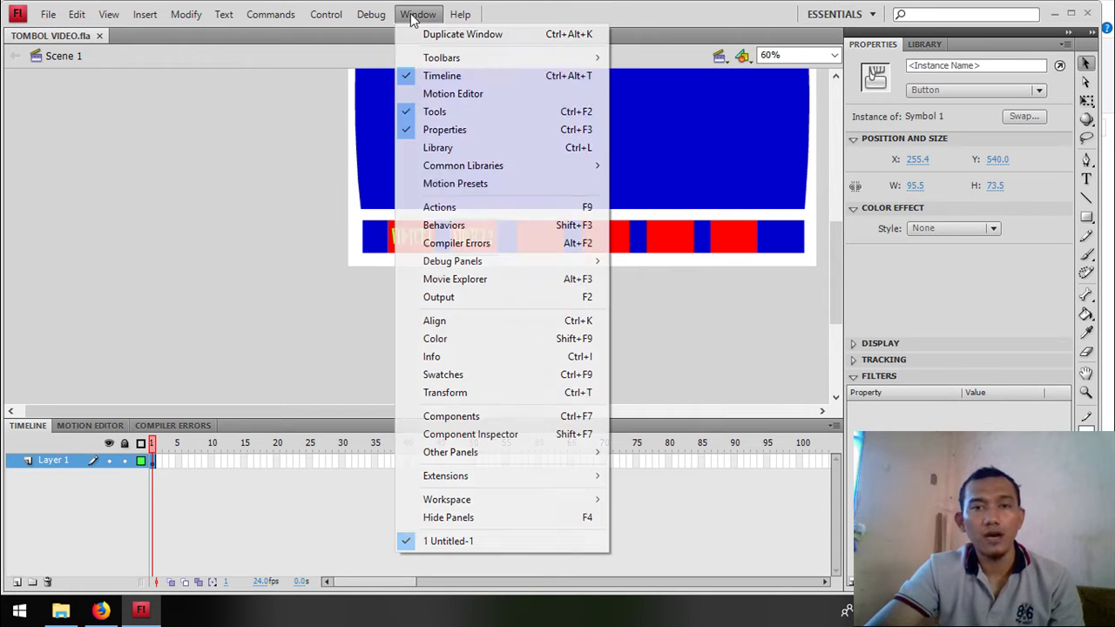
left_click(477, 416)
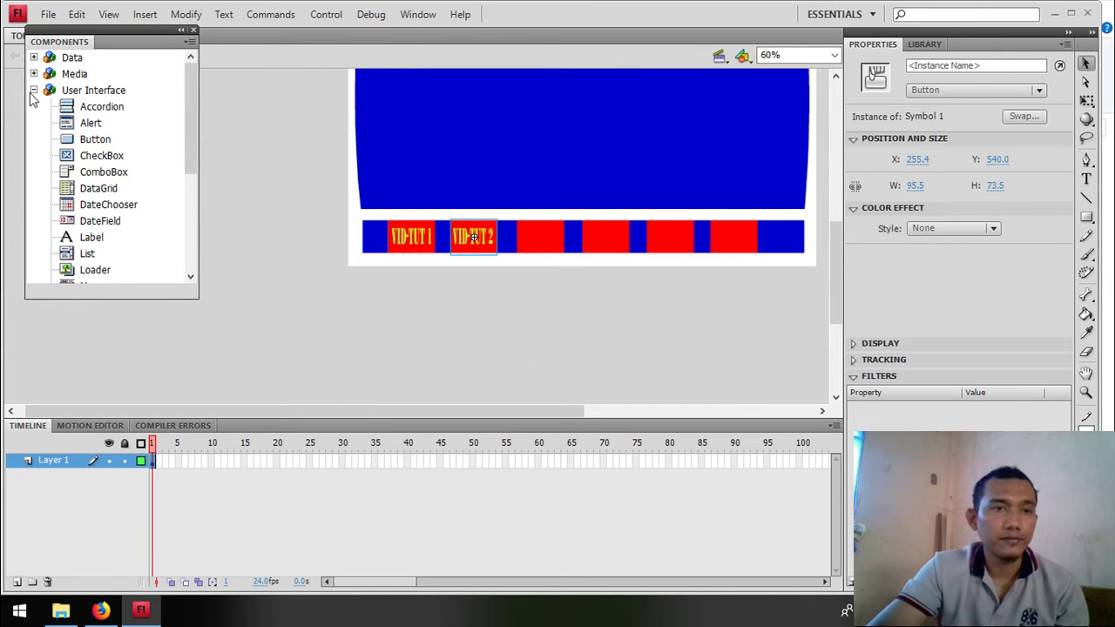
left_click(34, 91)
left_click(34, 106)
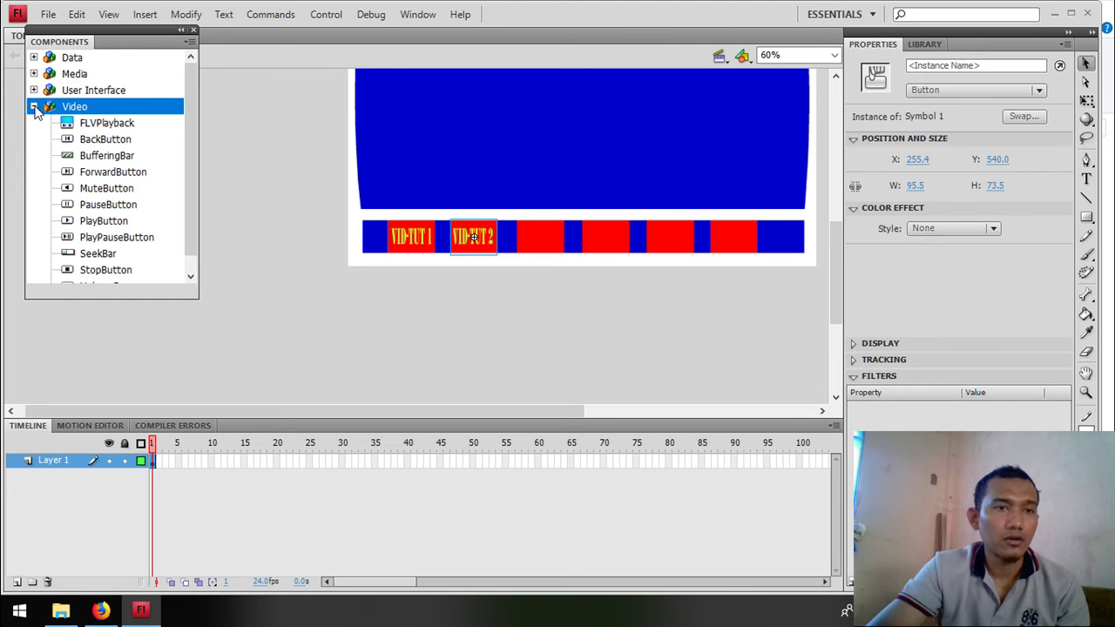
left_click(94, 126)
left_click_drag(109, 129, 535, 132)
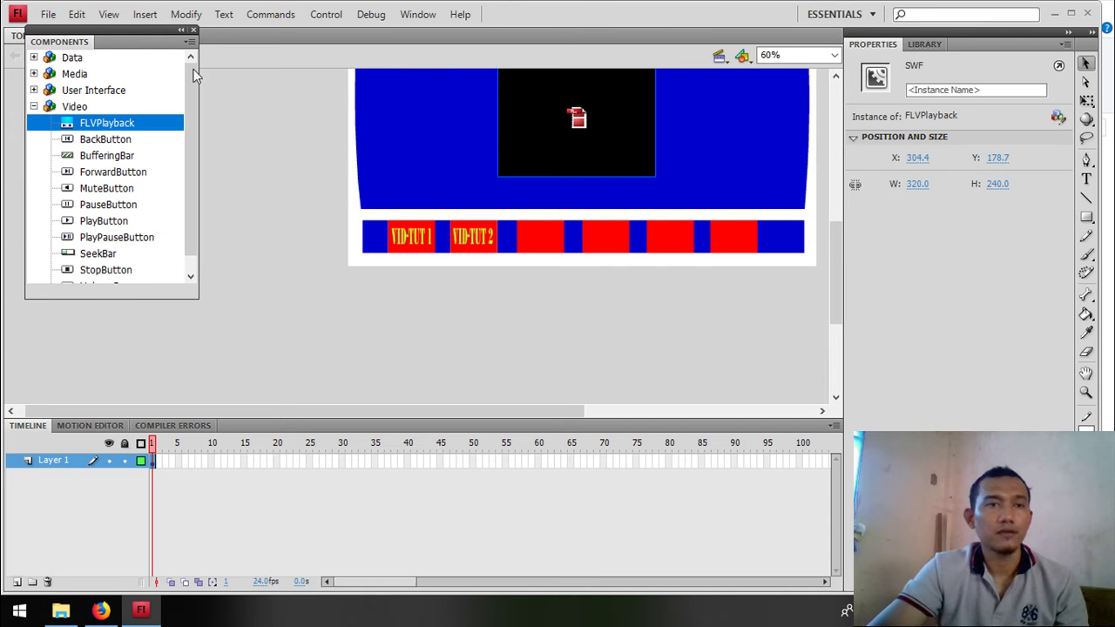
left_click(194, 30)
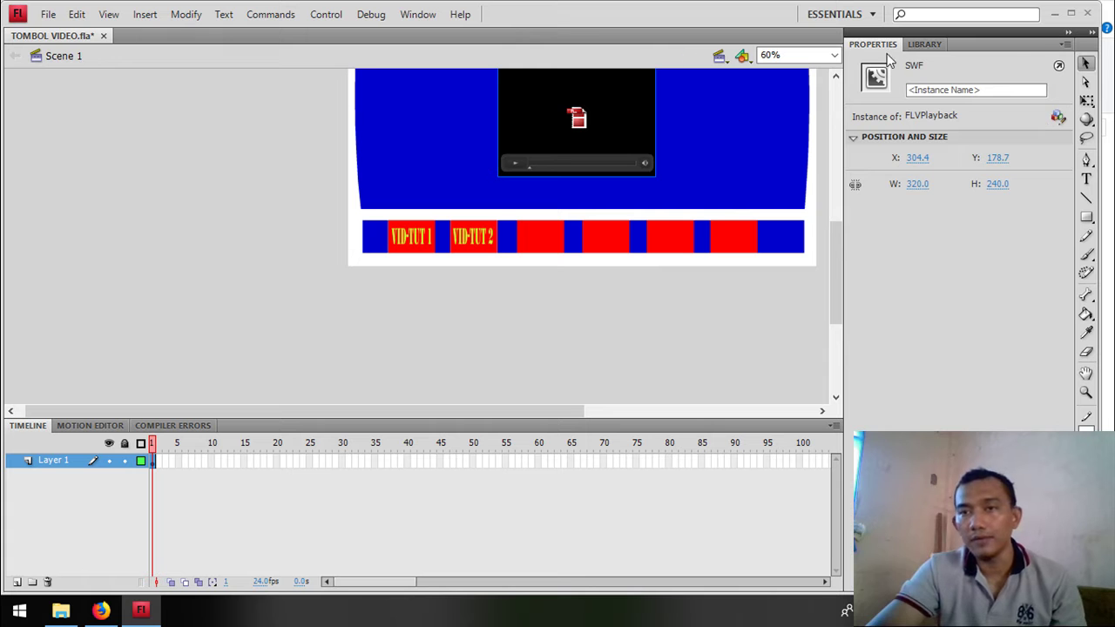
Set the FLVPlayback component's contentPath to yoga corel.flv from Music\ABANBARIQ\VIDEOTUTOR, keeping Match source dimensions enabled.
left_click(1058, 118)
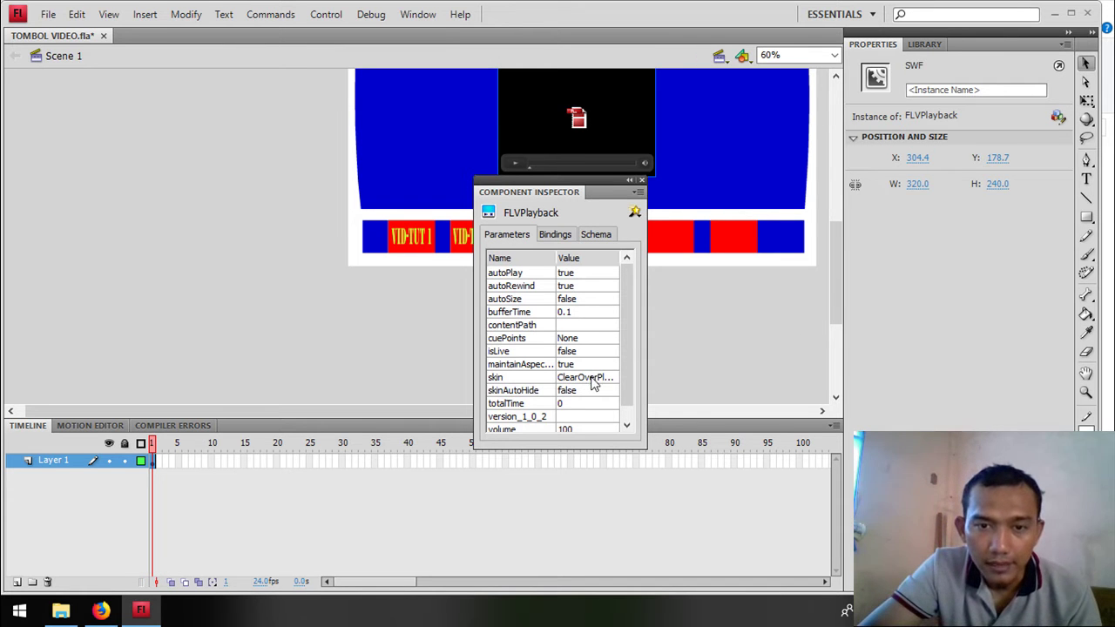
left_click(599, 326)
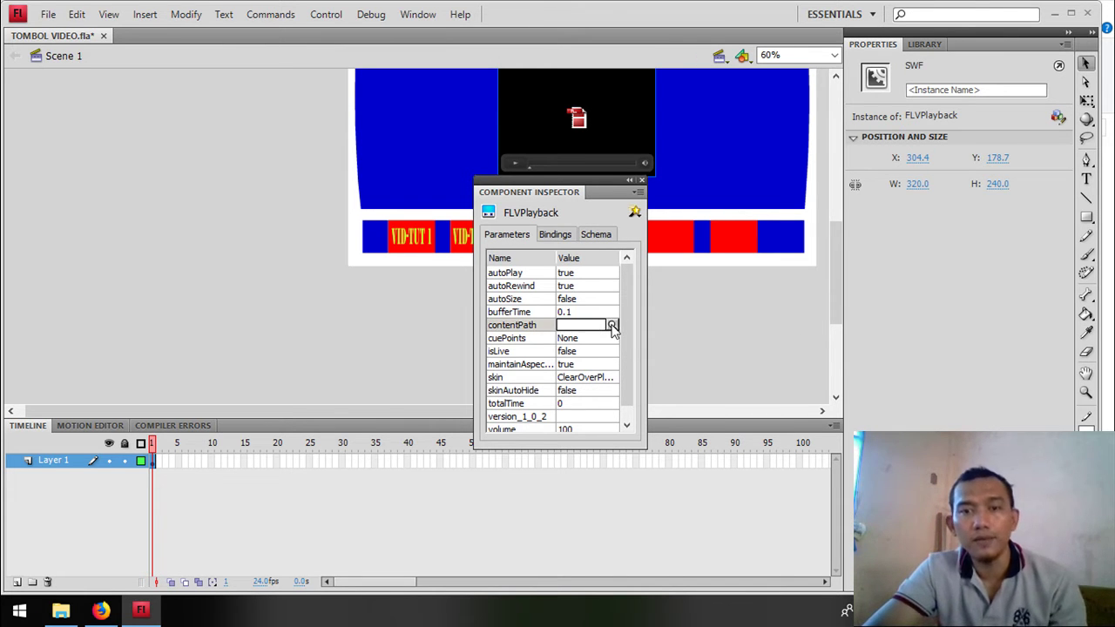
left_click(612, 326)
left_click(725, 303)
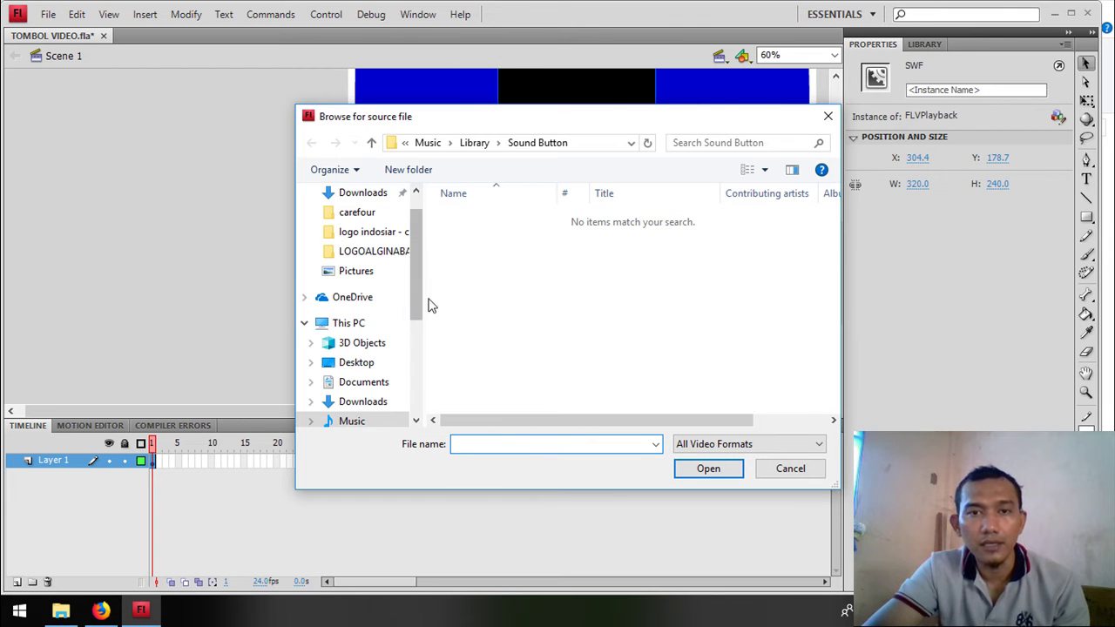
left_click(354, 382)
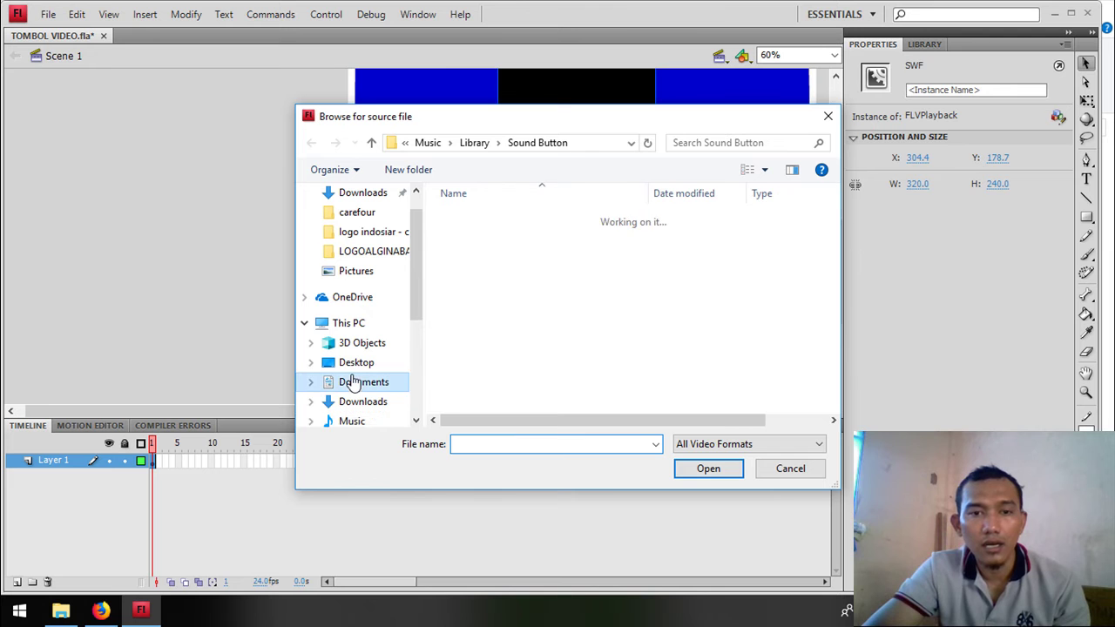
left_click(369, 422)
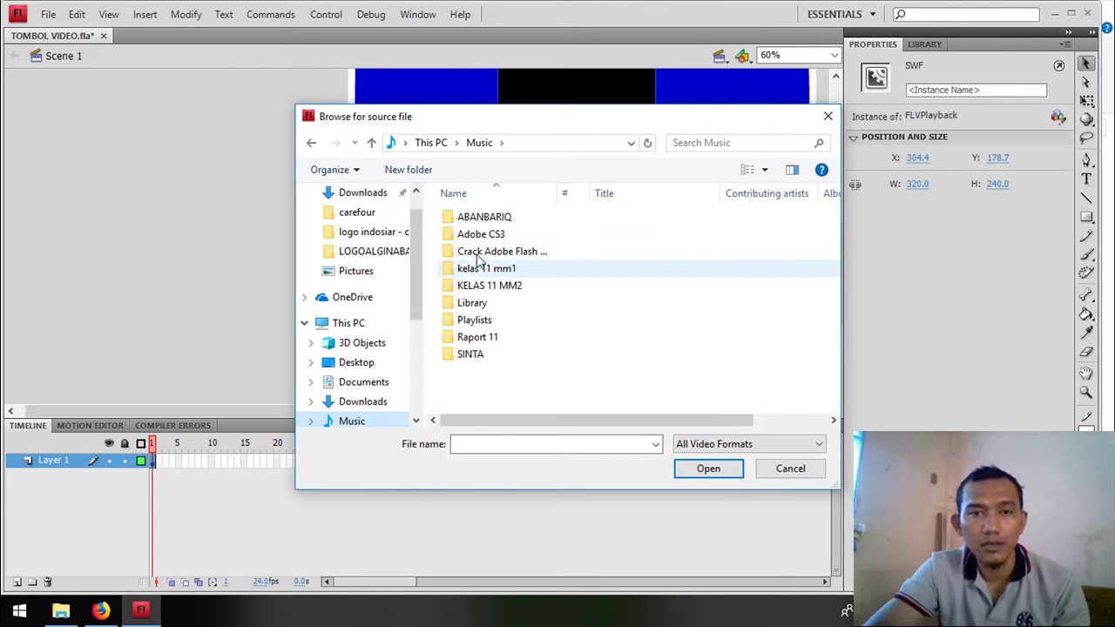
double_click(481, 221)
double_click(481, 218)
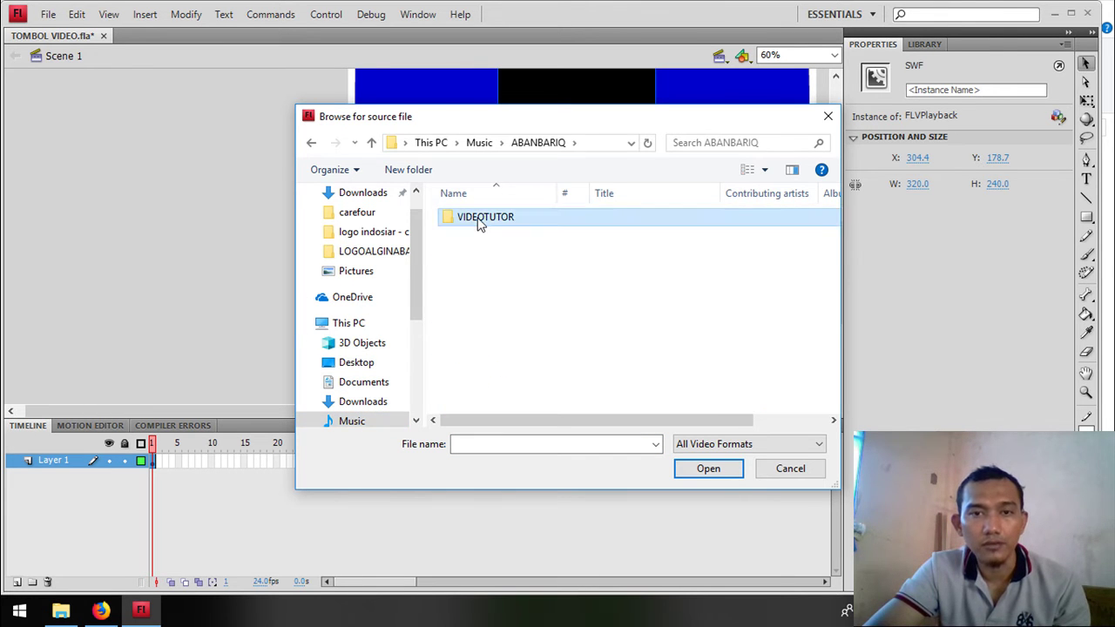
left_click(468, 250)
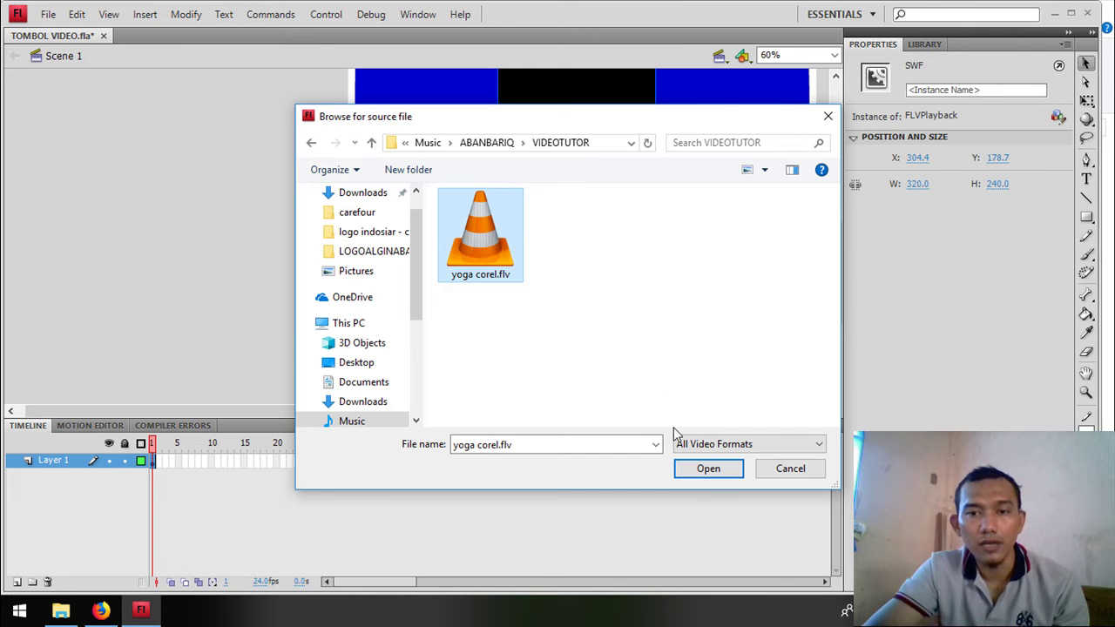
left_click(710, 472)
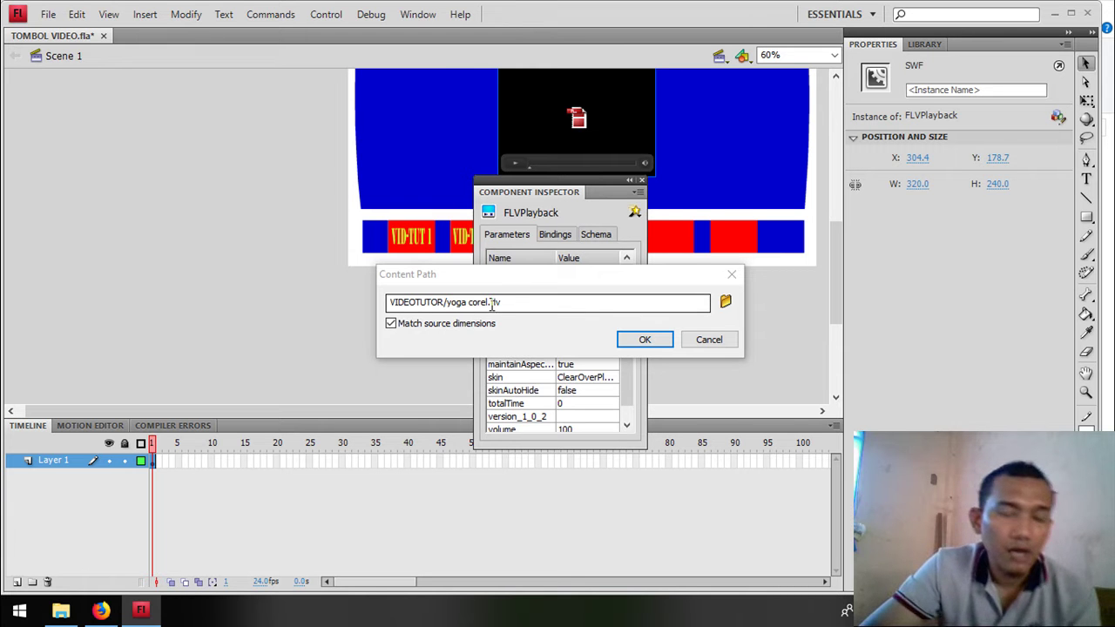
left_click(646, 340)
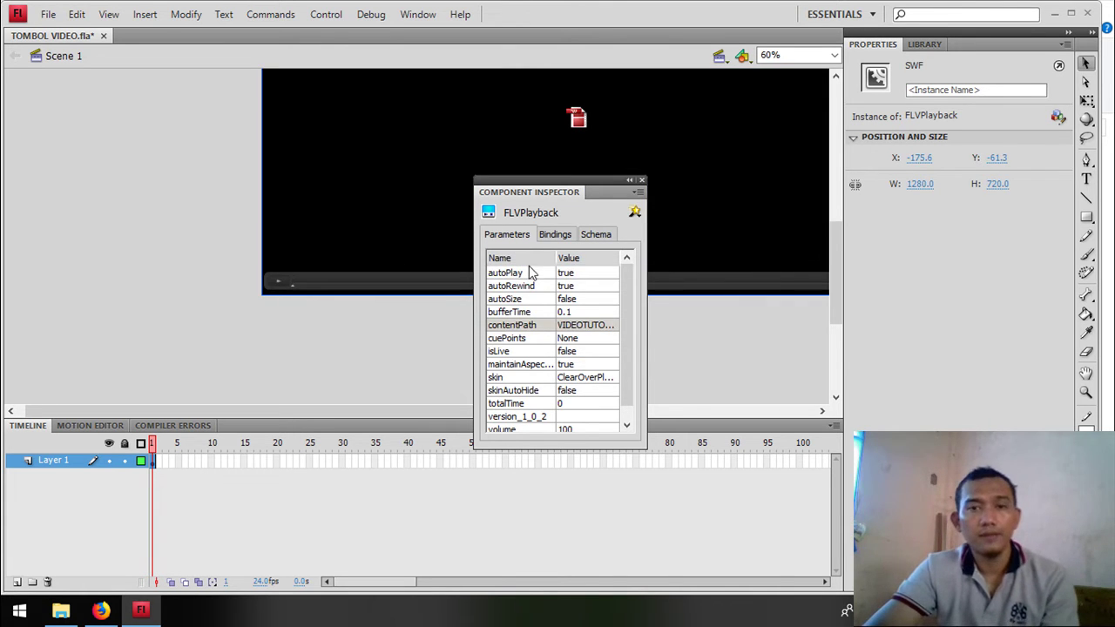
left_click(642, 182)
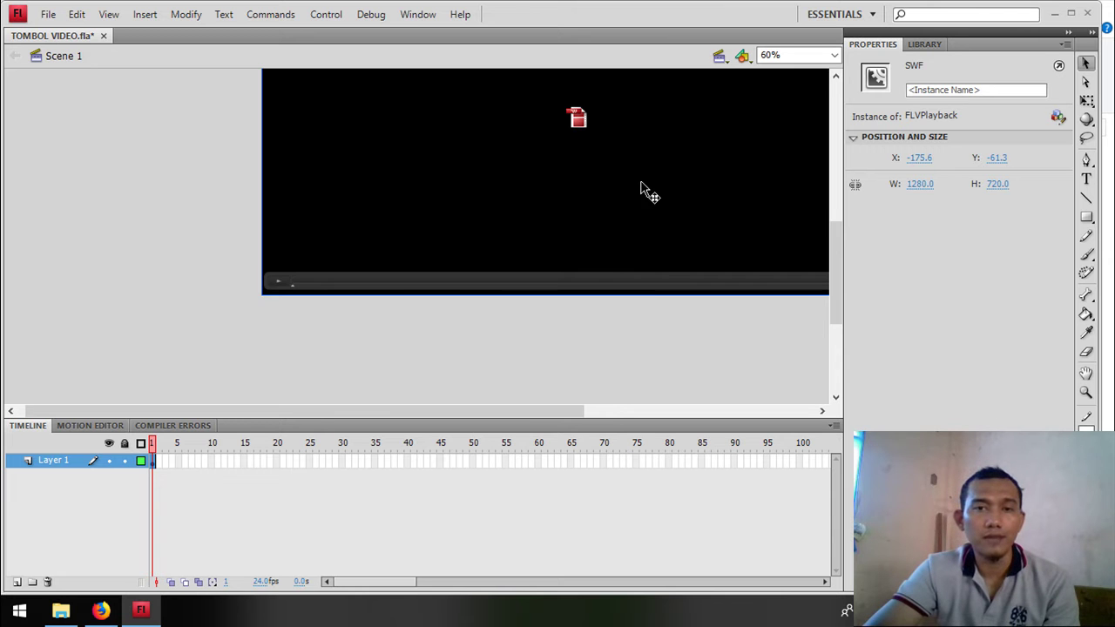
Scale the video player down to about 755 x 425 px with Free Transform and centre it within the blue screen area.
left_click_drag(526, 412, 595, 413)
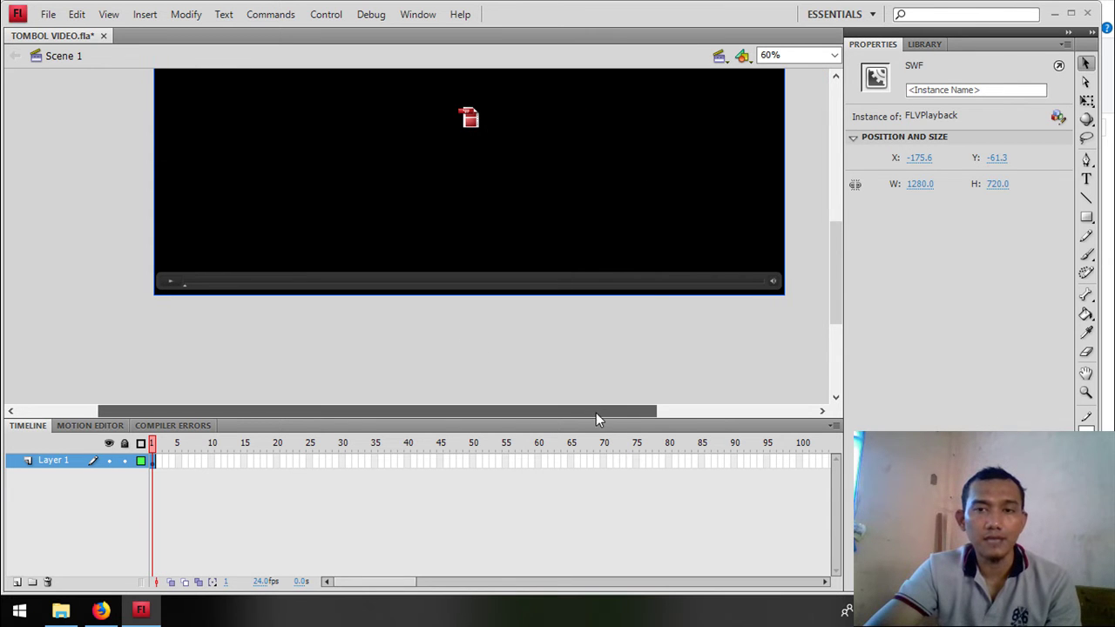
left_click_drag(833, 316, 836, 263)
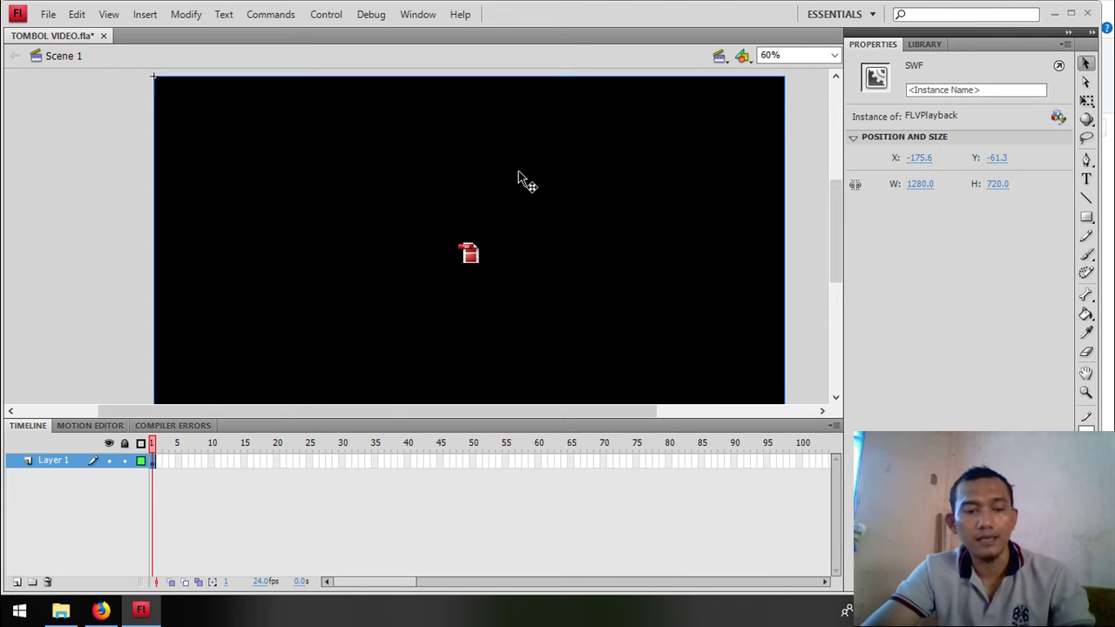
key("q")
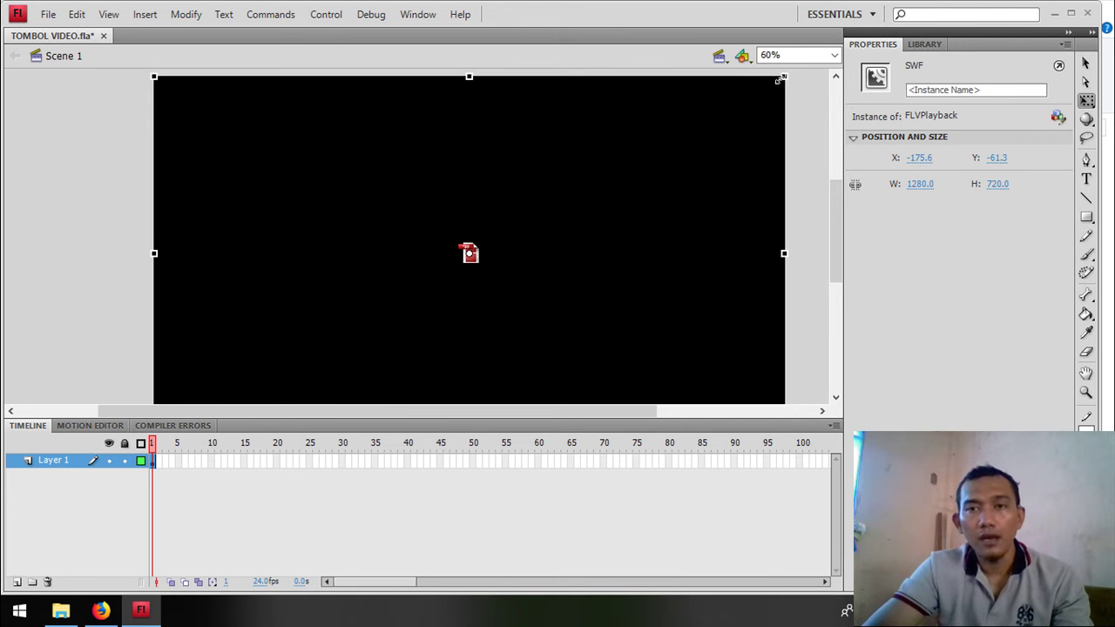
left_click_drag(783, 77, 574, 194)
left_click_drag(444, 319, 572, 251)
left_click_drag(712, 130, 660, 157)
left_click_drag(602, 217, 604, 186)
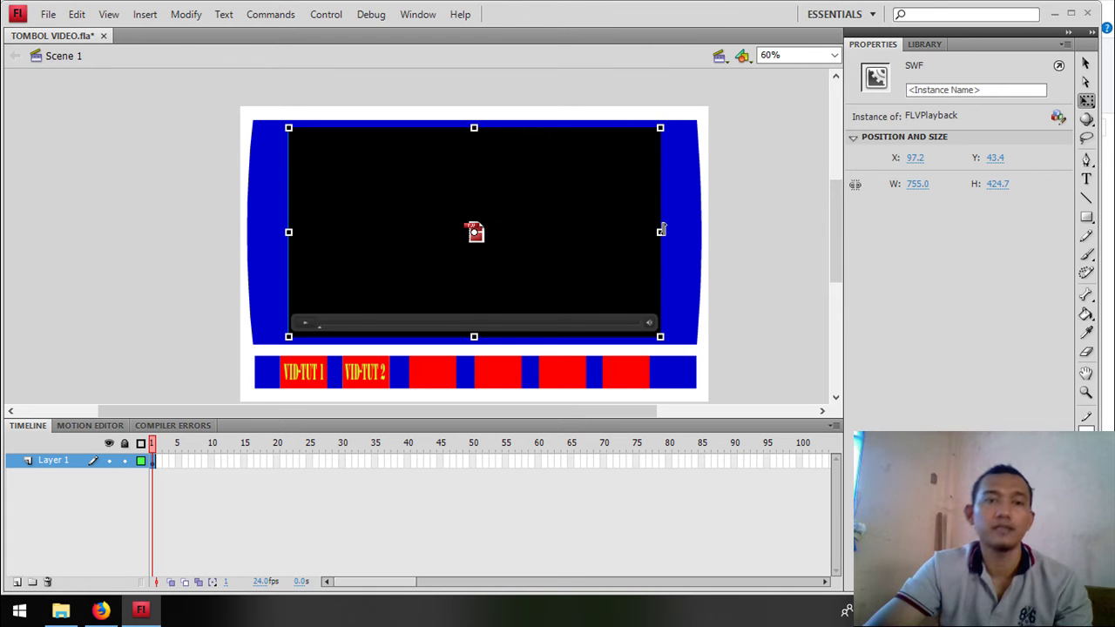
left_click(715, 251)
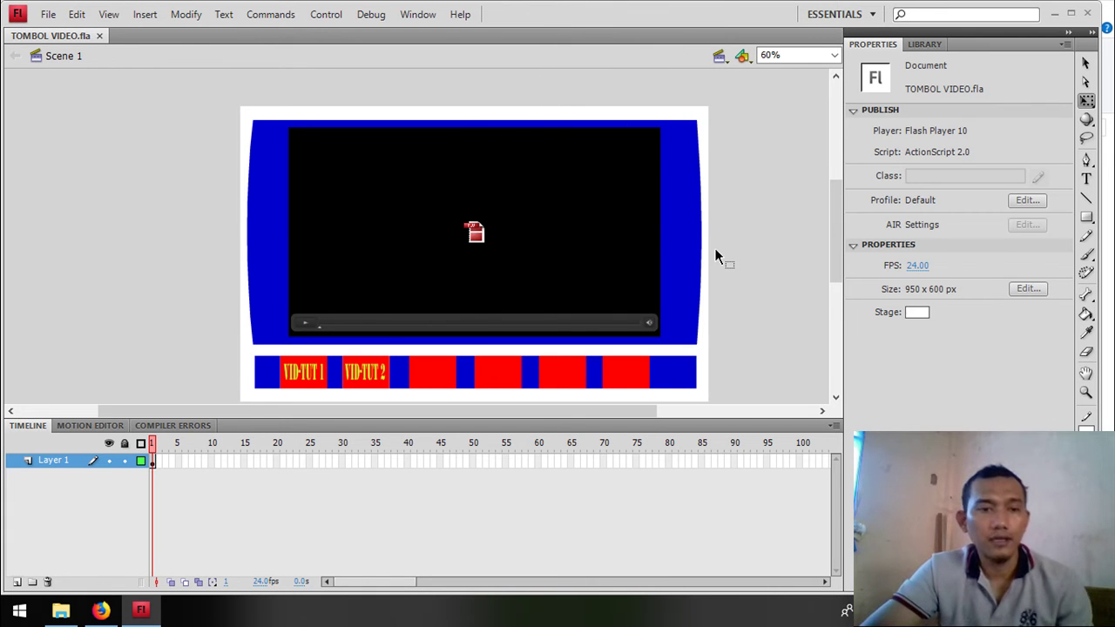
Cut the FLVPlayback video player from Layer 1.
left_click(527, 281)
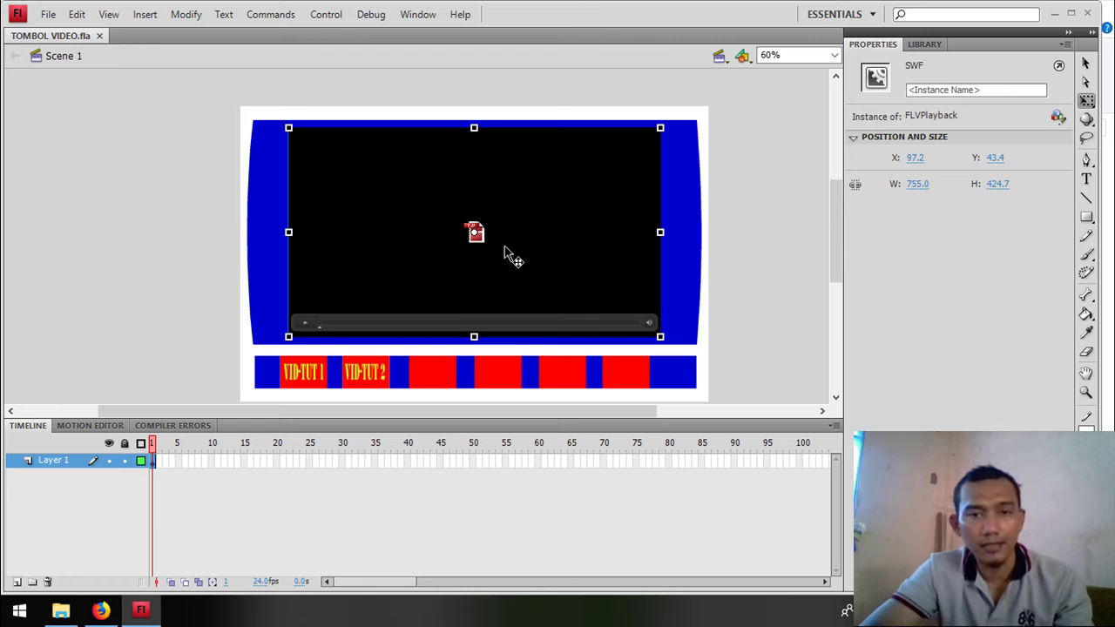
right_click(463, 294)
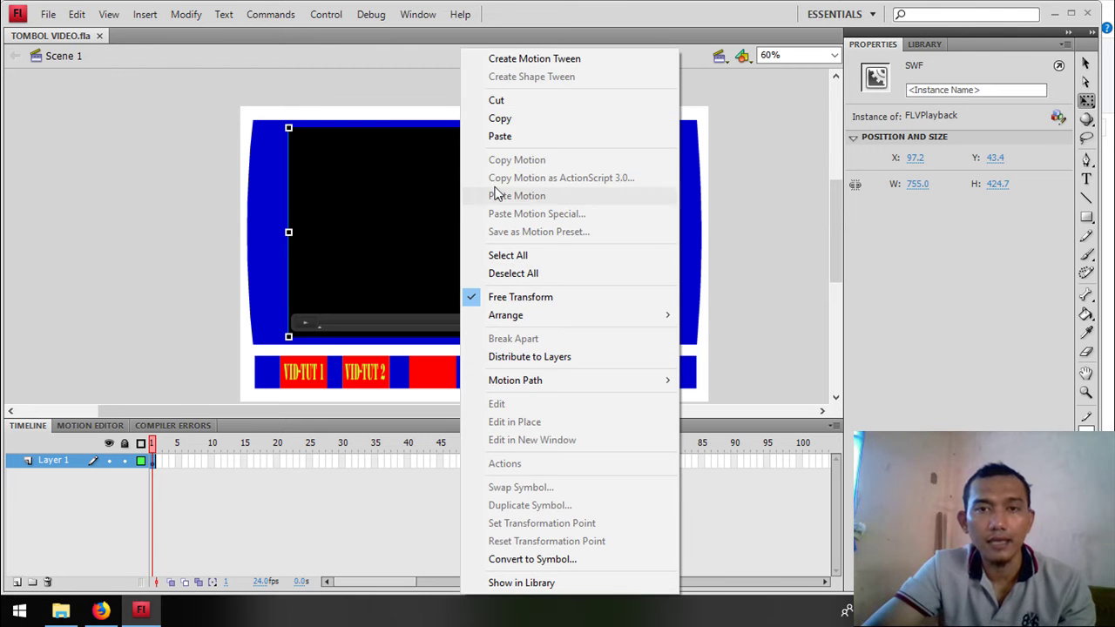
left_click(509, 102)
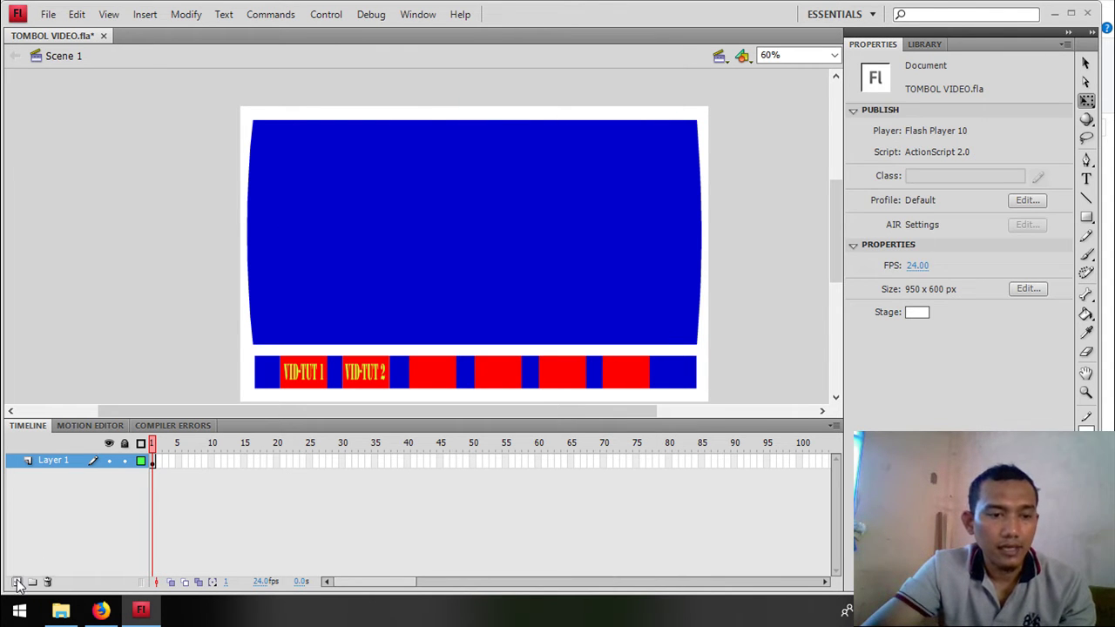
Add a new layer above Layer 1 and extend Layer 1 to frame 20.
left_click(16, 582)
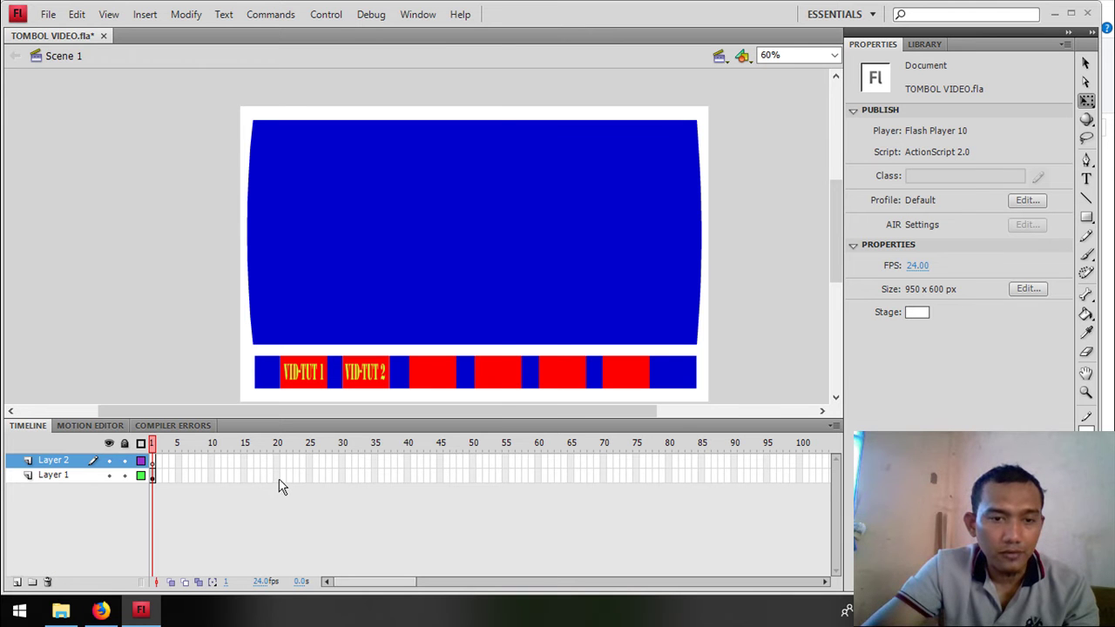
right_click(277, 476)
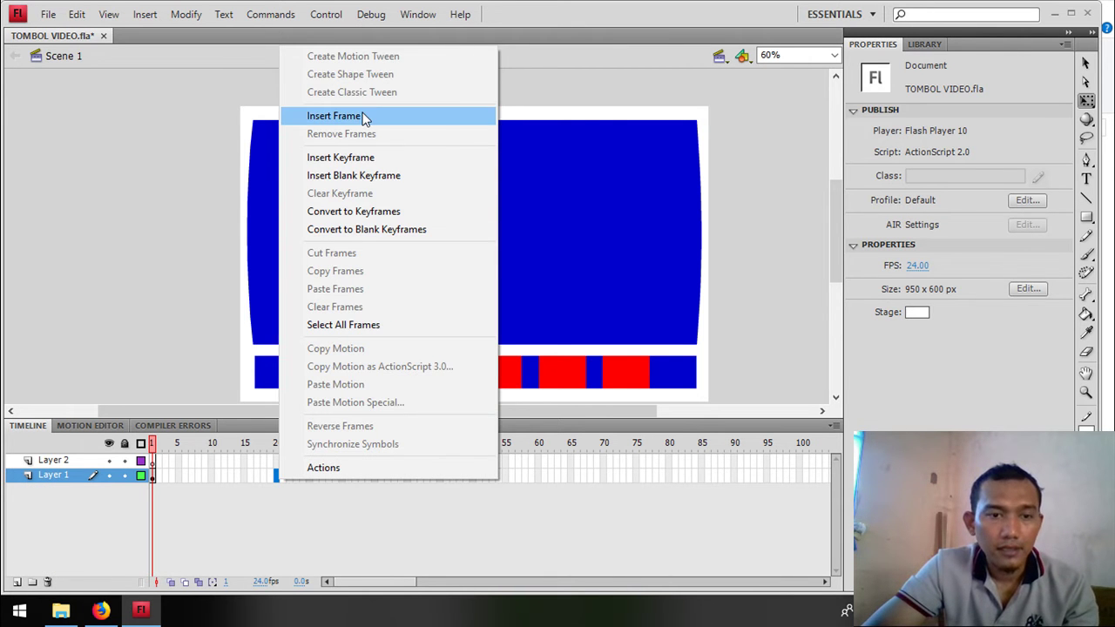
left_click(364, 115)
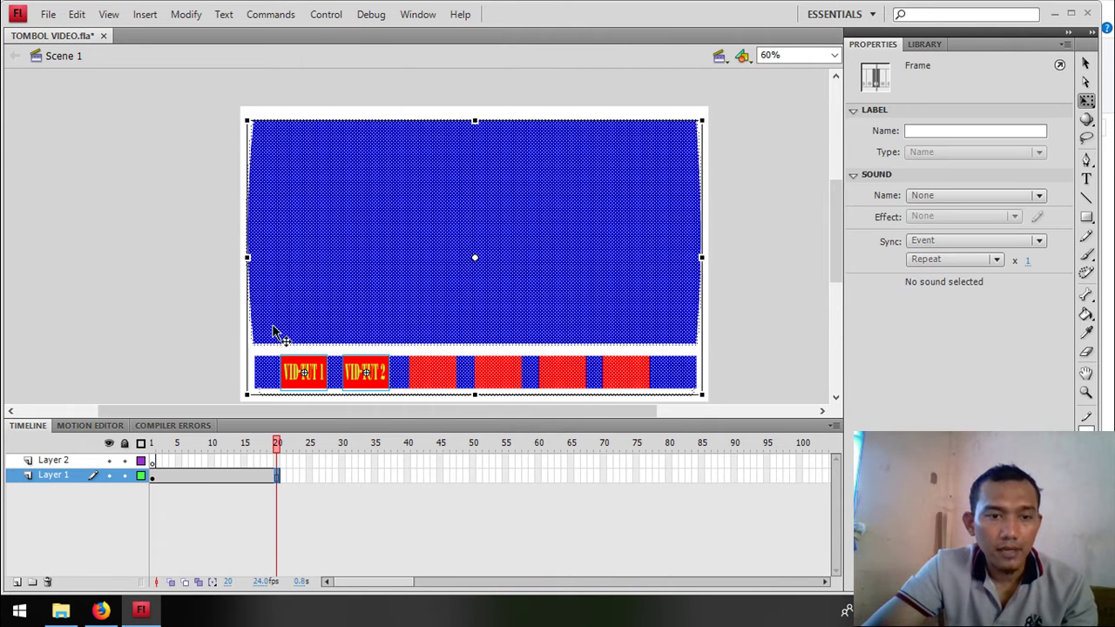
Insert a blank keyframe at frame 5 of Layer 2 and paste the cut video player in place there.
left_click(180, 462)
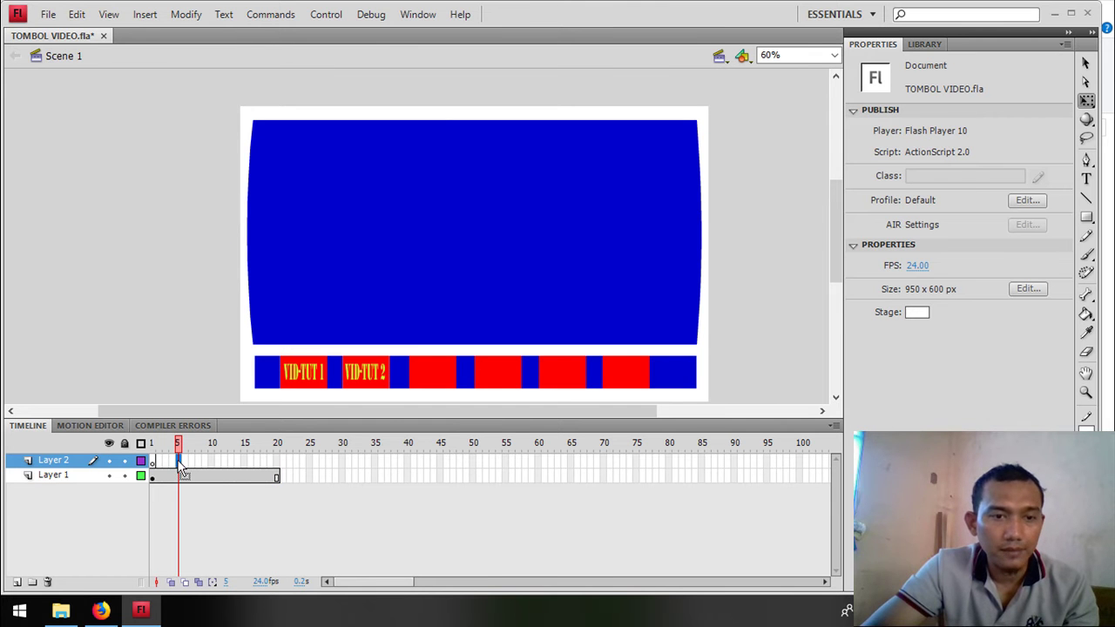
right_click(180, 468)
left_click(256, 156)
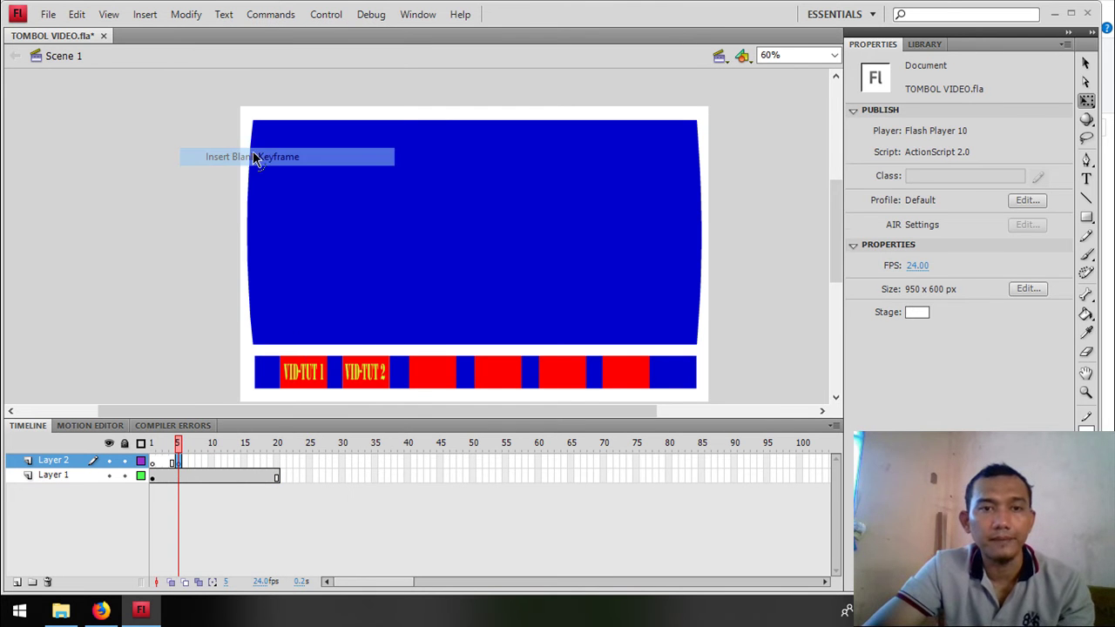
right_click(200, 180)
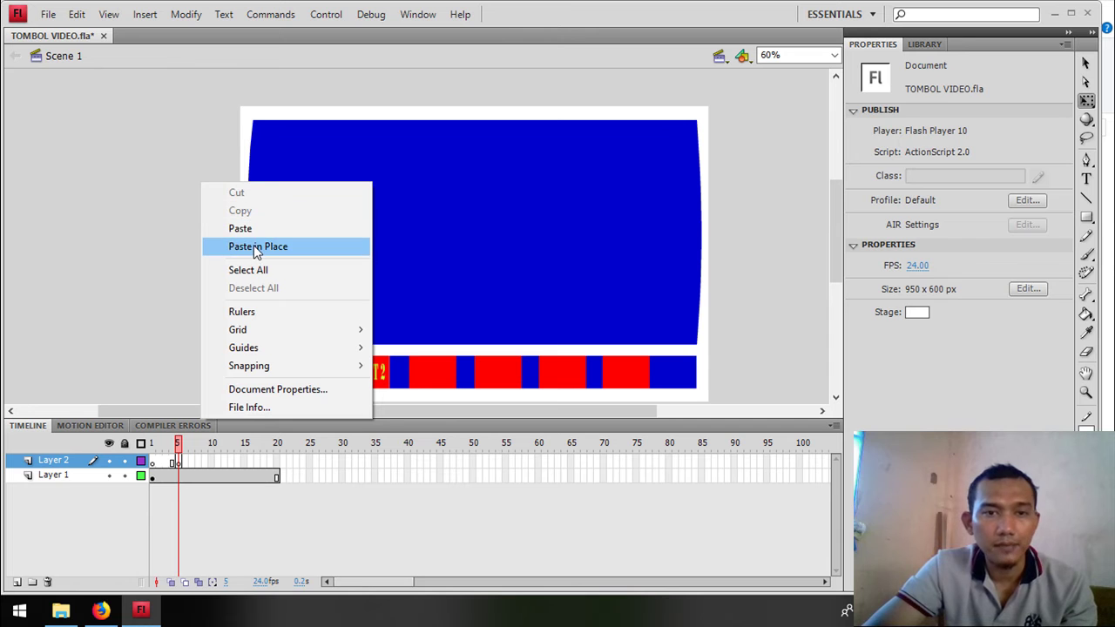
left_click(257, 247)
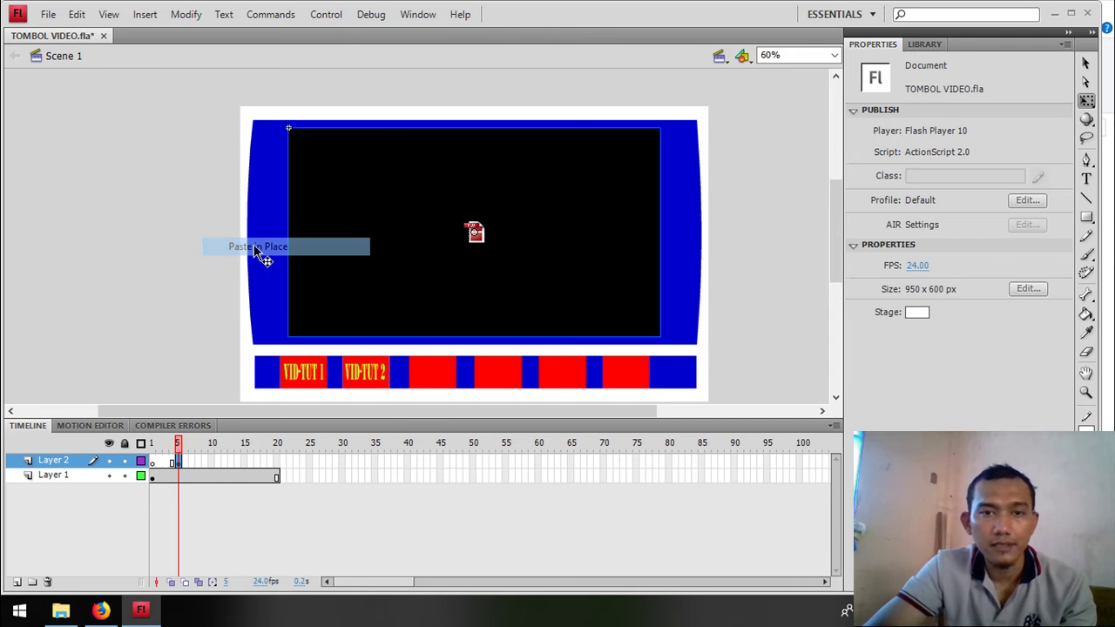
Add a stop() action to frame 1 of Layer 2.
left_click(153, 462)
right_click(153, 463)
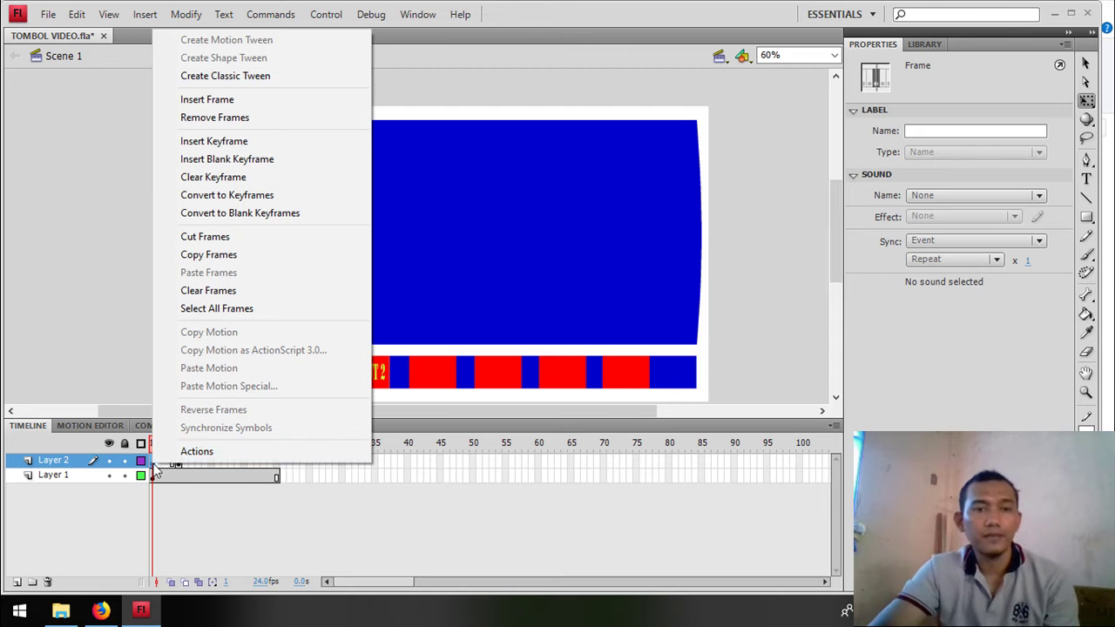
left_click(196, 451)
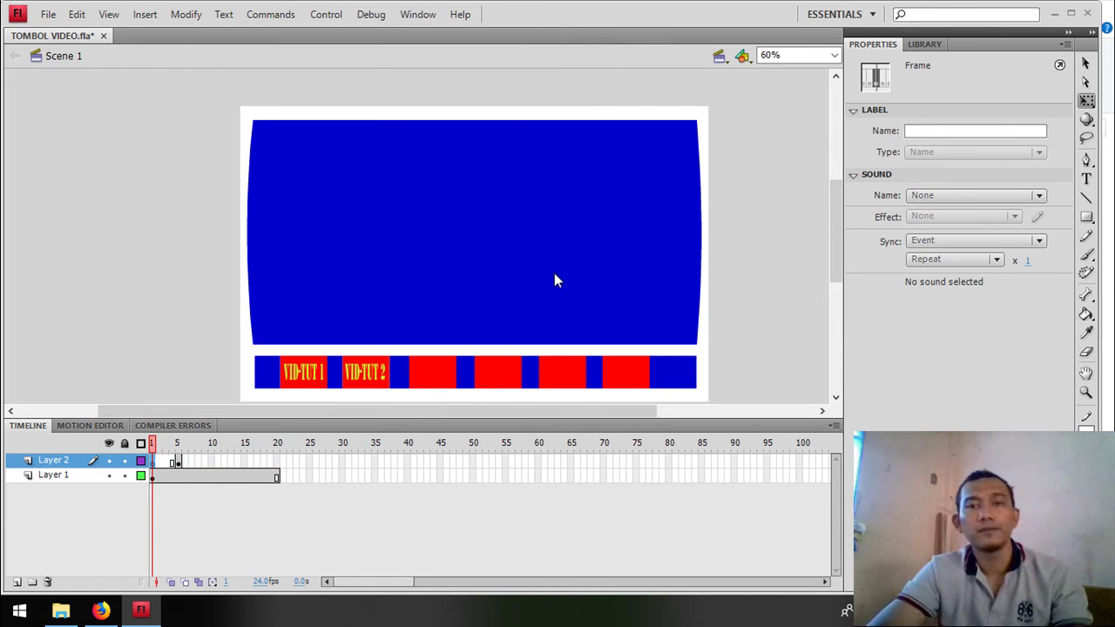
type("s")
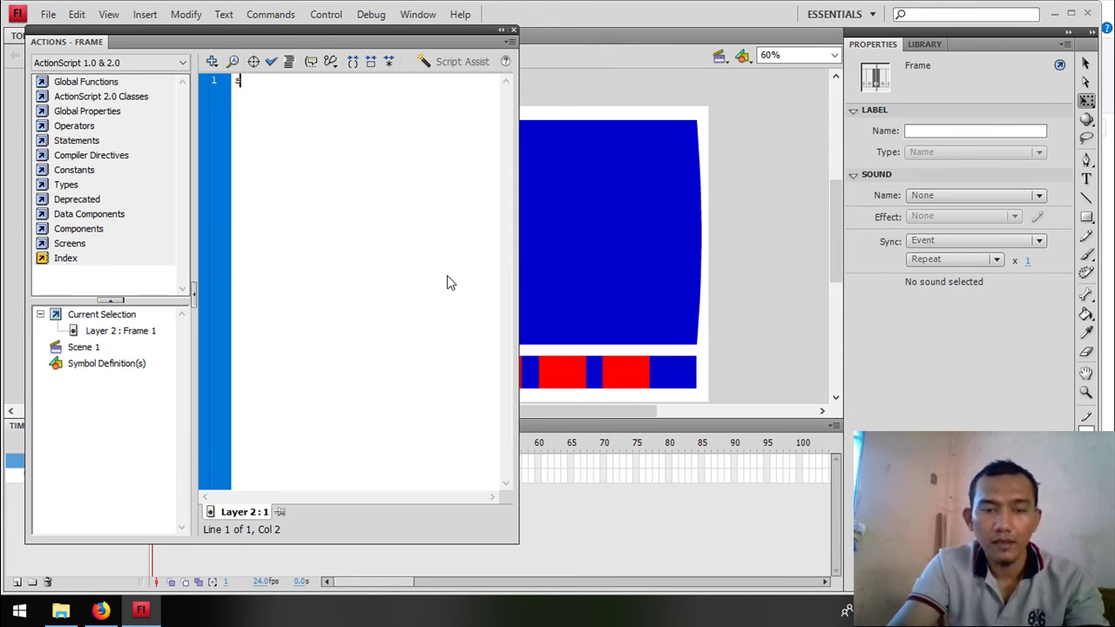
type("top()")
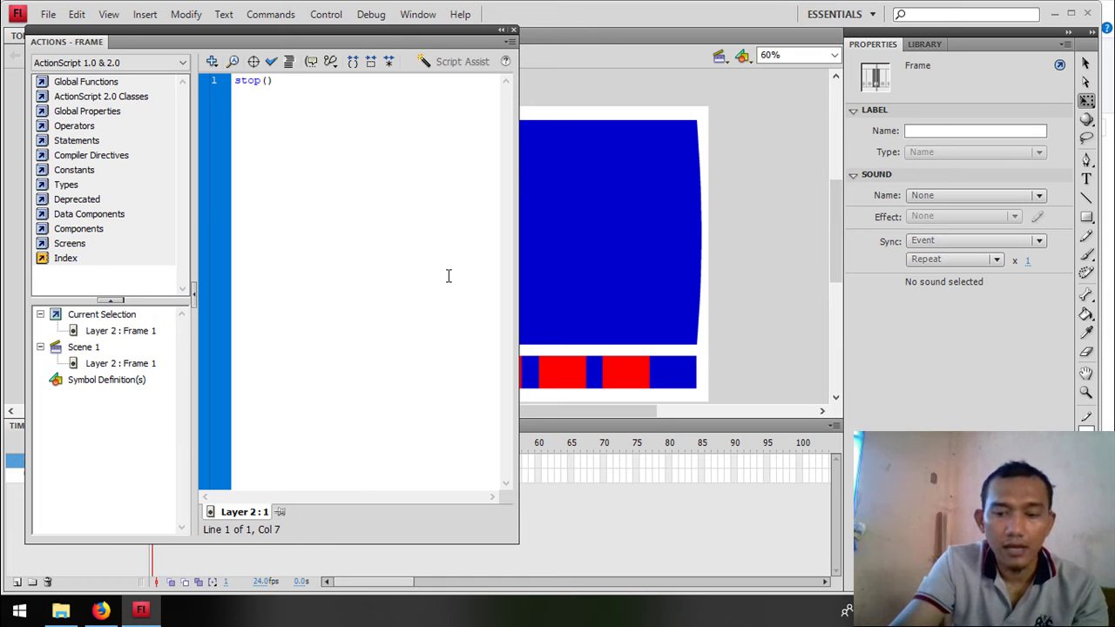
Finish the stop(); action on frame 1 of Layer 2 and add the same stop(); action to frame 5.
type(";")
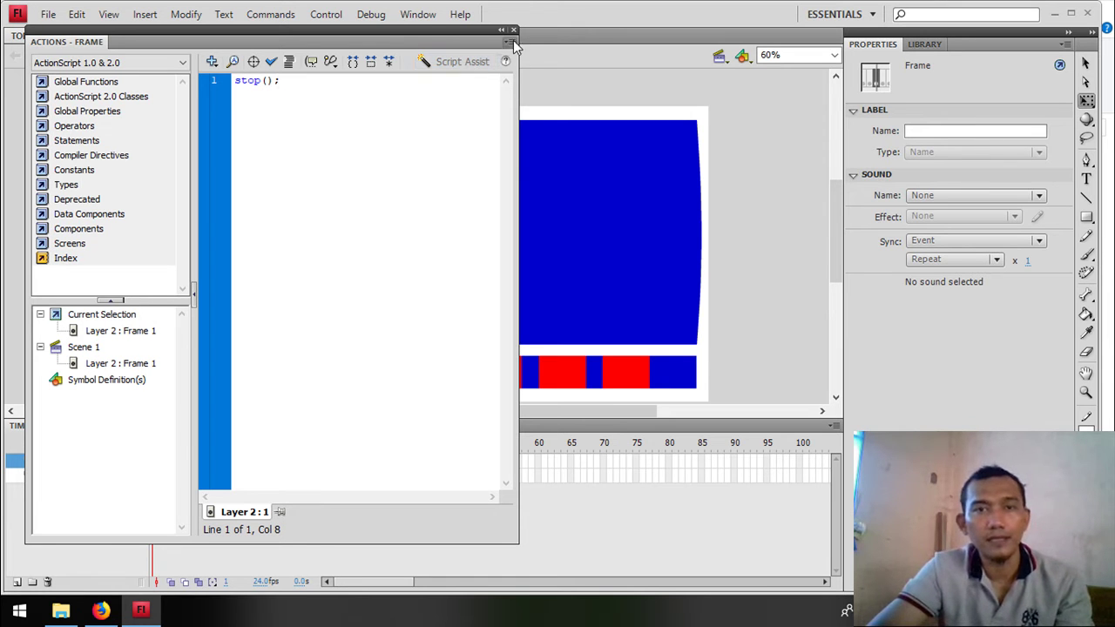
left_click(514, 31)
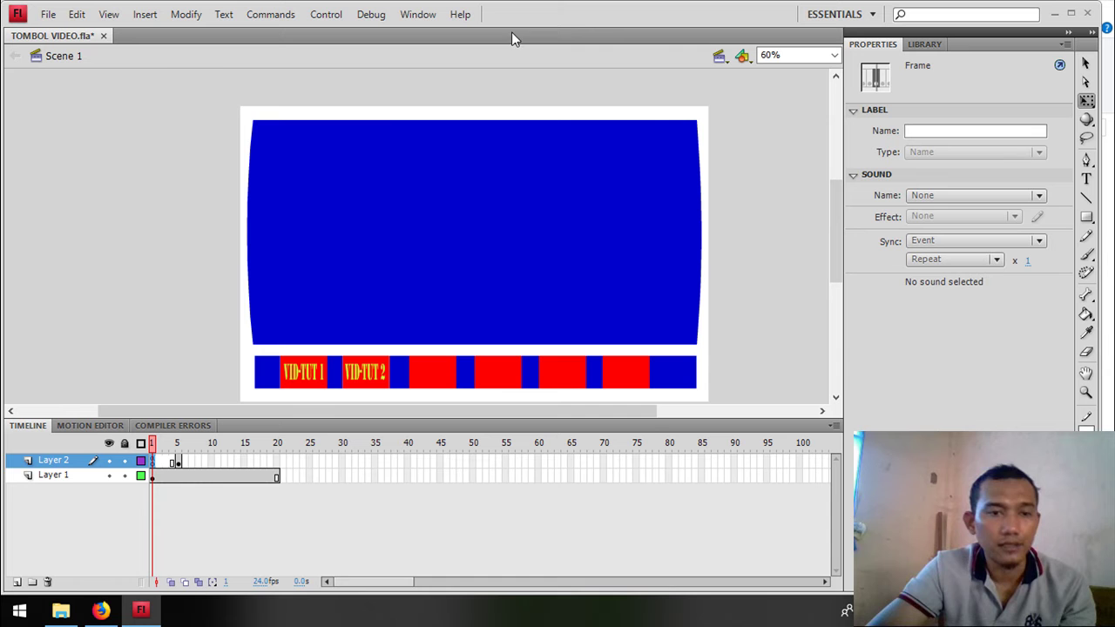
left_click(179, 462)
right_click(181, 463)
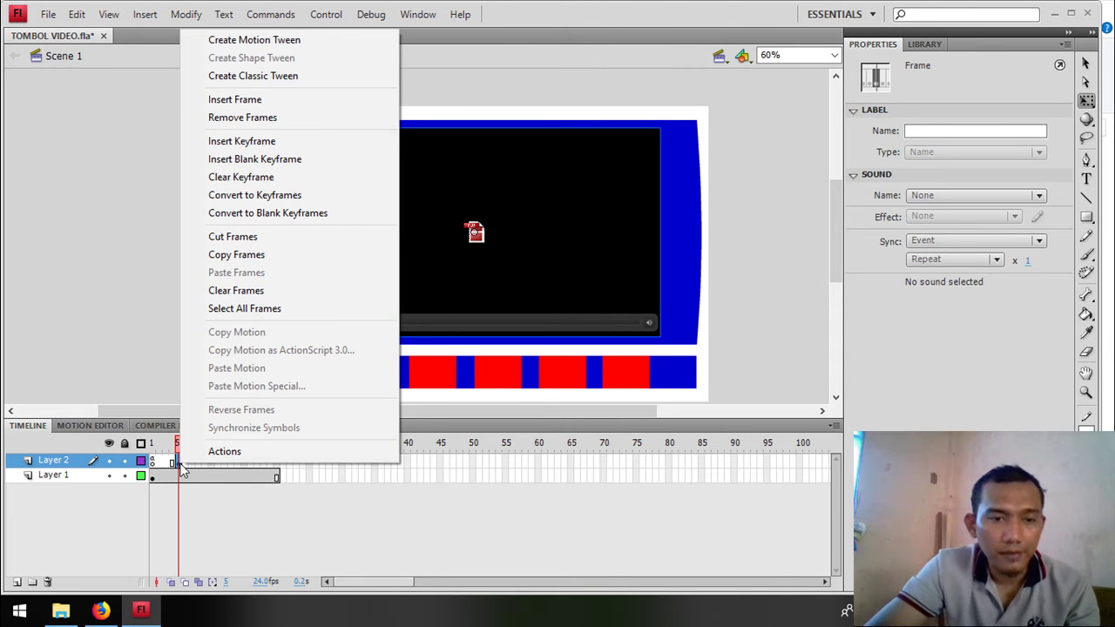
left_click(210, 451)
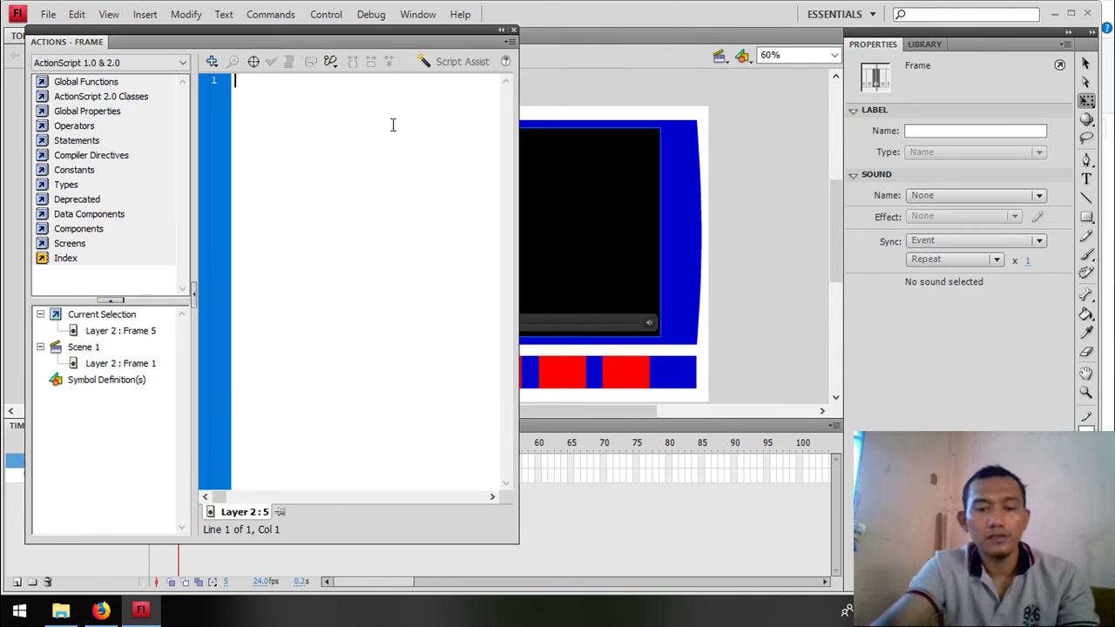
type("stop()")
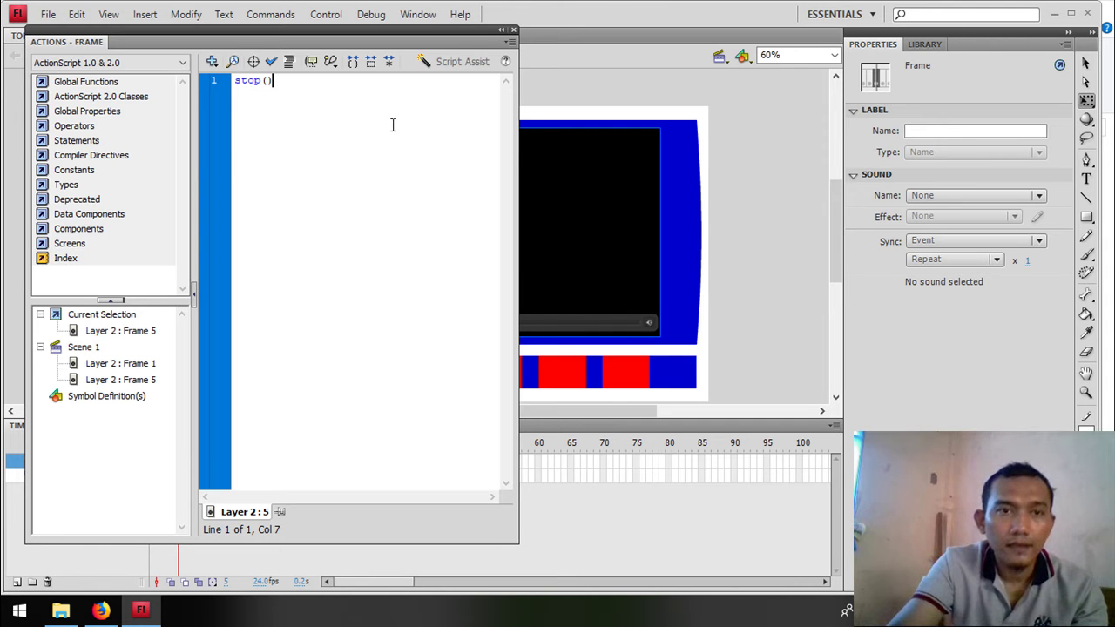
type(";")
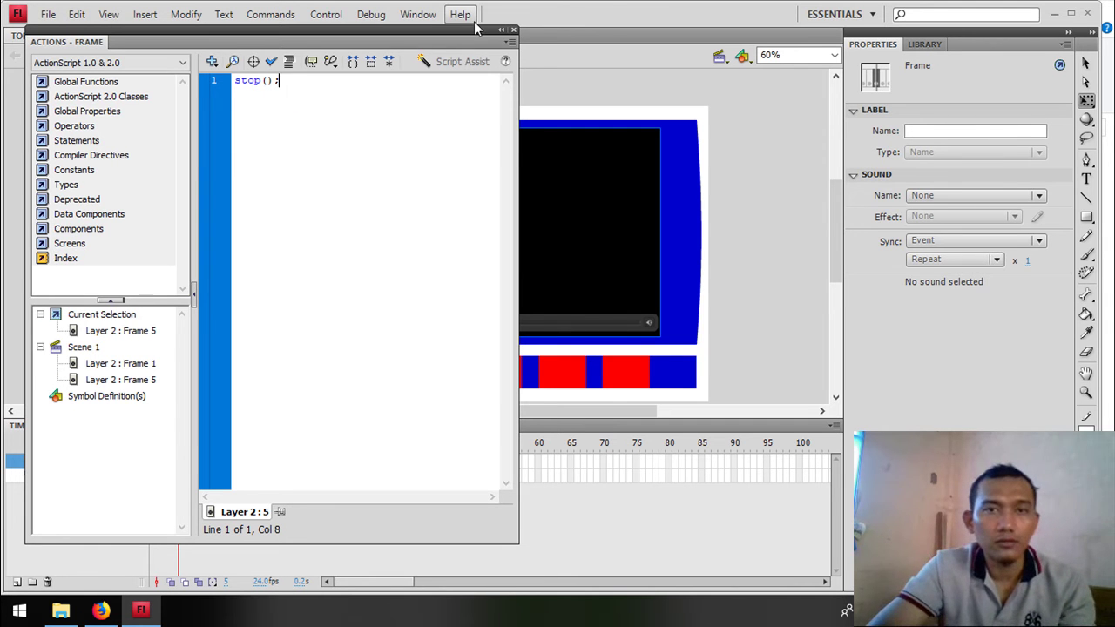
left_click(513, 30)
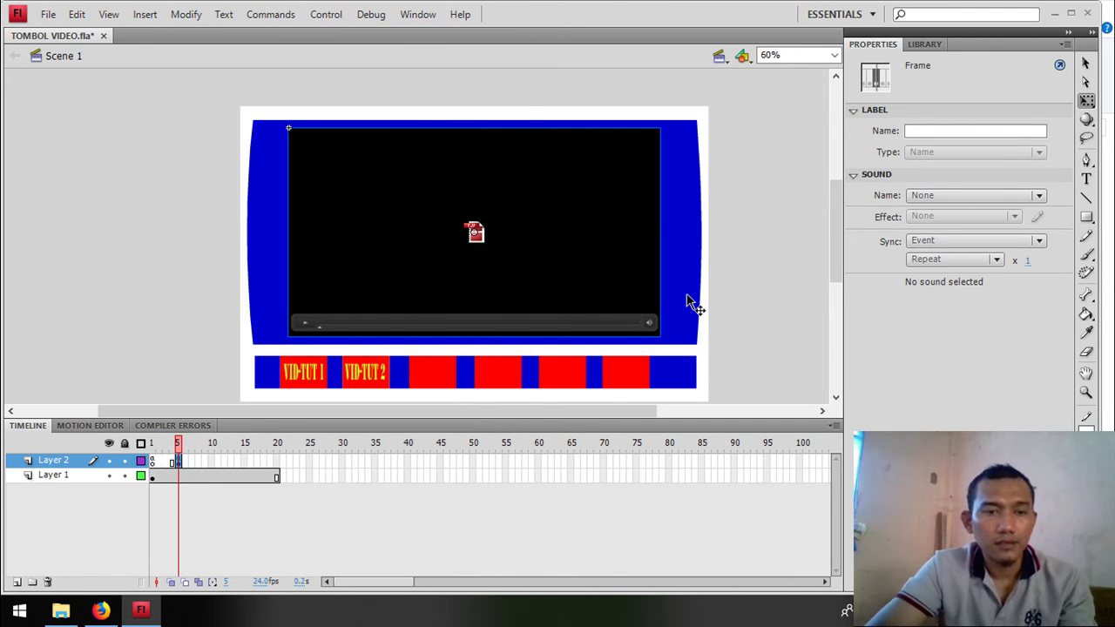
Script the VID-TUT 1 button with an on(release) handler that runs gotoAndPlay(5);.
left_click(310, 378)
right_click(305, 375)
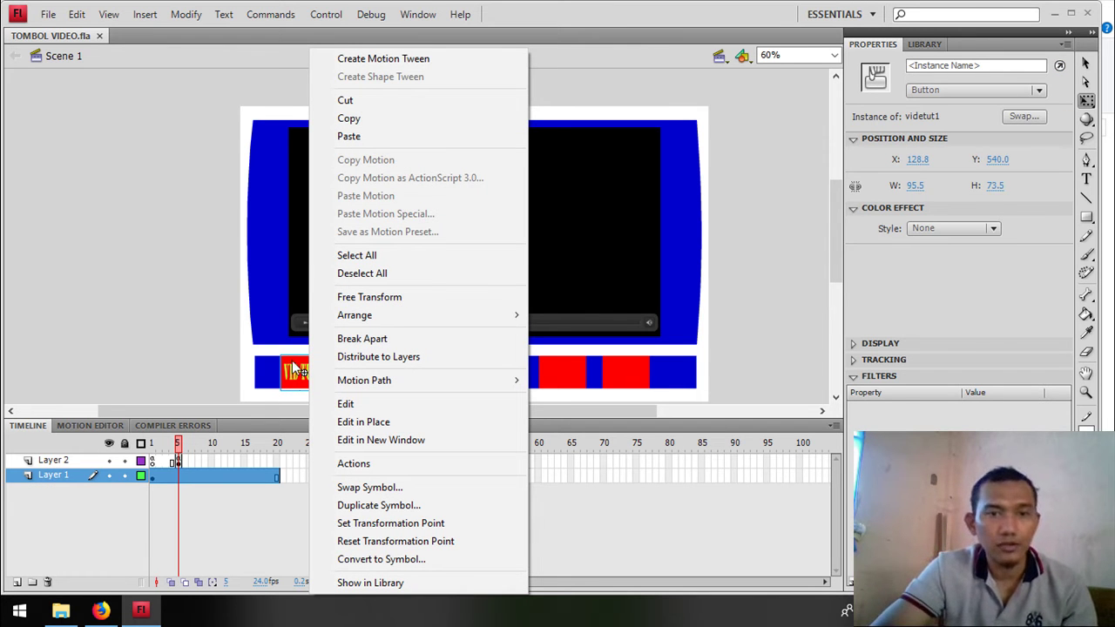
left_click(356, 465)
type("on(")
key("Down")
key("Down")
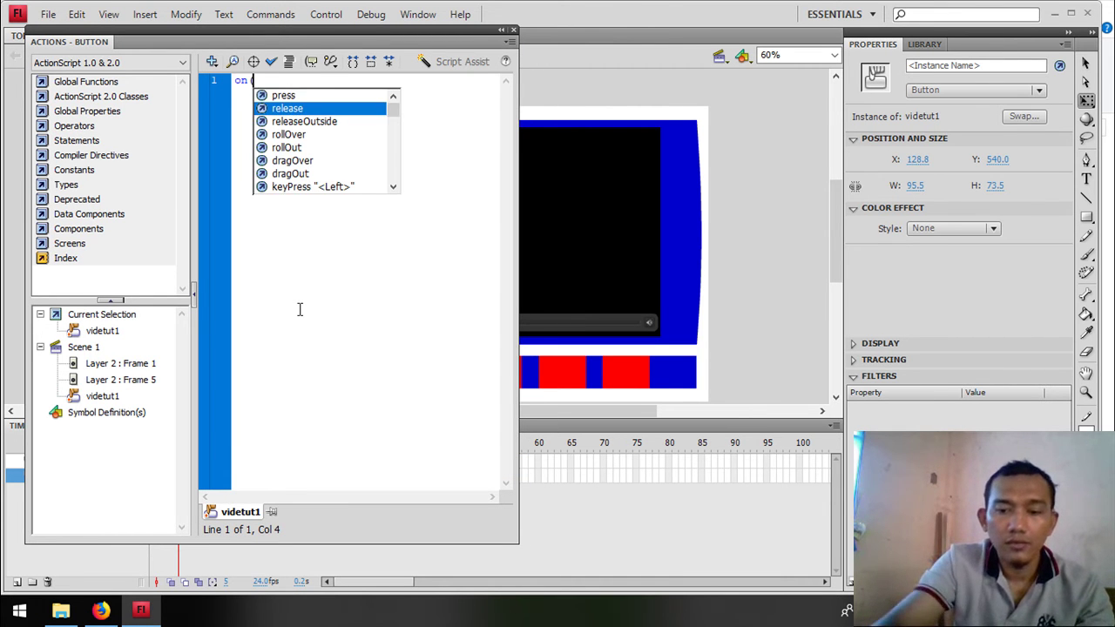
key("Return")
type("{")
key("Return")
type("gotoAnd")
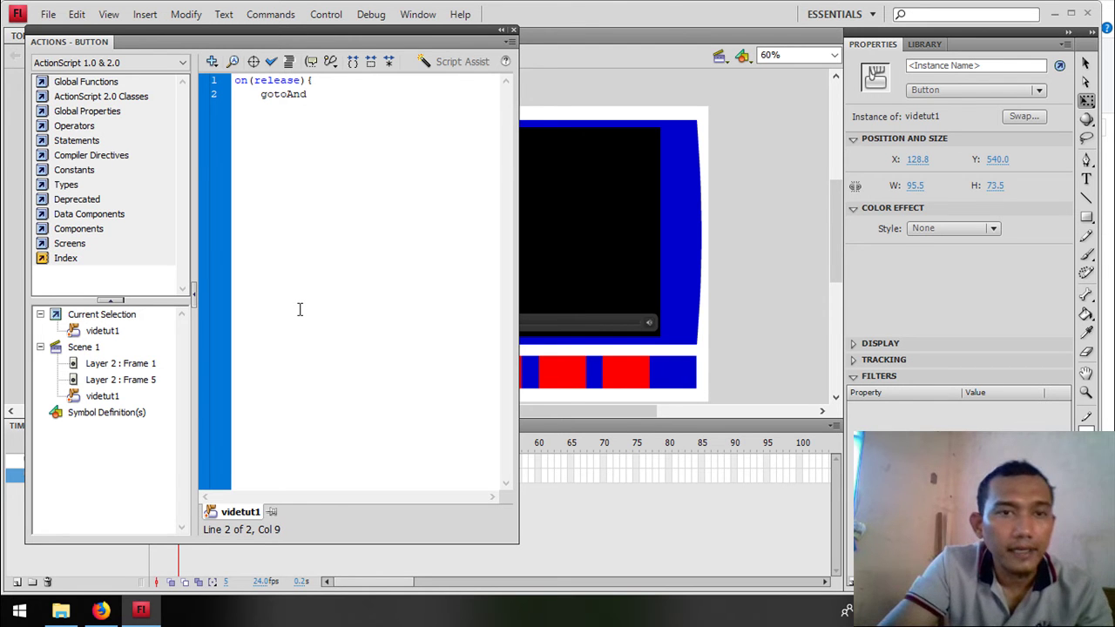
type("Play(")
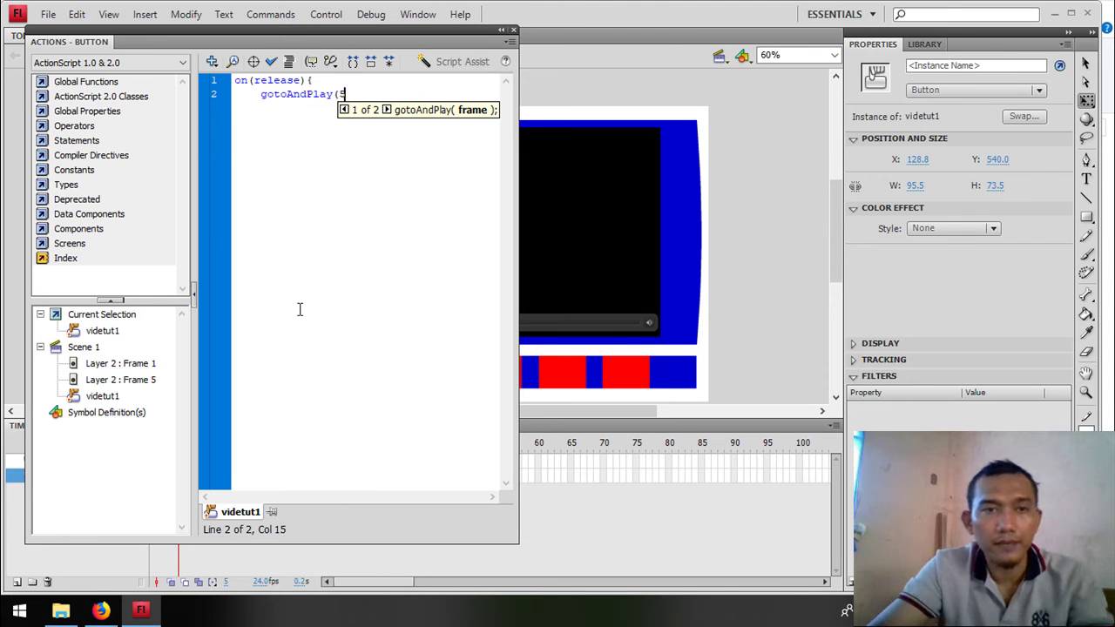
type("5)")
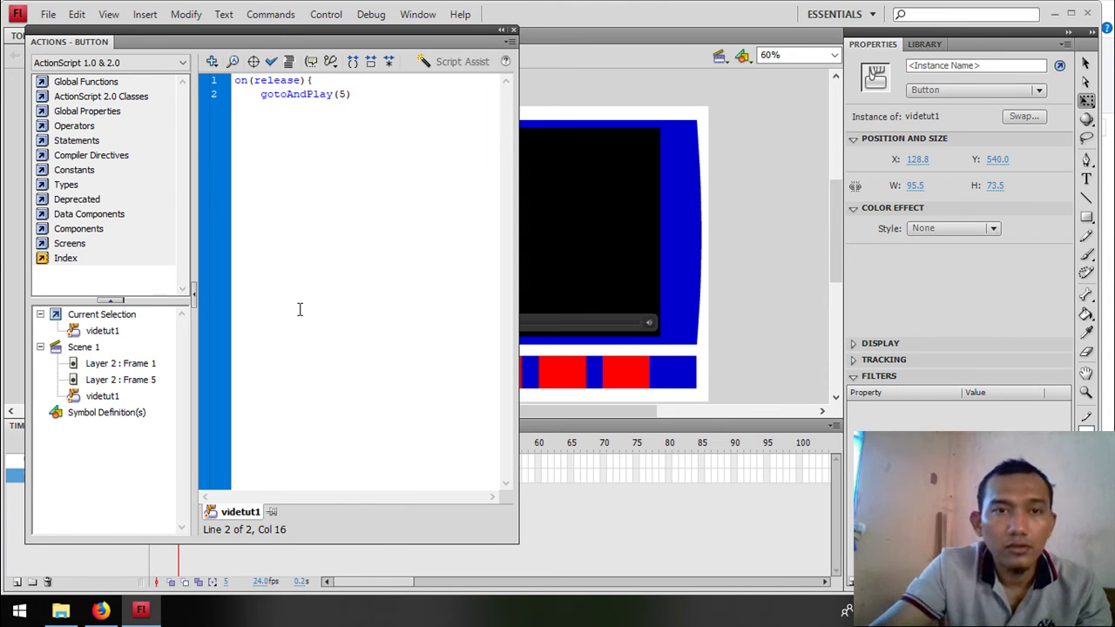
type(";")
key("Return")
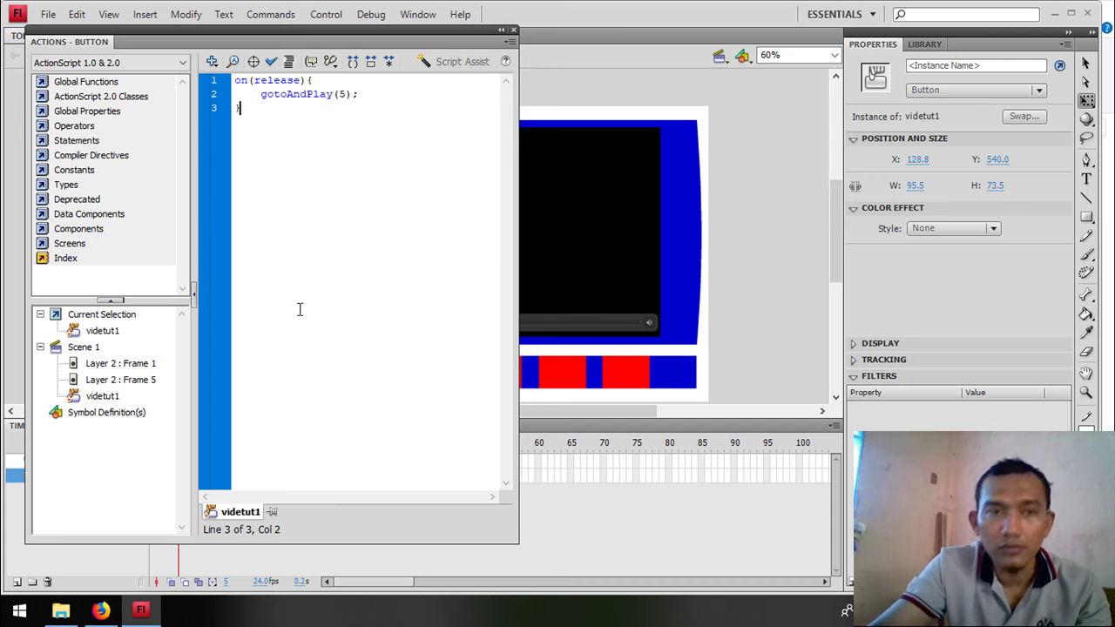
left_click(515, 32)
Insert a blank keyframe at frame 10 of Layer 2.
left_click(211, 460)
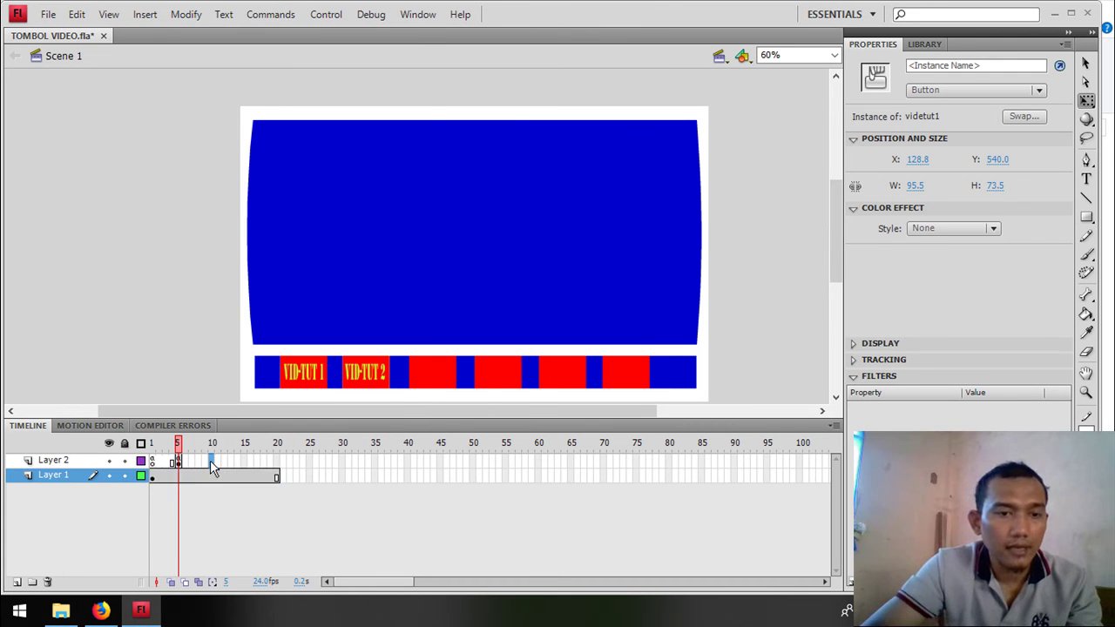
right_click(211, 461)
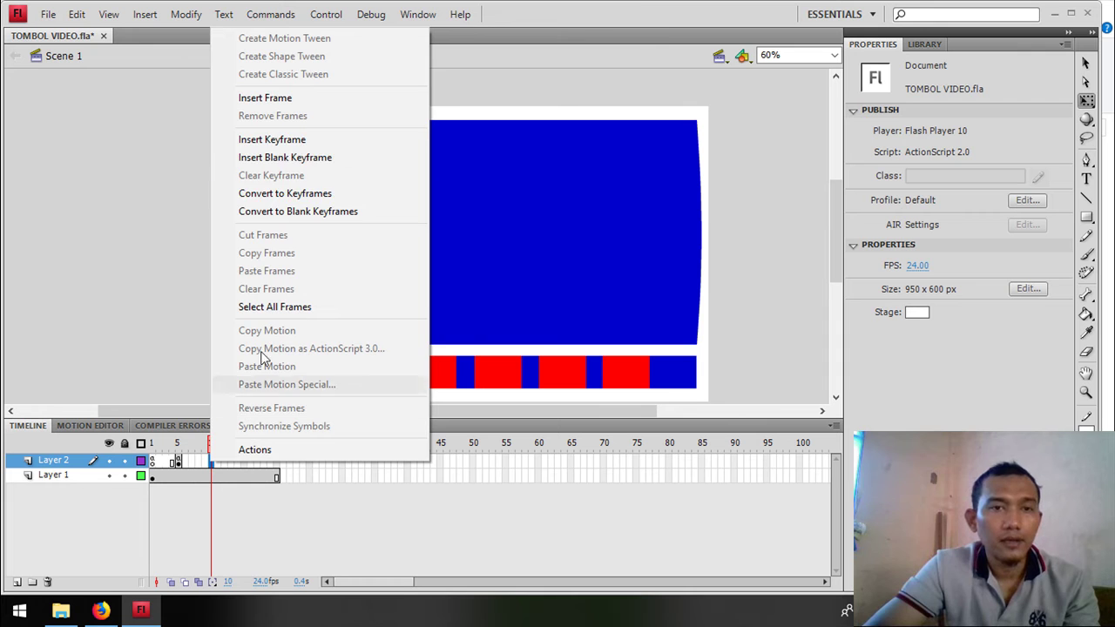
left_click(269, 158)
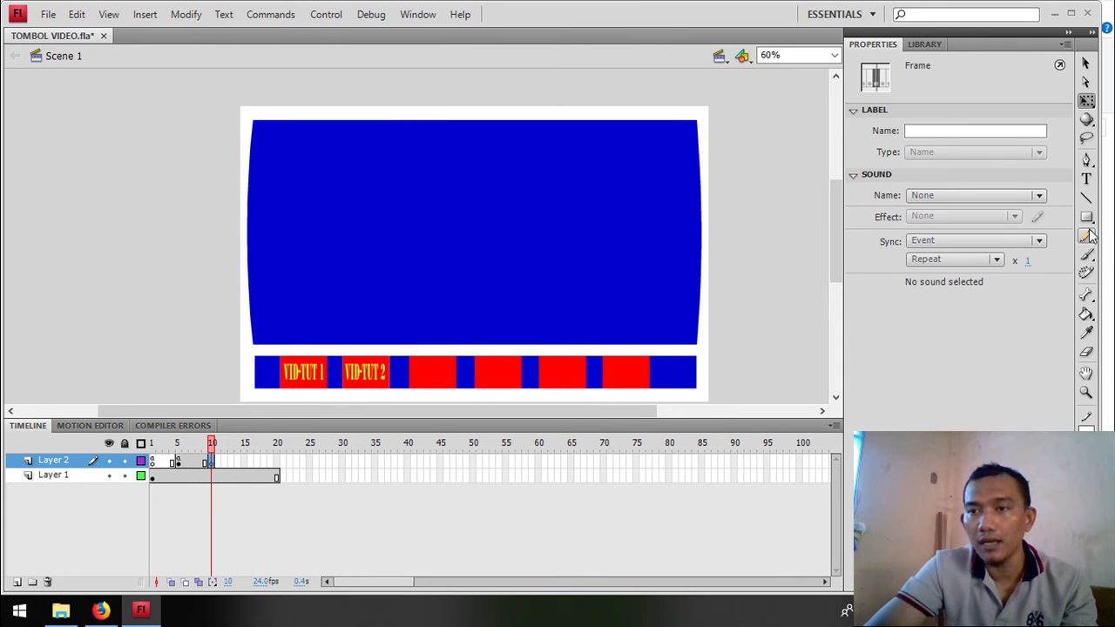
Add black static text on the blue screen area reading "MOHON MAAF VIDEO YA BELOM" and "SELESAI DI RENDER" on two lines.
left_click(1087, 180)
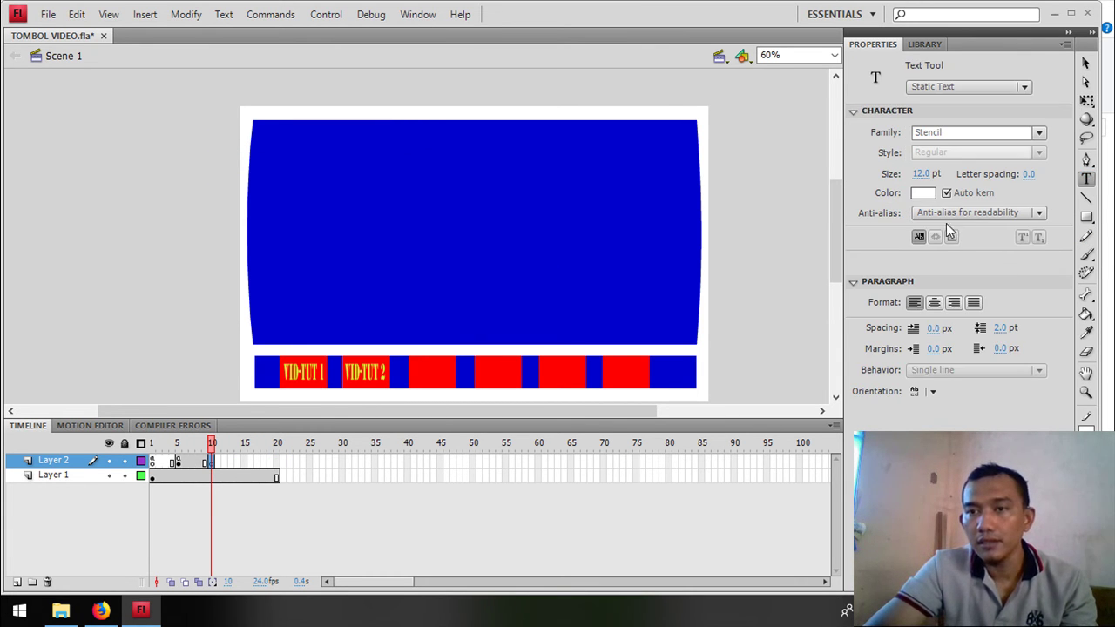
left_click(927, 193)
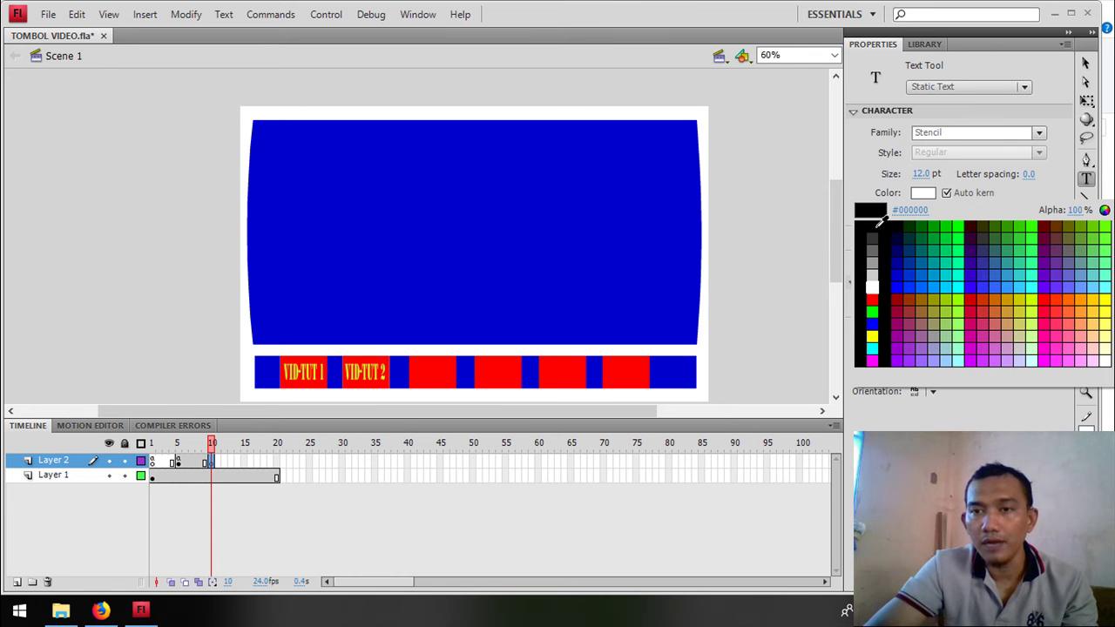
left_click(876, 217)
left_click(431, 225)
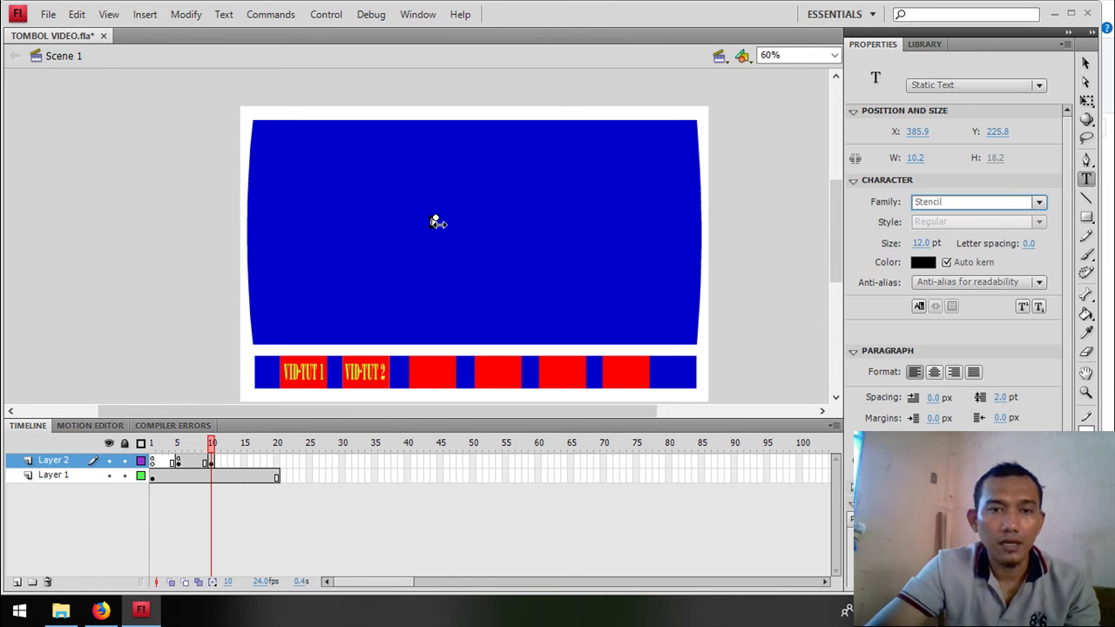
type("MOHON MAAF")
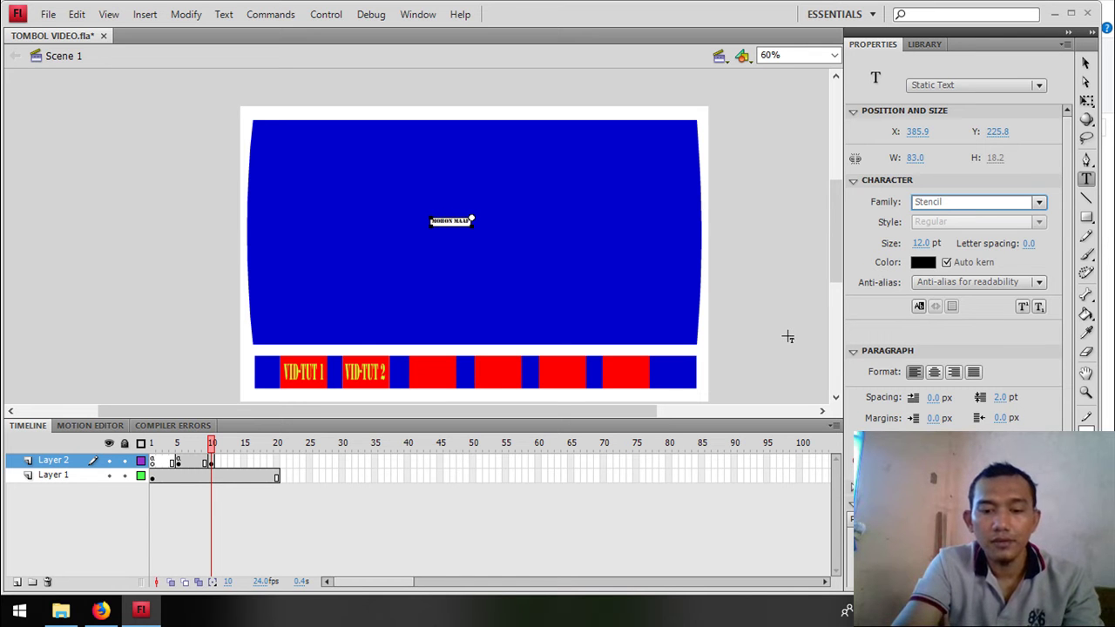
type(" VIDEO")
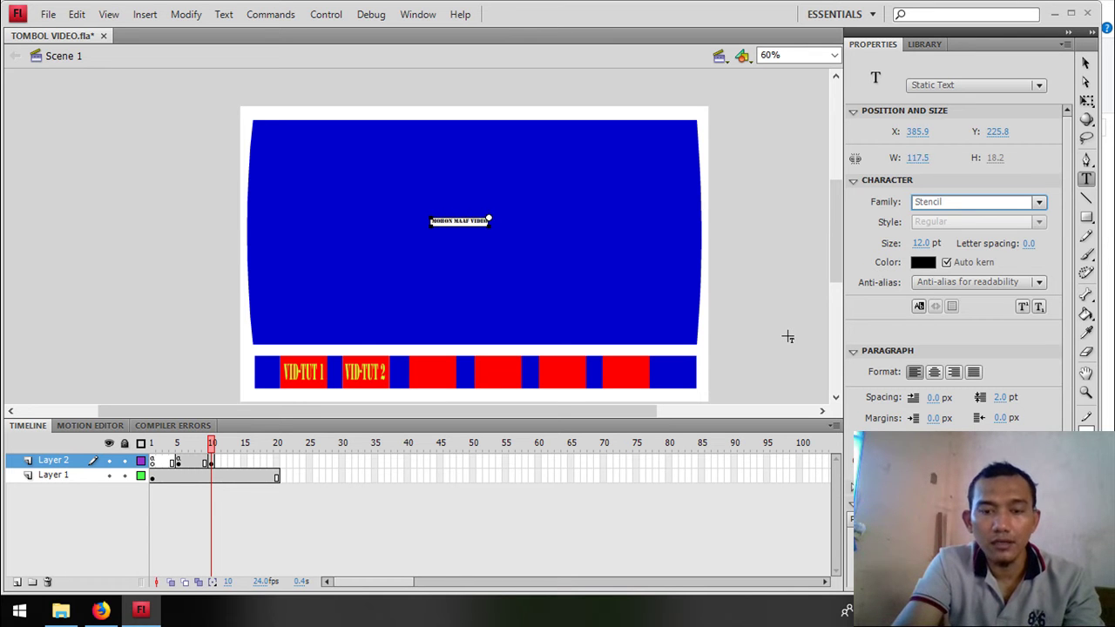
type(" YA BELUM")
key("Return")
type("SELESAI DI RENDER!")
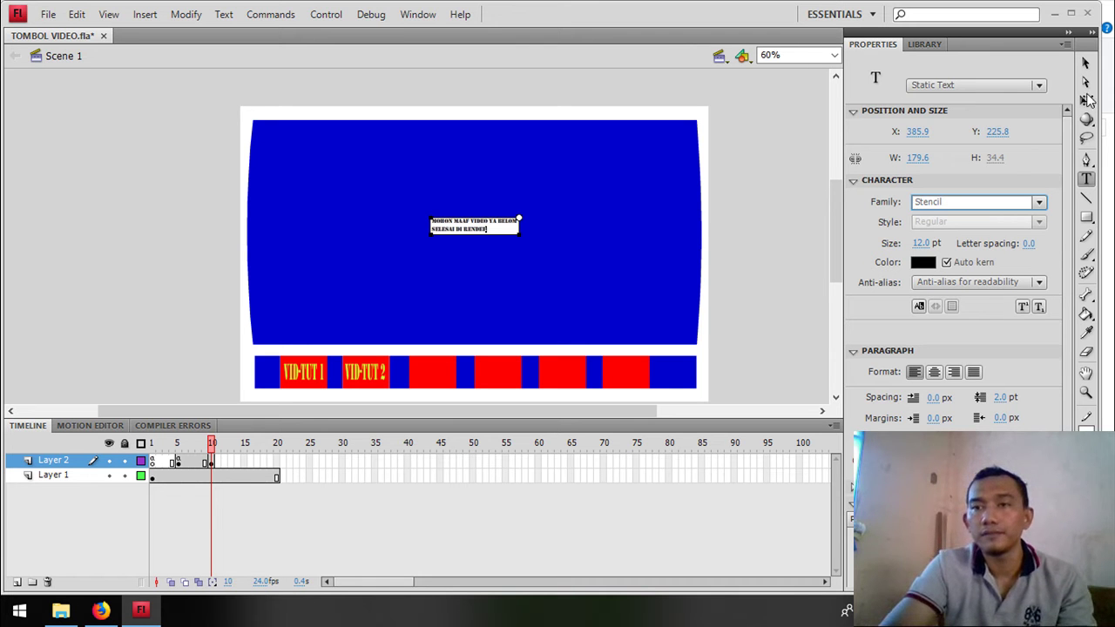
Enlarge the message text to about 650 x 296 px and format it centred in white.
left_click(1086, 100)
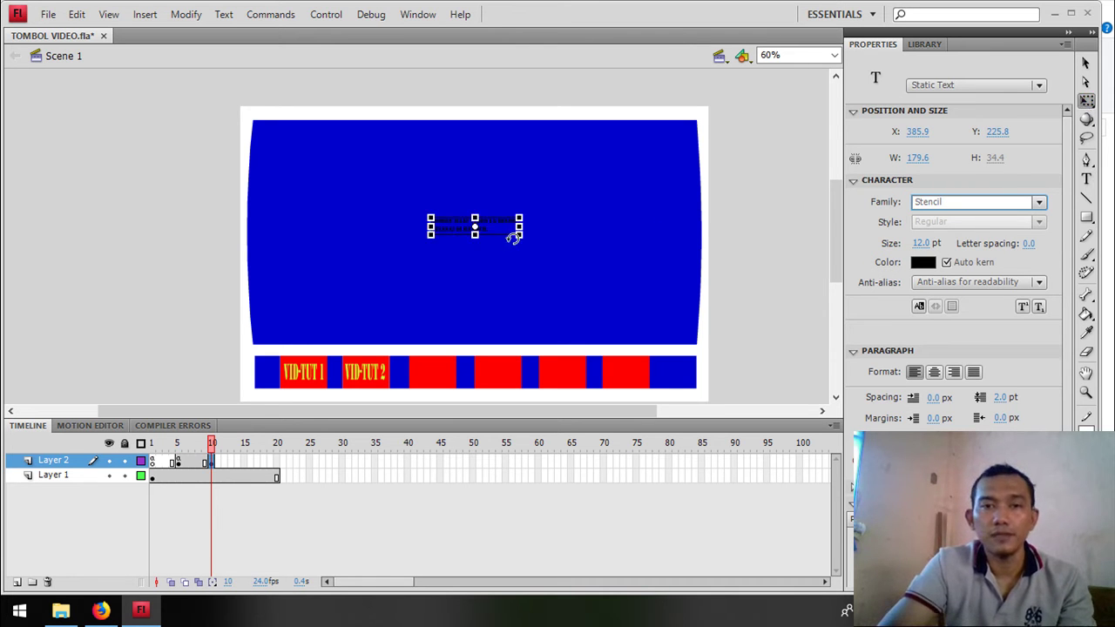
left_click_drag(521, 214, 635, 153)
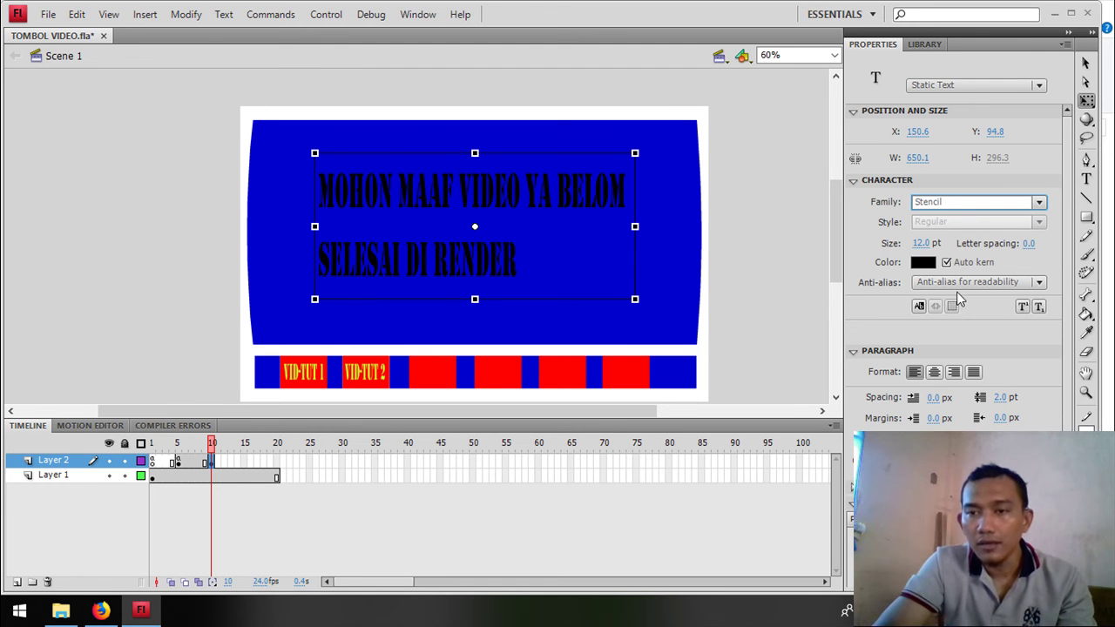
left_click(933, 372)
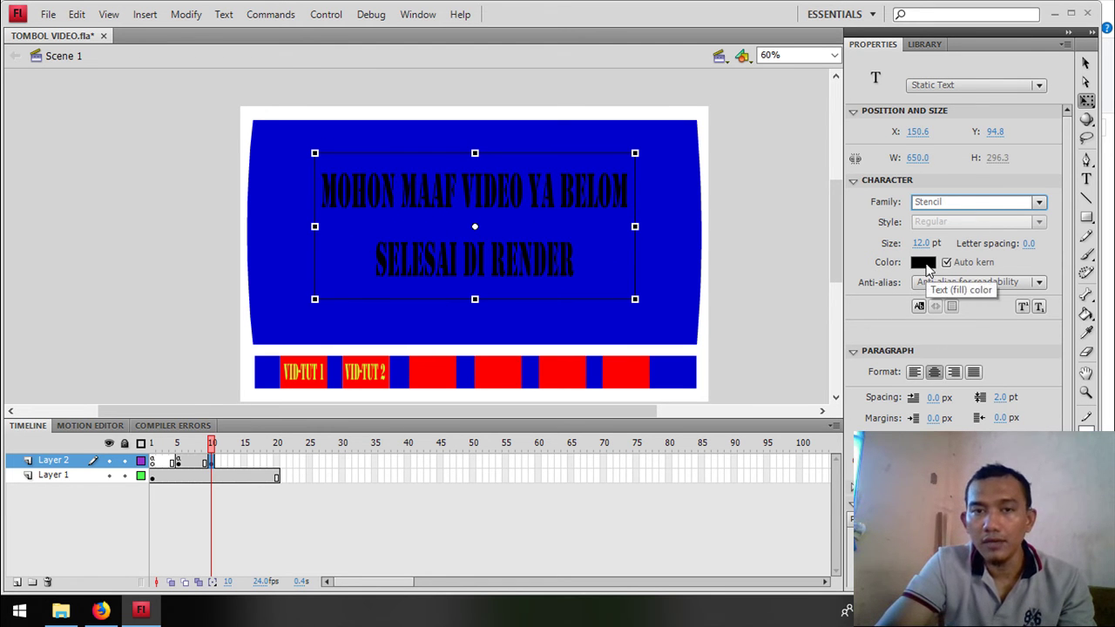
left_click(927, 263)
left_click(874, 353)
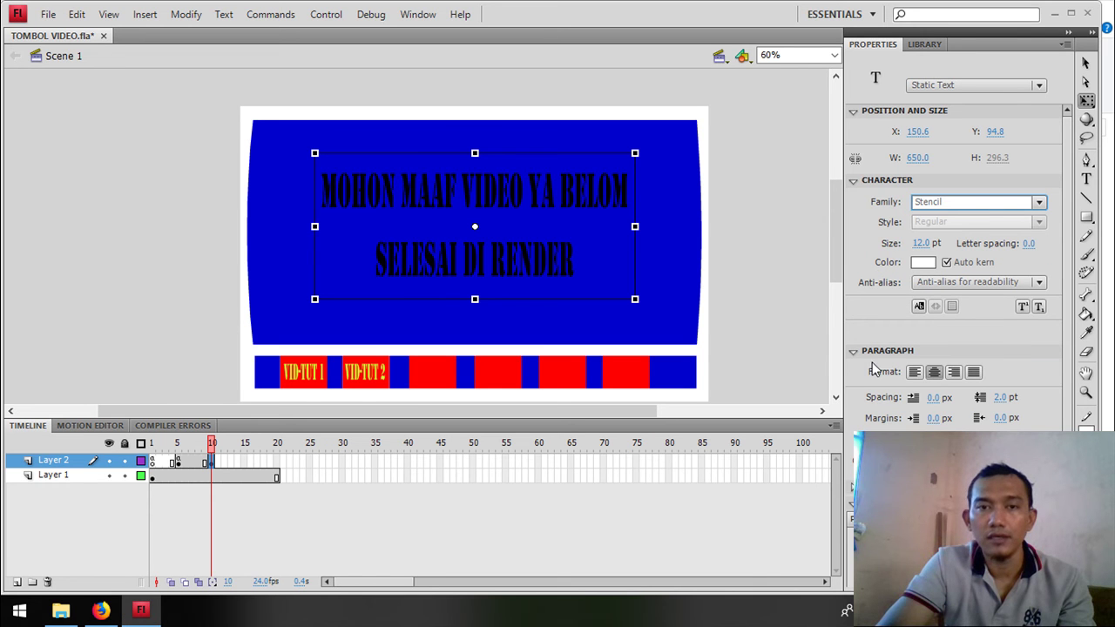
left_click(1087, 65)
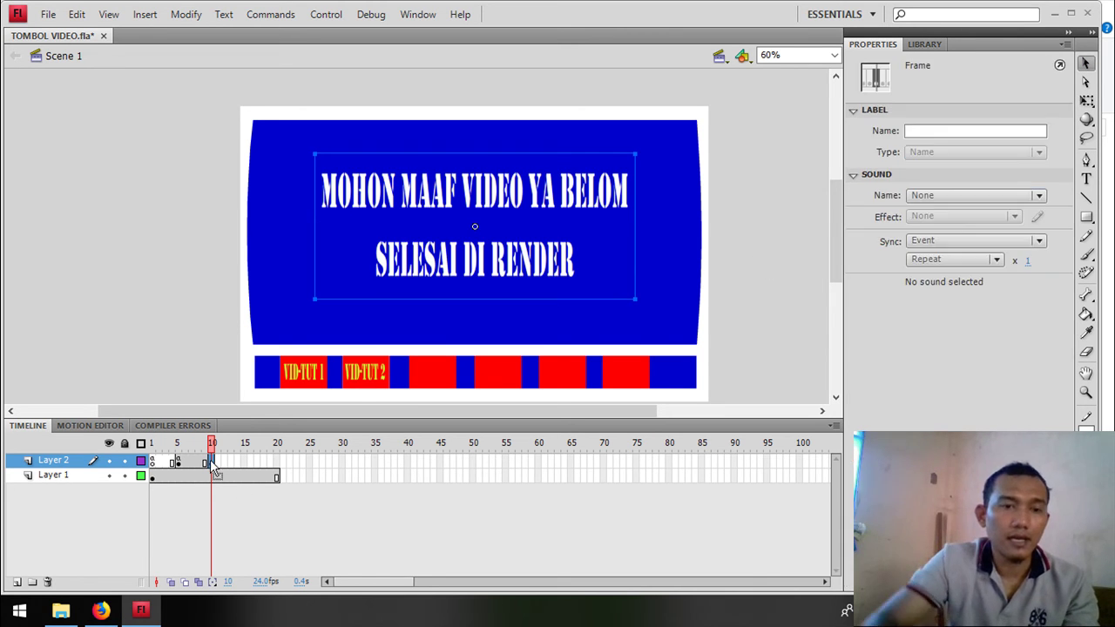
Add a stop(); action to frame 10 of Layer 2.
right_click(211, 464)
left_click(244, 453)
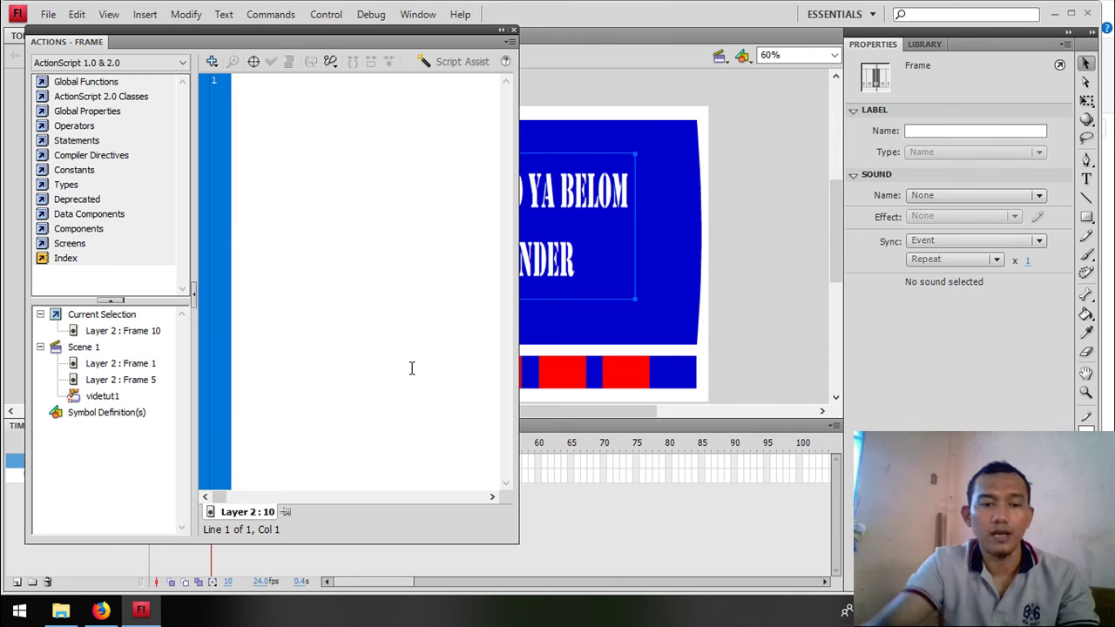
type("stop();")
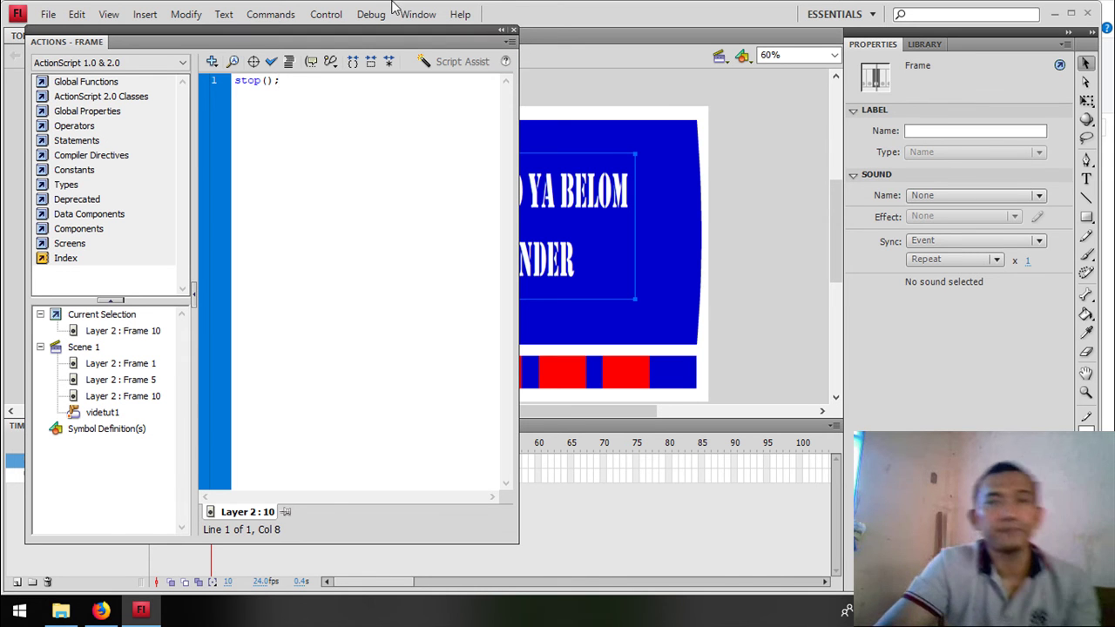
left_click(514, 30)
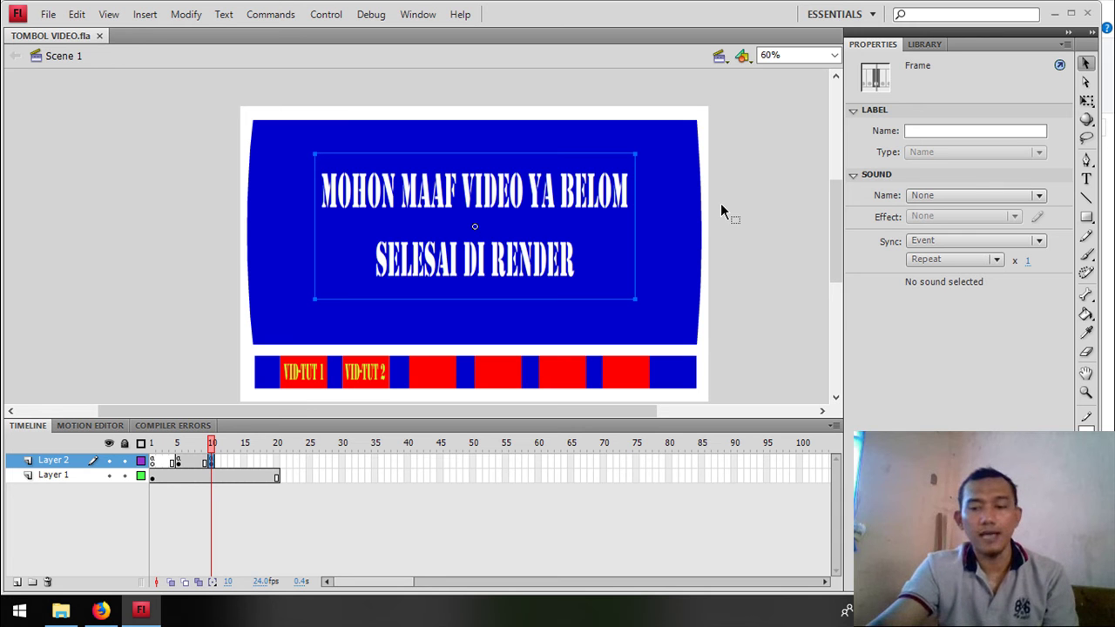
Test the movie by playing the video from the VID-TUT 1 button and checking the VID-TUT 2 rollover, and close the preview.
key("ctrl+Return")
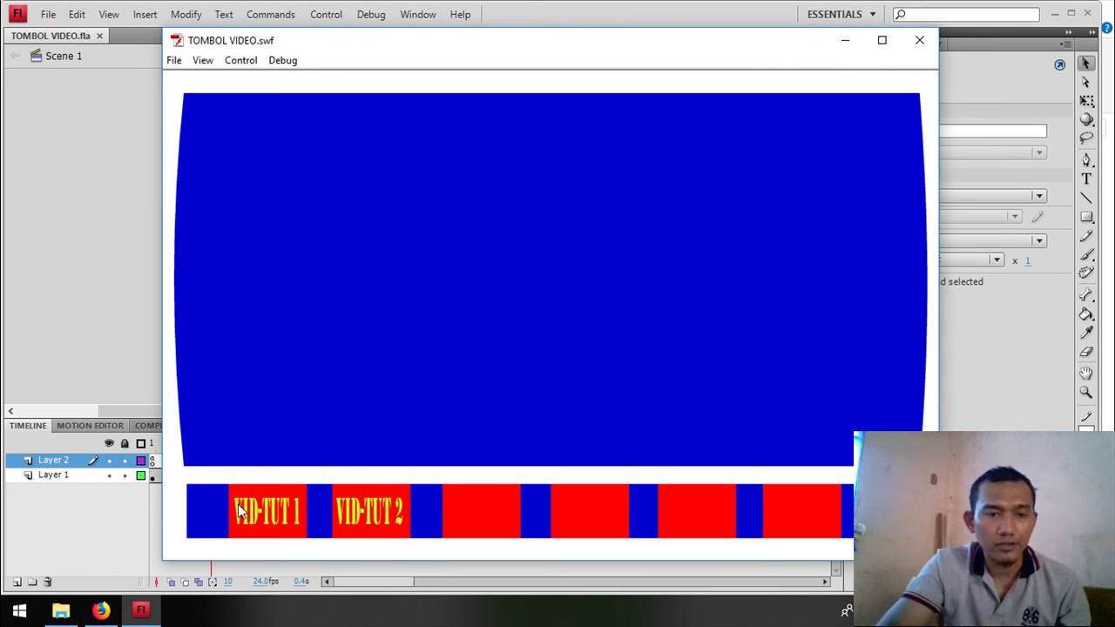
left_click(260, 520)
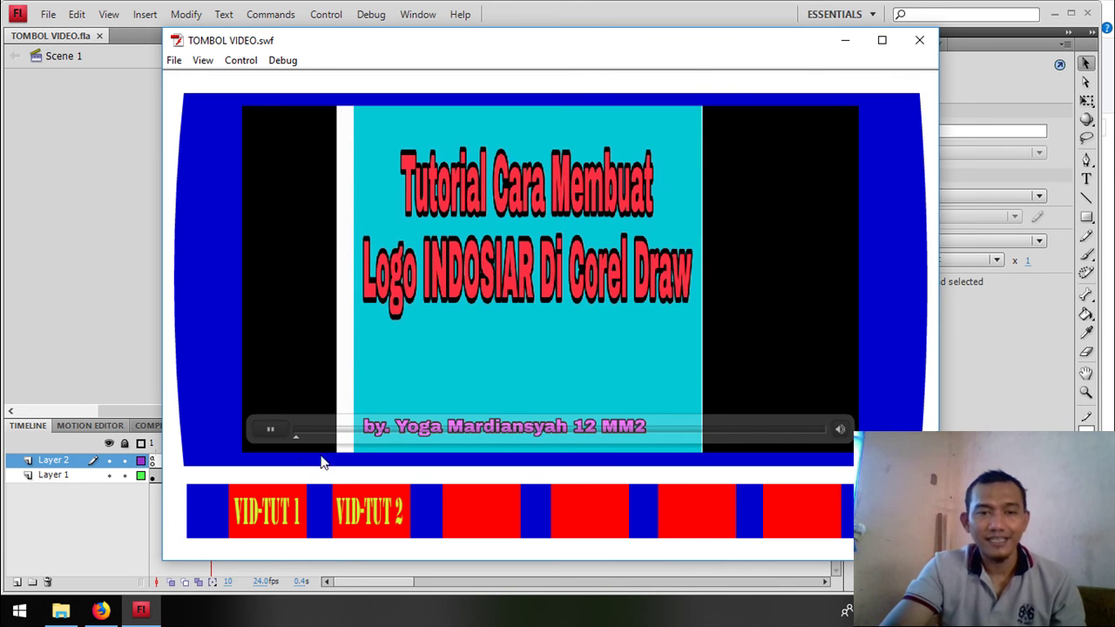
mouse_move(373, 514)
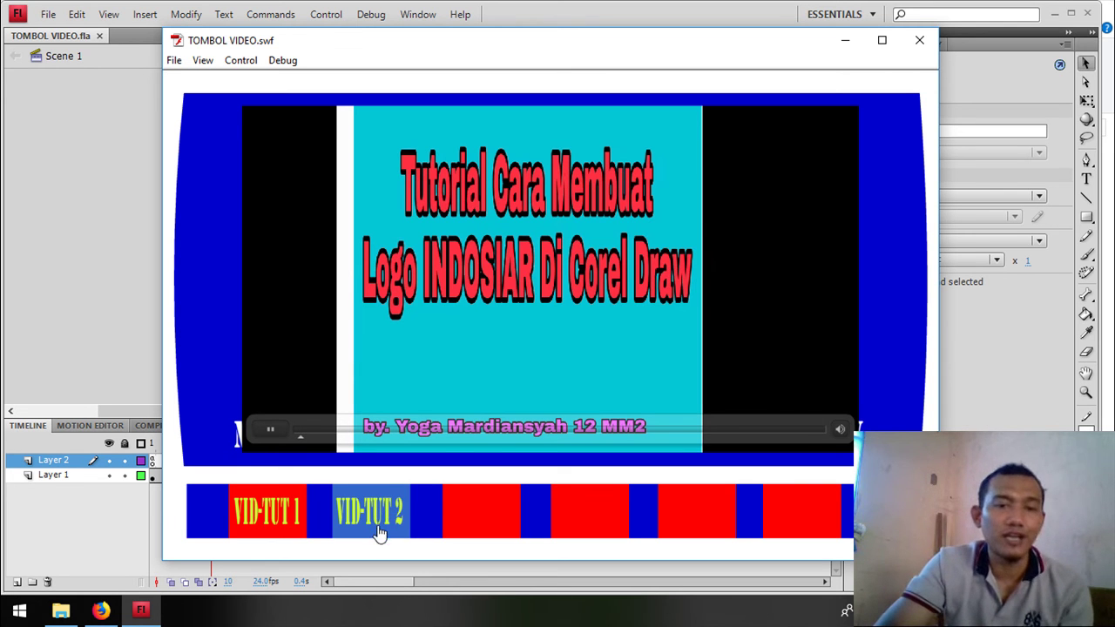
left_click(919, 40)
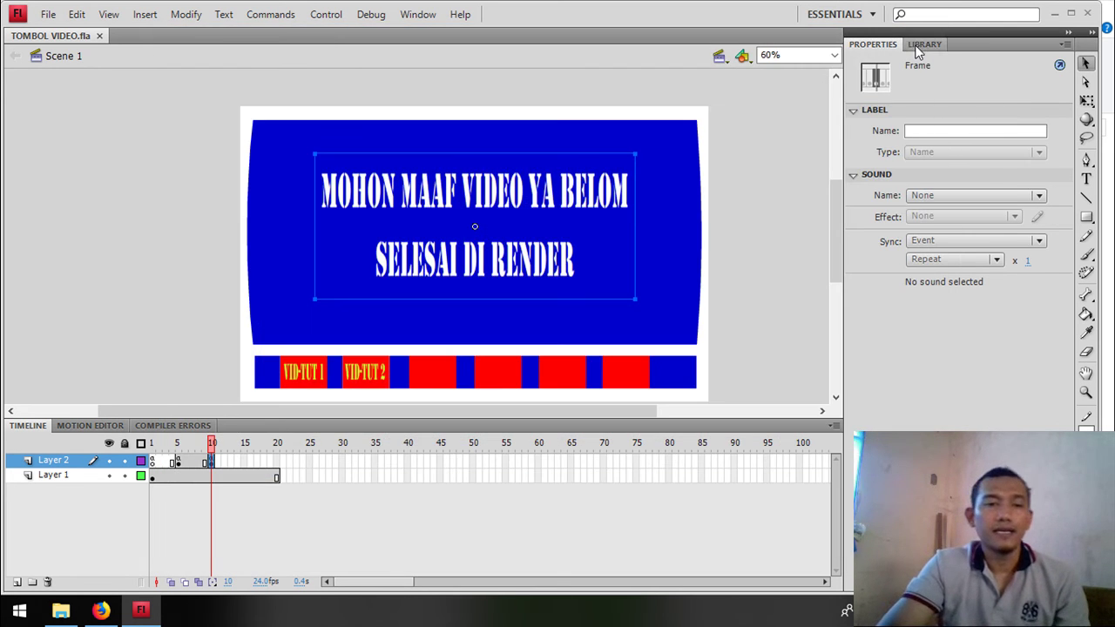
Copy the whole on(release) script attached to the VID-TUT 1 button.
left_click(320, 376)
right_click(319, 372)
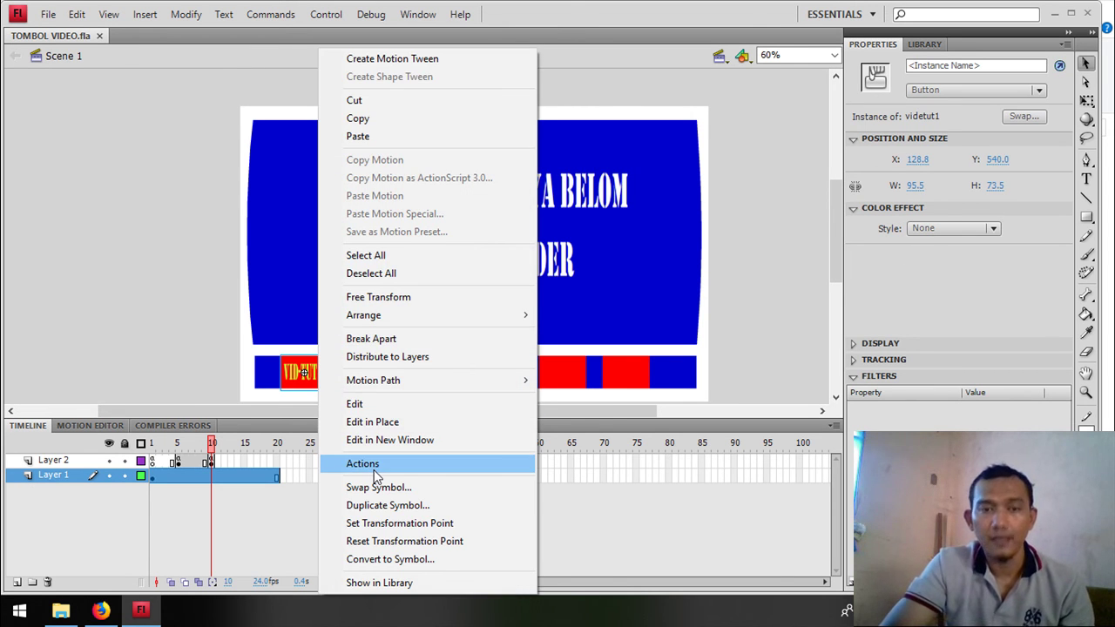
left_click(373, 463)
key("ctrl+a")
key("ctrl+c")
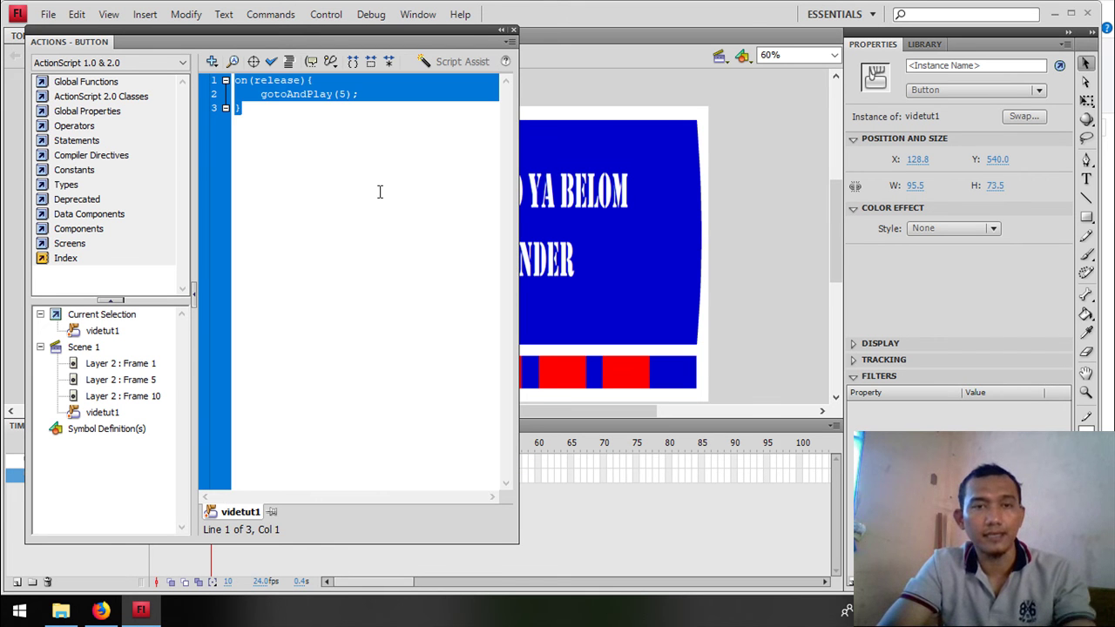
left_click(513, 32)
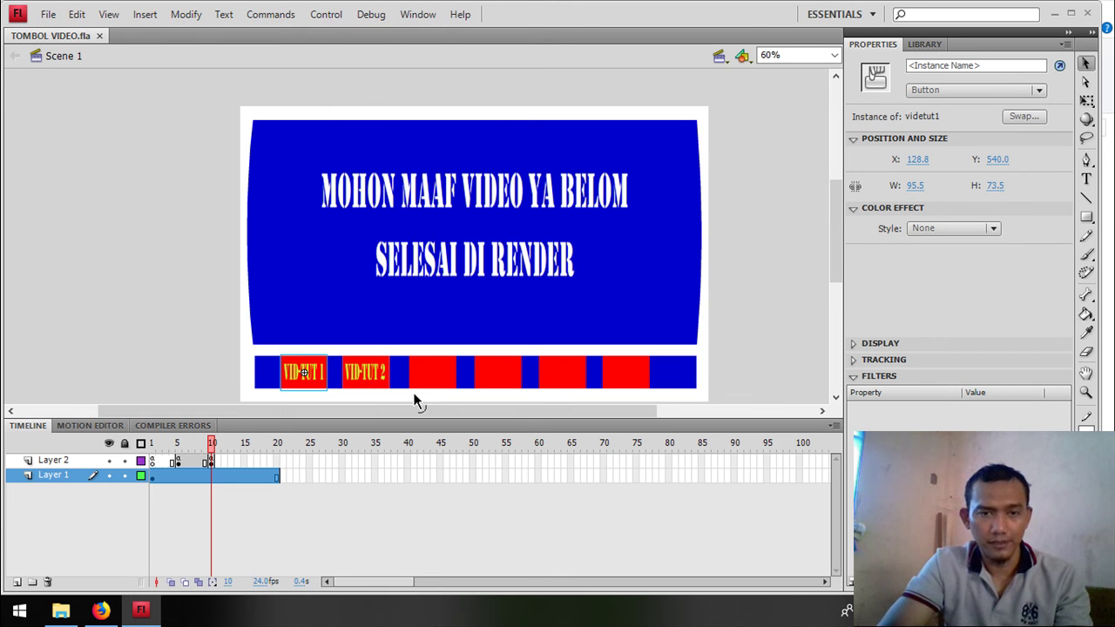
Paste the copied script onto the VID-TUT 2 button and set its target frame to 10.
left_click(370, 390)
right_click(369, 392)
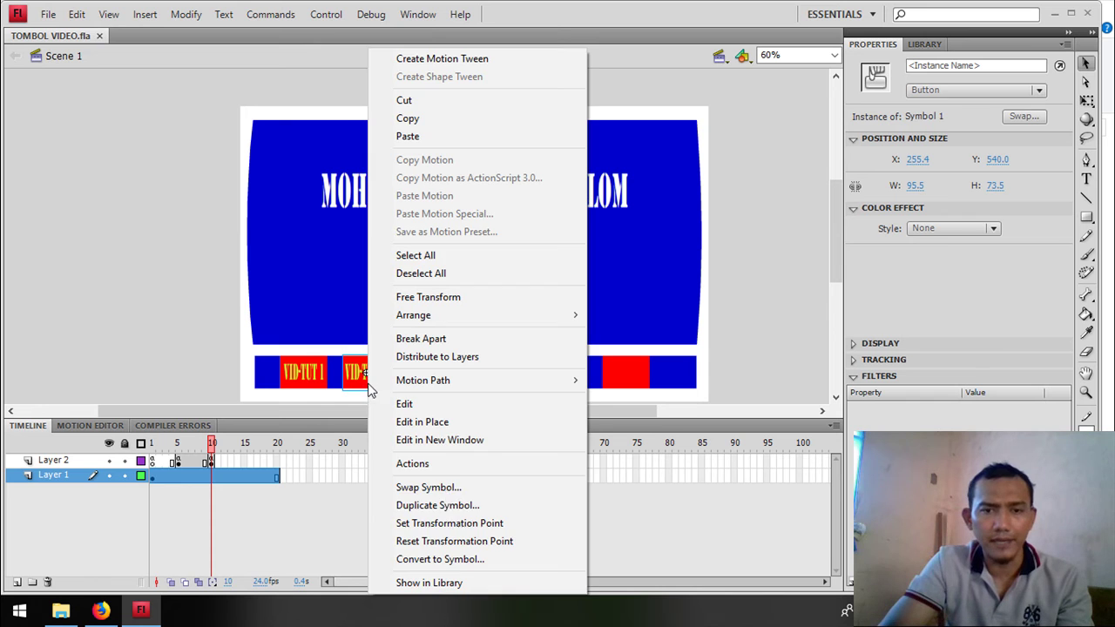
left_click(443, 463)
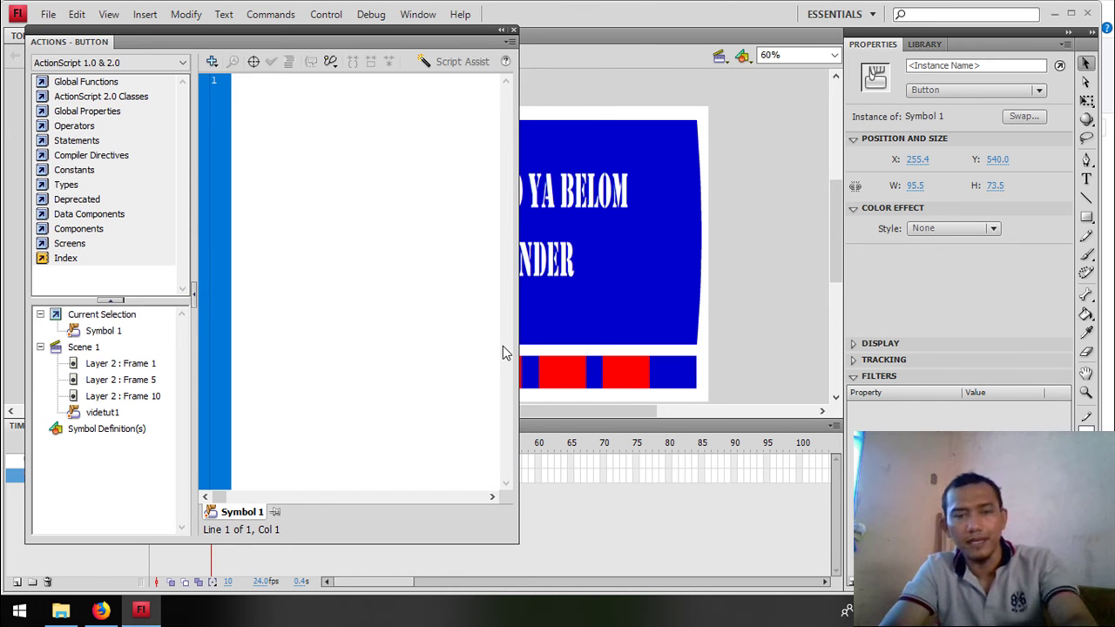
key("ctrl+v")
double_click(343, 94)
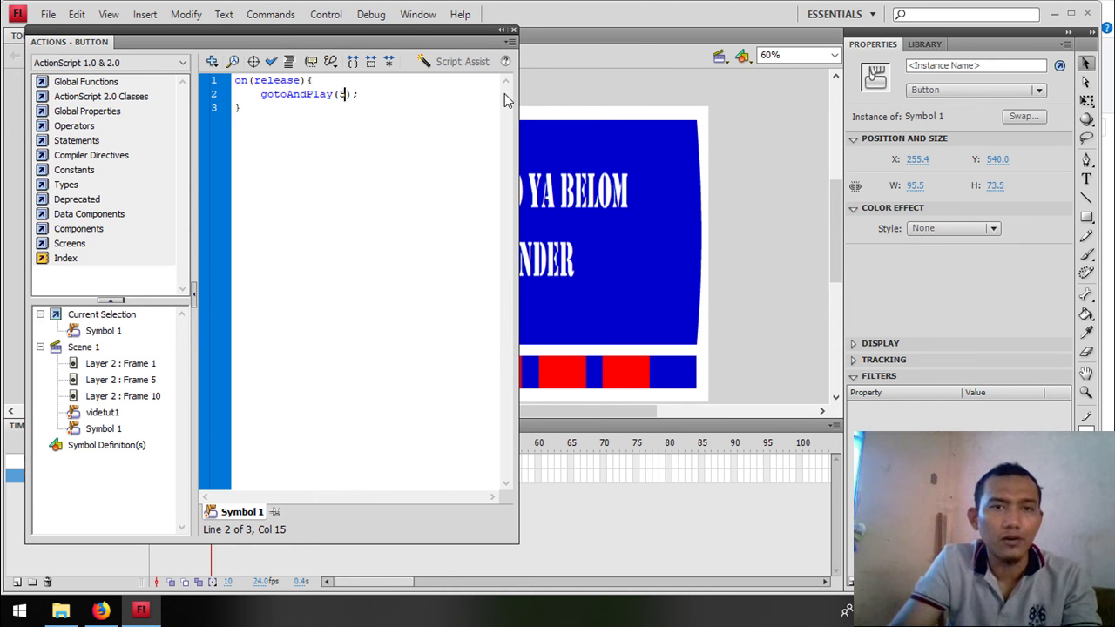
type("10")
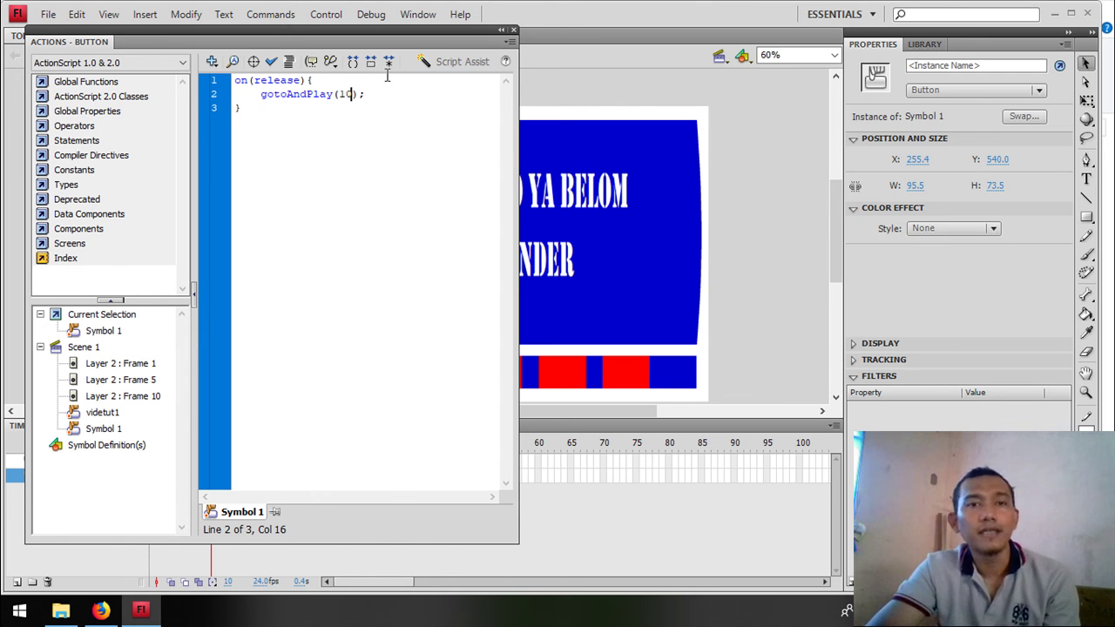
Change the VID-TUT 2 button's command to gotoAndStop and close the script editor.
left_click(334, 95)
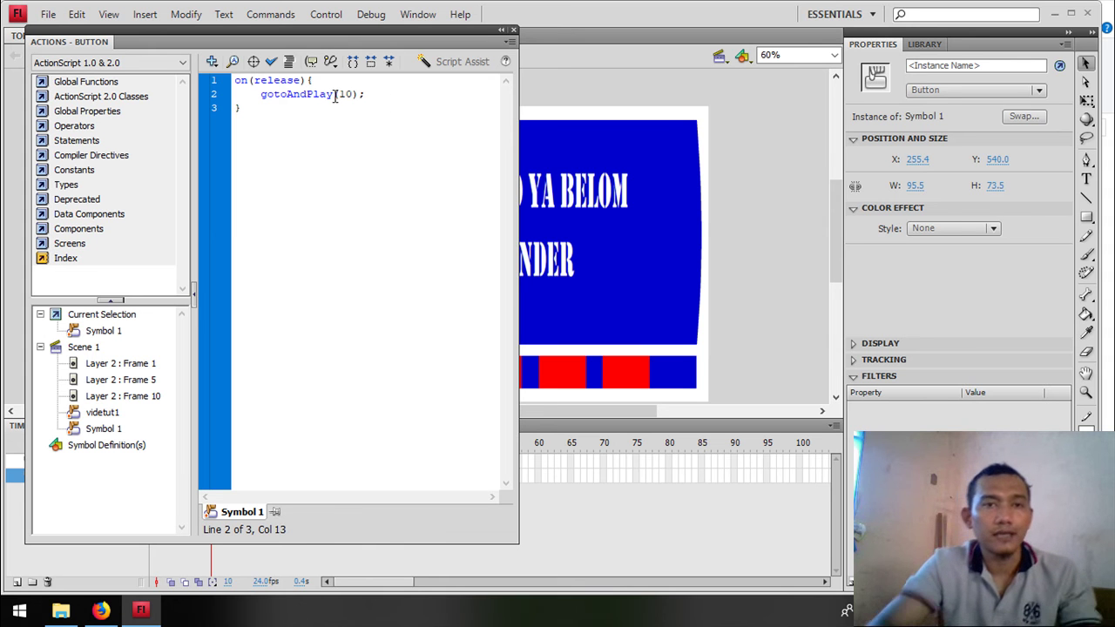
key("shift+Left")
key("shift+Left")
key("shift+Left")
key("shift+Left")
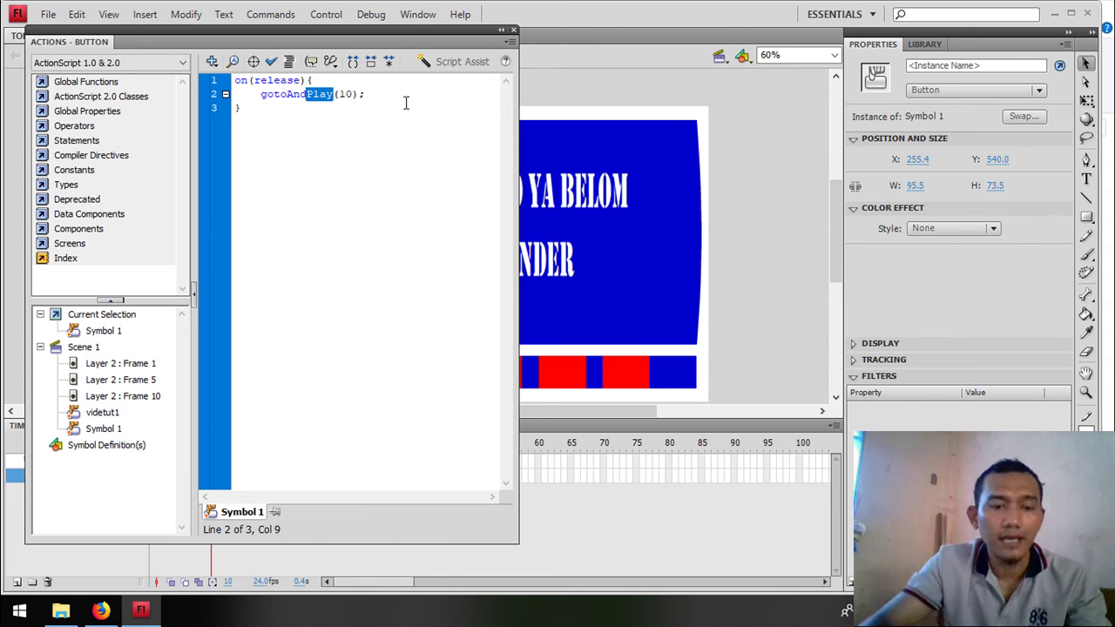
type("Stop")
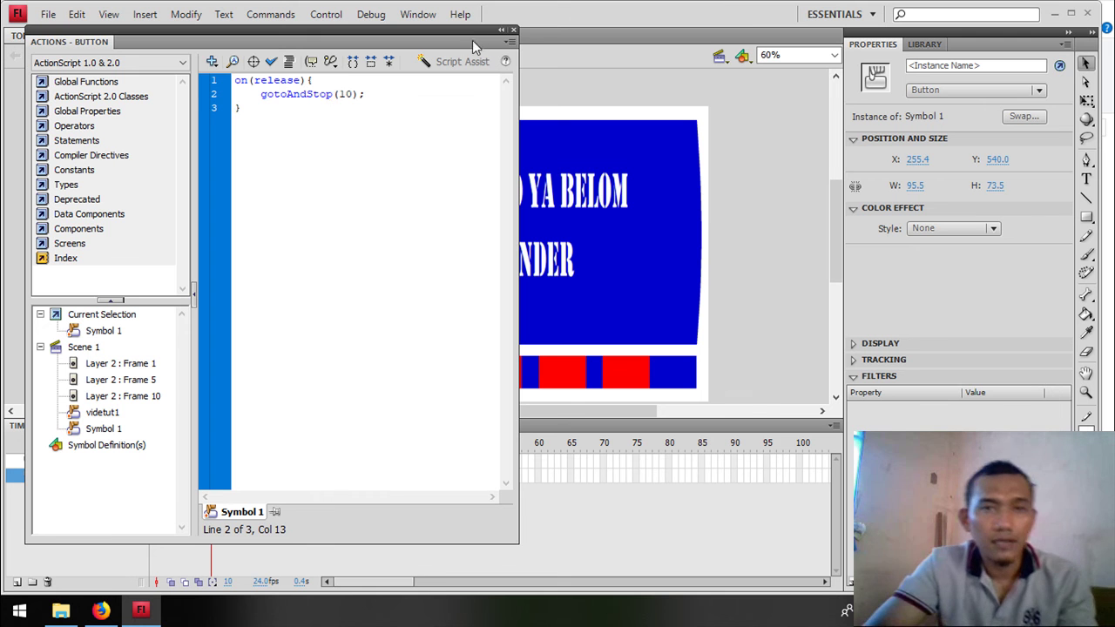
left_click(511, 32)
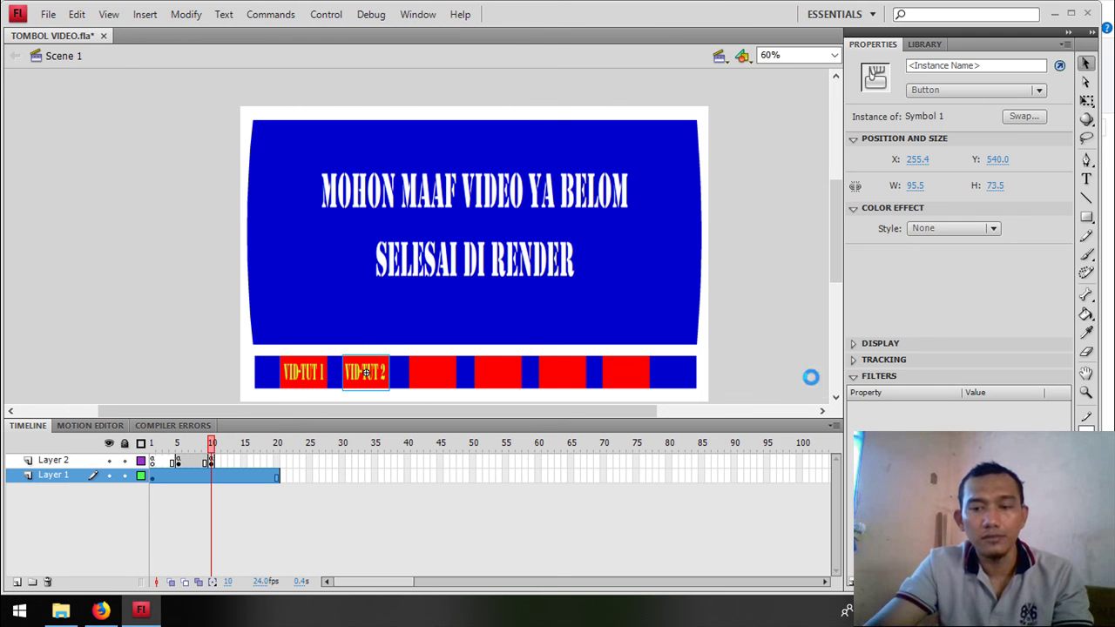
Test the movie by switching back and forth between the VID-TUT 1 video and the VID-TUT 2 message.
key("ctrl+Return")
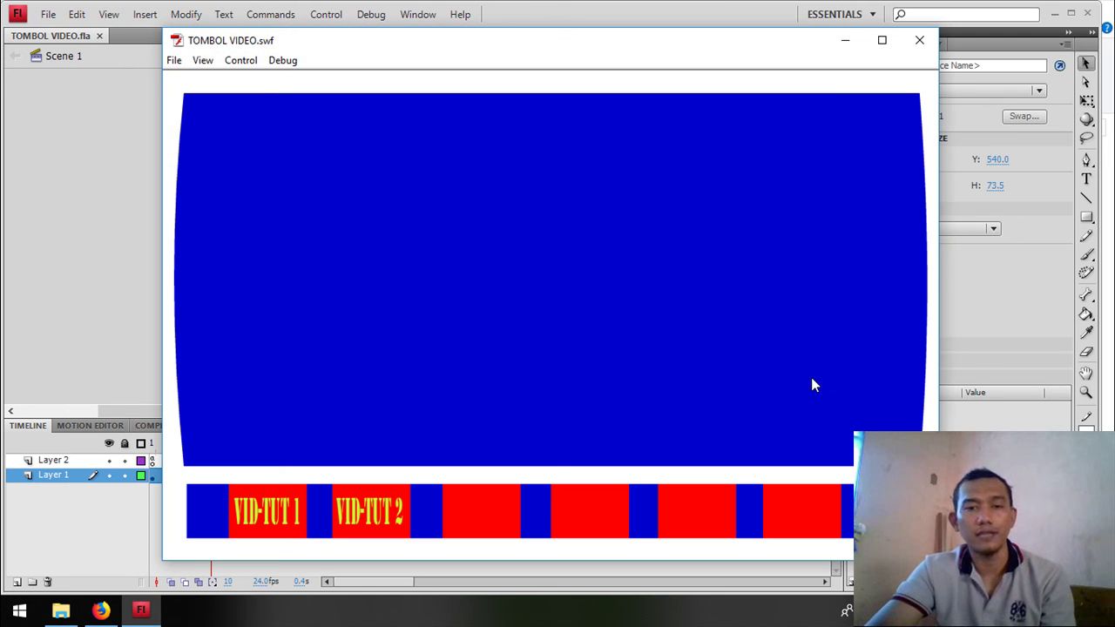
left_click(272, 510)
left_click(392, 532)
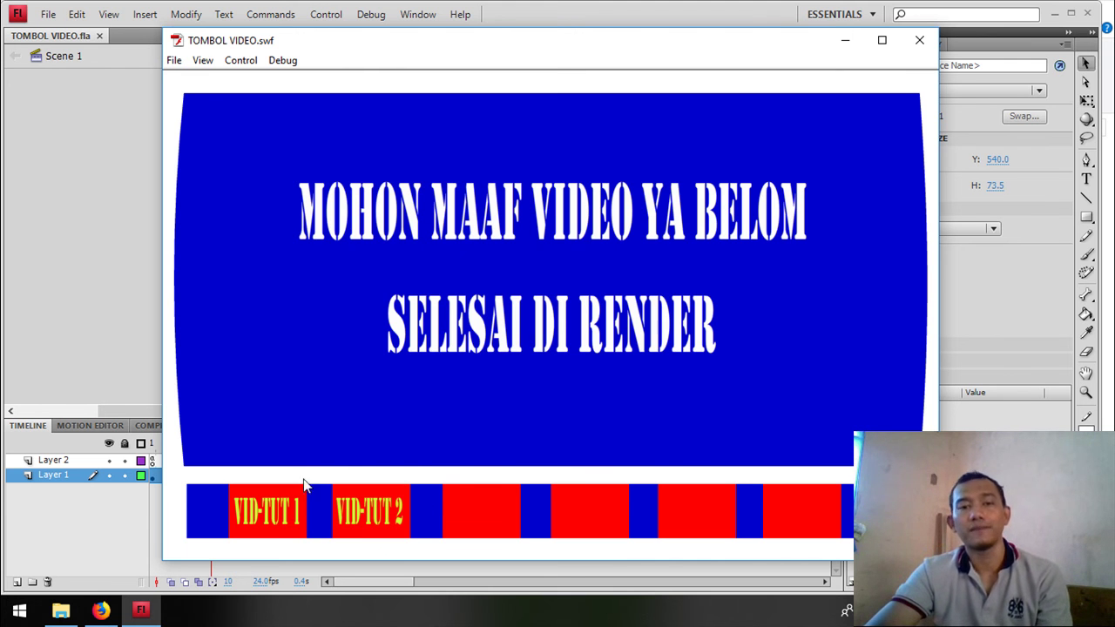
left_click(299, 517)
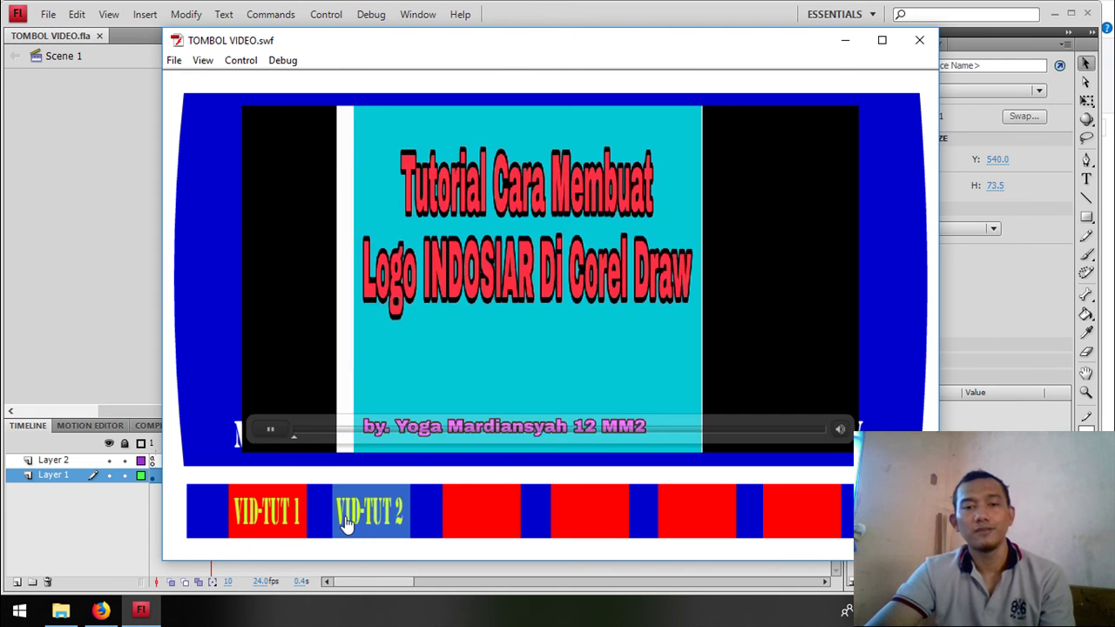
left_click(348, 516)
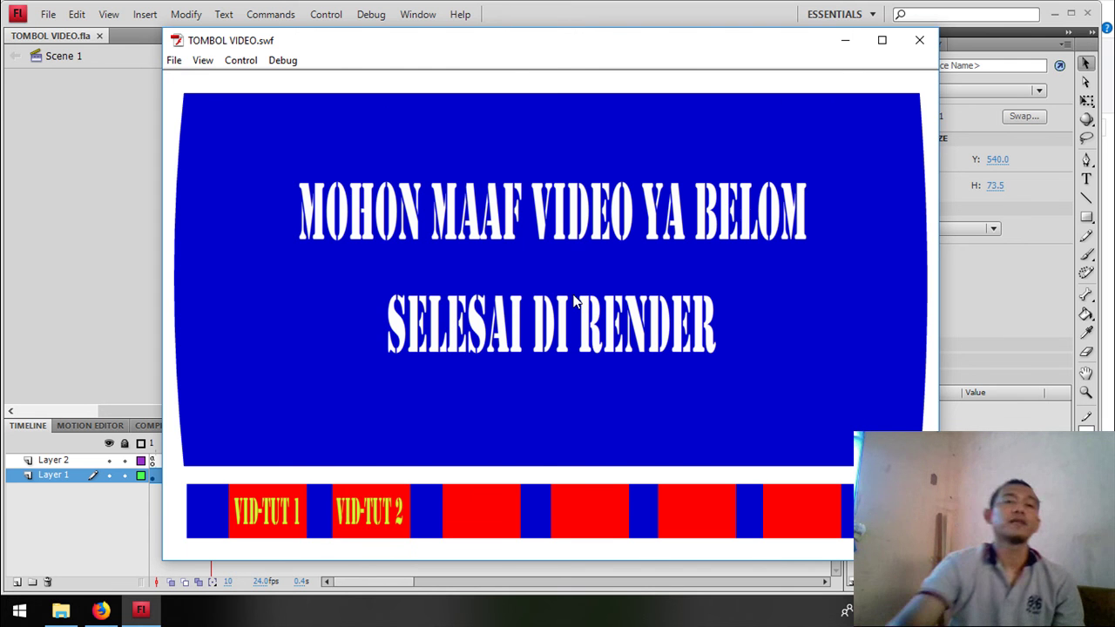